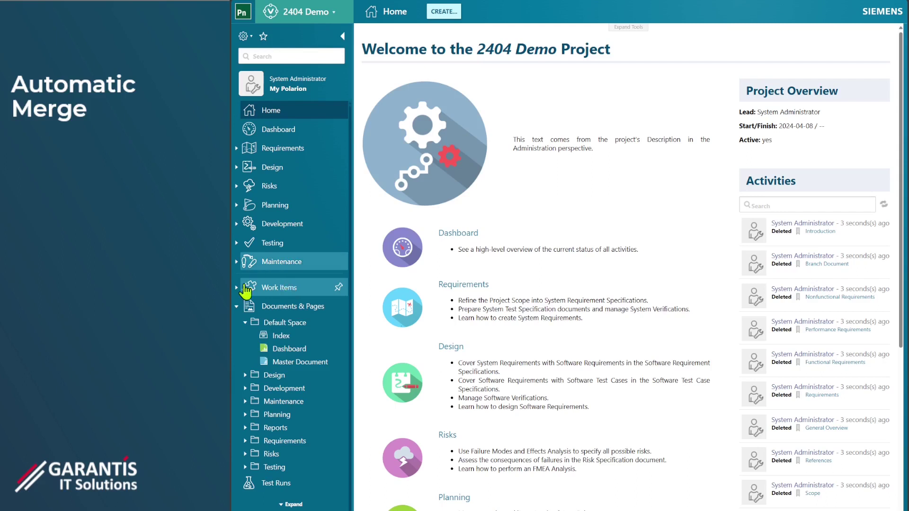
- Open the Master Document from Default Space and scroll to its 3 Requirements section
left_click(300, 365)
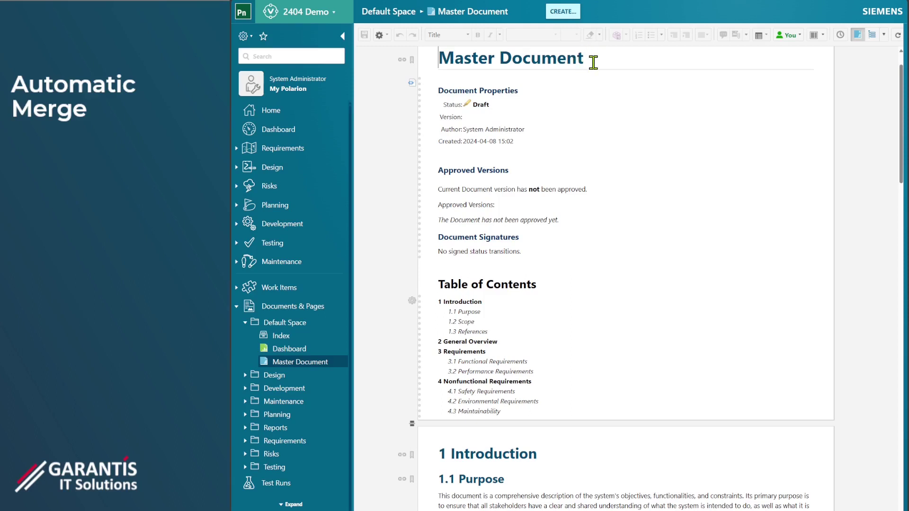
scroll(576, 246, "down", 3)
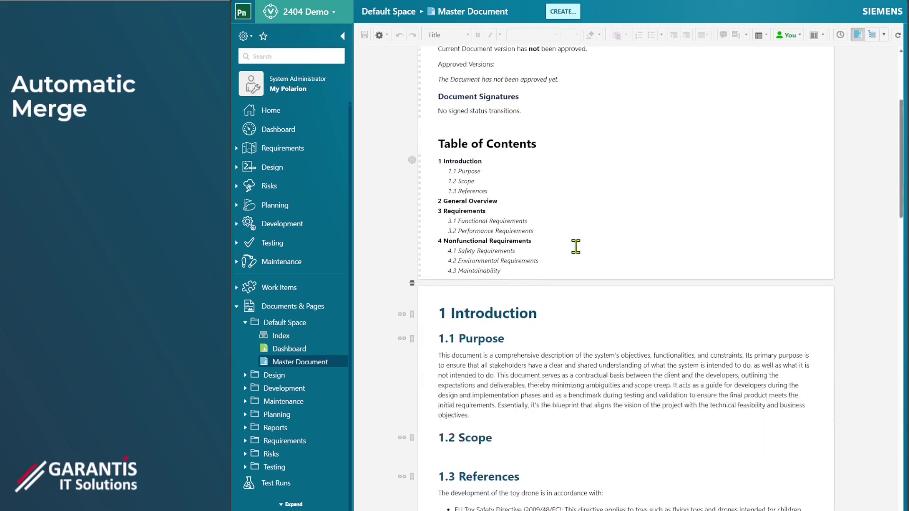
scroll(576, 246, "down", 12)
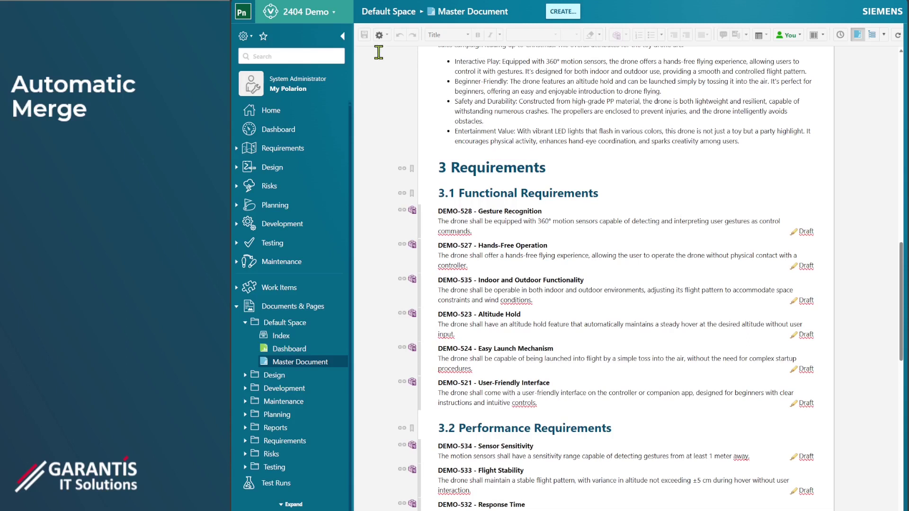
left_click(380, 35)
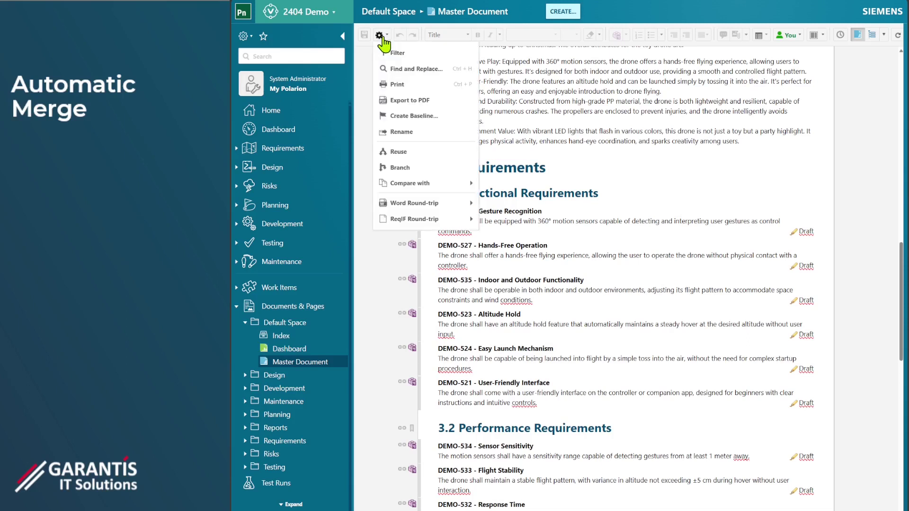
- Branch the Master Document into a new document titled 'Branch Document' and review its contents
left_click(402, 167)
left_click_drag(375, 93, 336, 95)
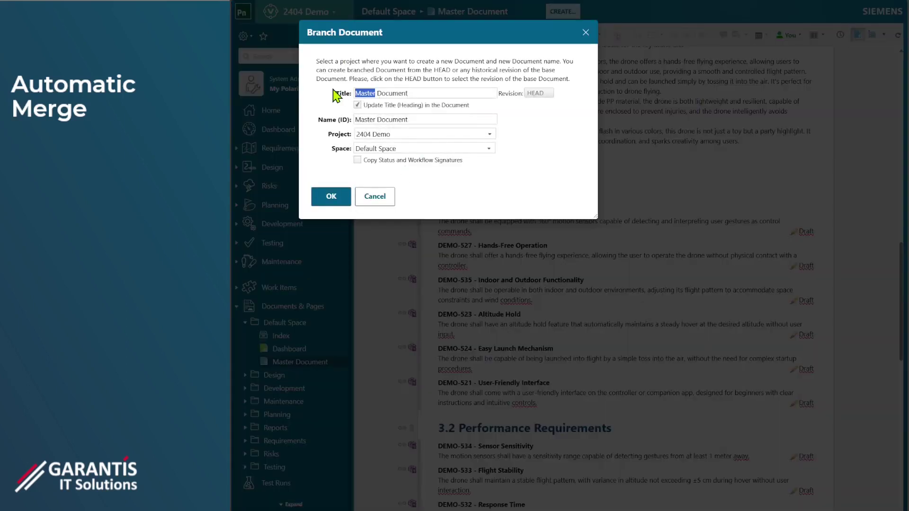
type("Brac")
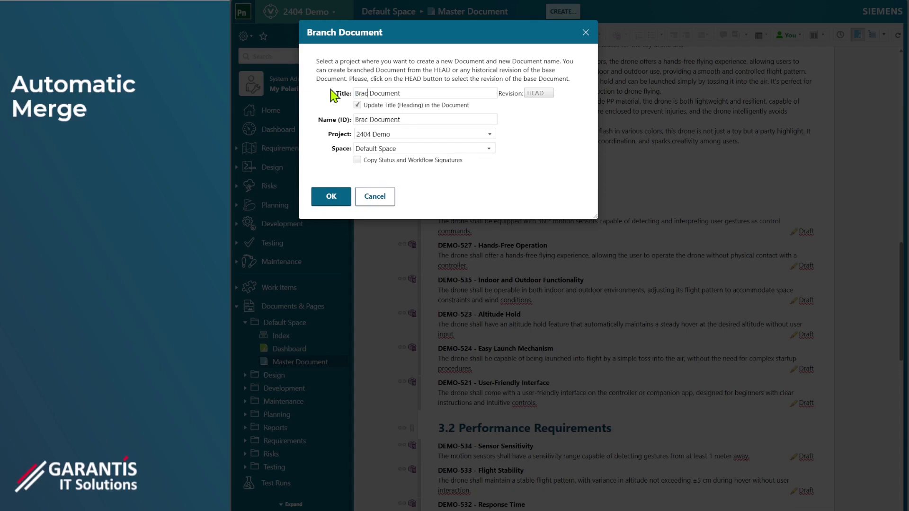
type("nch")
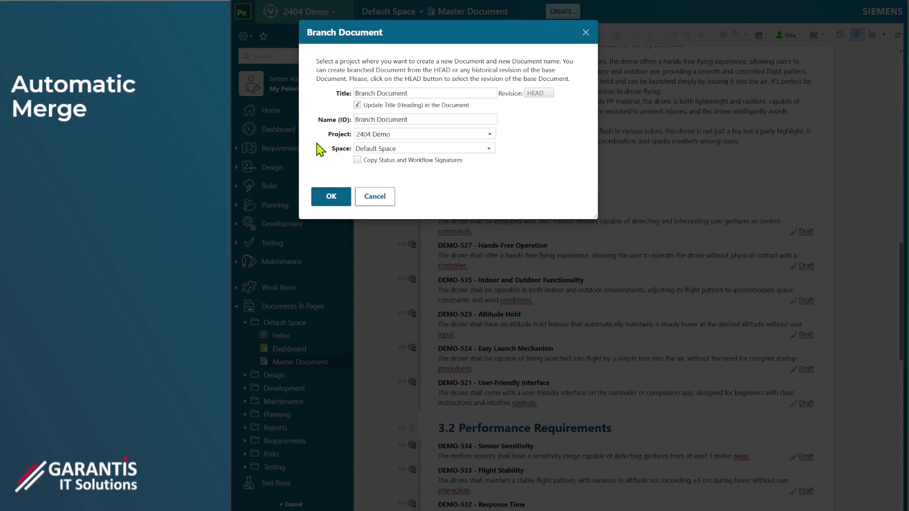
left_click(332, 198)
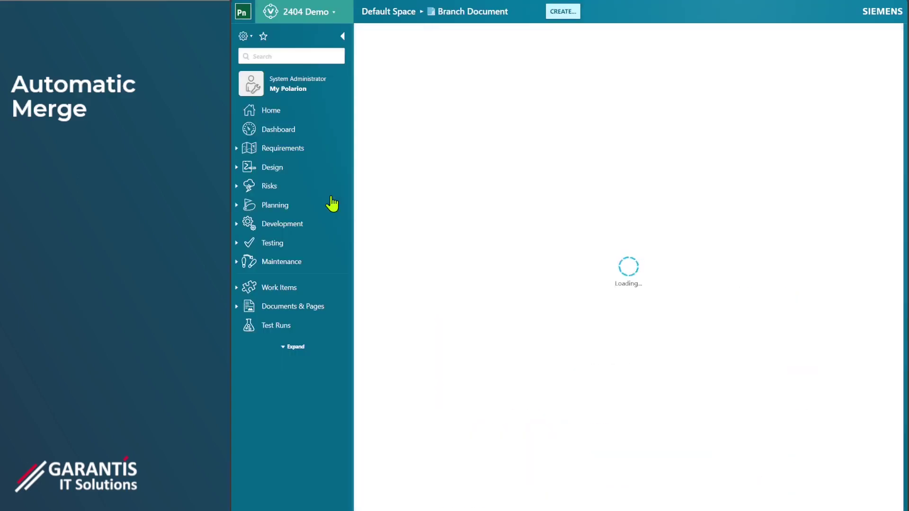
scroll(482, 278, "down", 15)
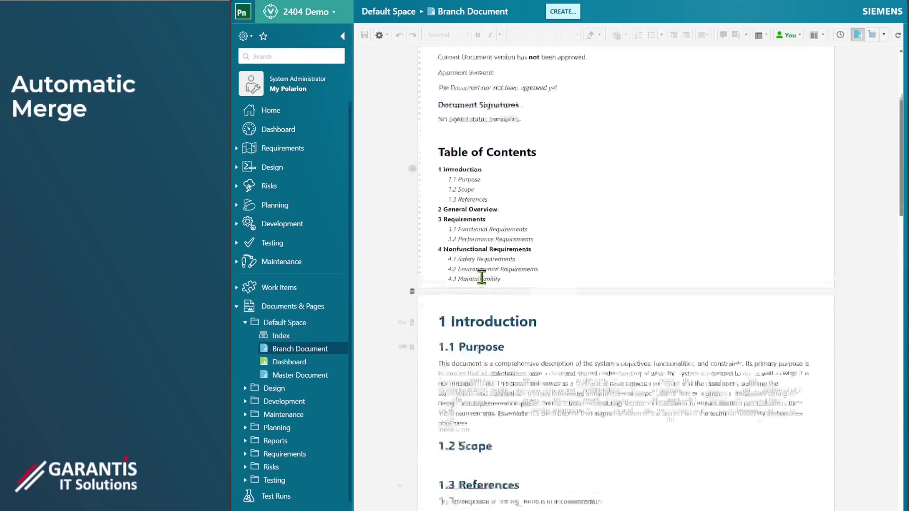
scroll(481, 279, "down", 1)
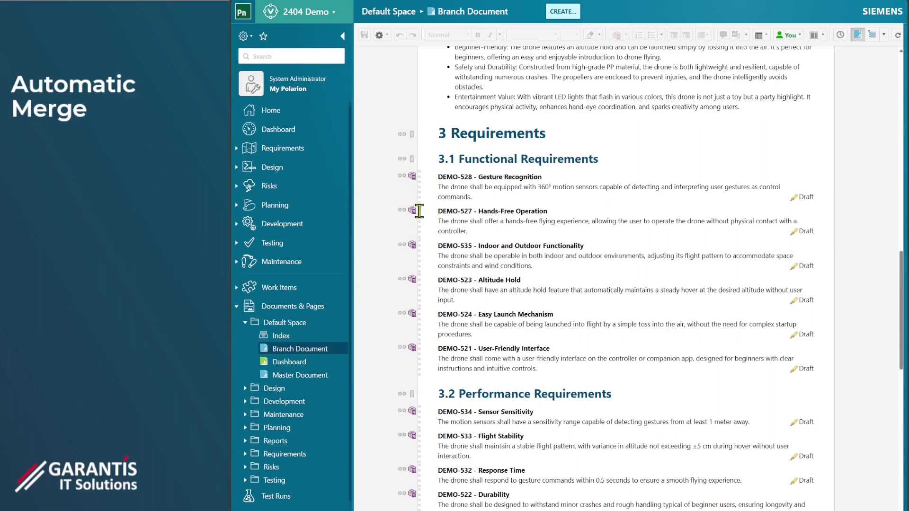
scroll(419, 295, "down", 12)
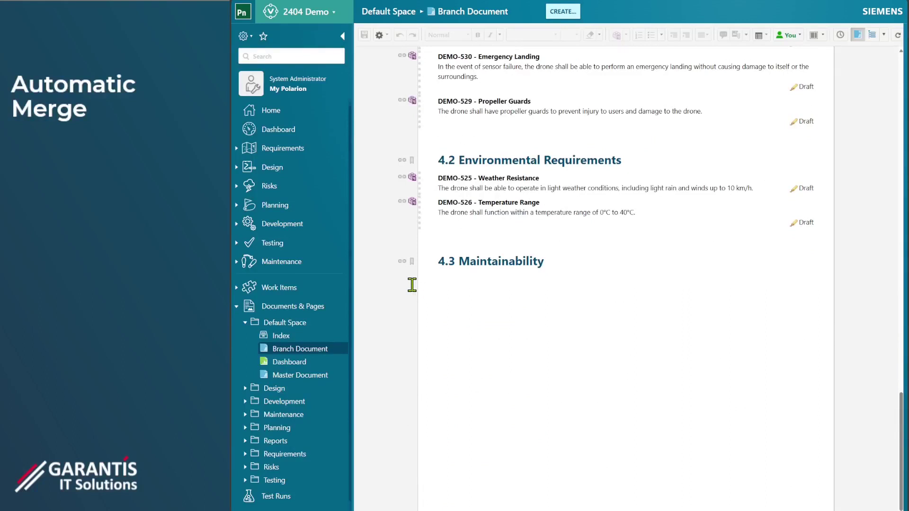
- Add and save requirement 'Accessibility' with its pasted description under 4.3 Maintainability in Master Document
left_click(313, 378)
scroll(498, 341, "down", 15)
scroll(497, 341, "down", 5)
left_click(463, 278)
left_click(617, 35)
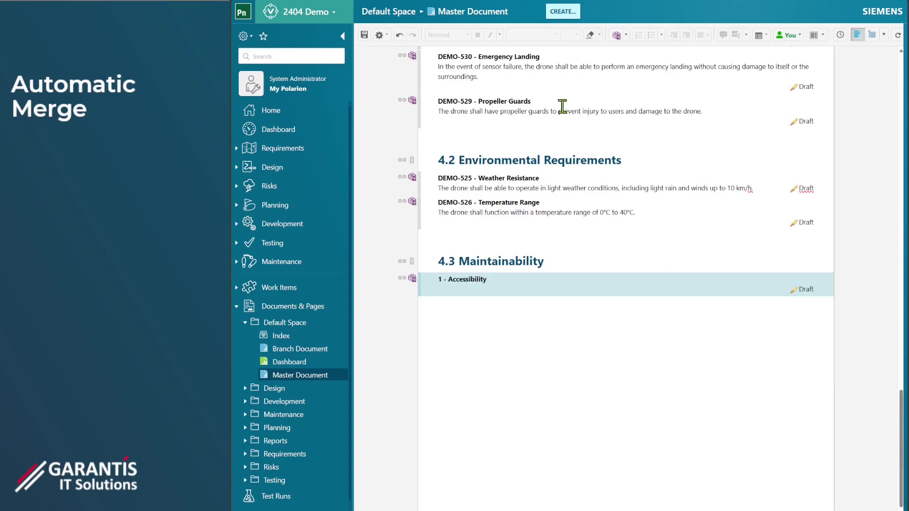
left_click(460, 288)
type("The drone's controls shall be designed to be accessible to users of all ages, including children and the elderly.")
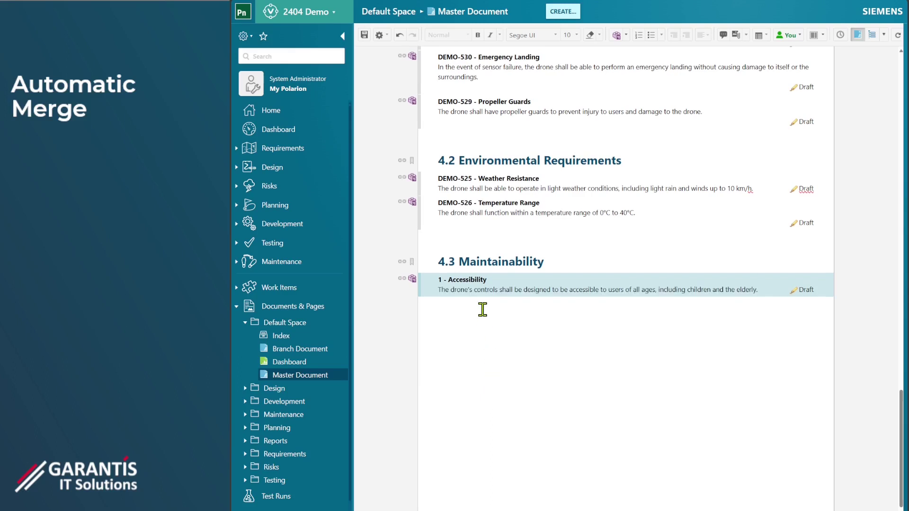
left_click(365, 35)
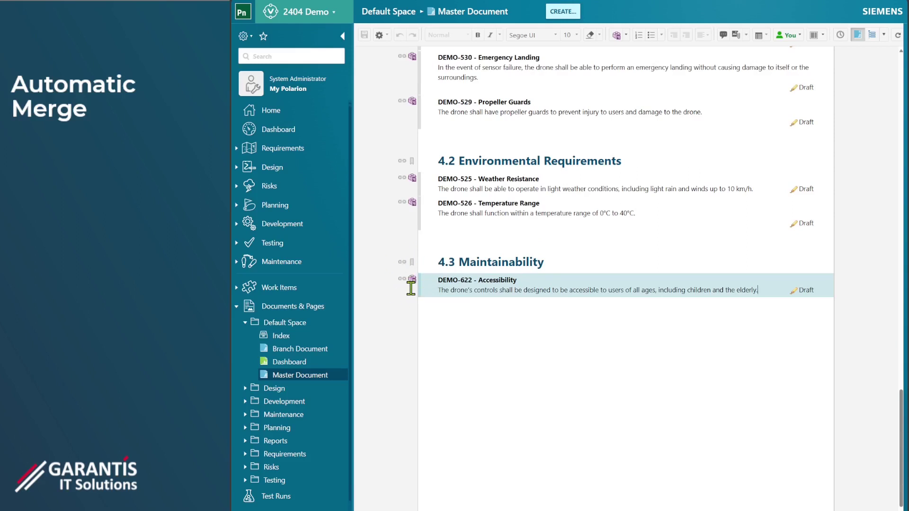
- Add and save requirement 'Modularity' with its pasted description under 4.3 Maintainability in Branch Document
left_click(306, 351)
scroll(524, 347, "down", 10)
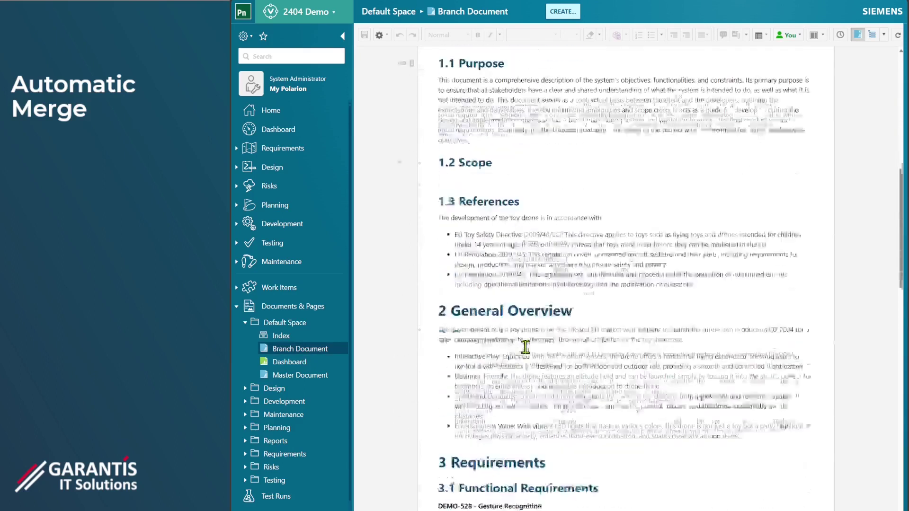
scroll(524, 347, "down", 10)
left_click(457, 345)
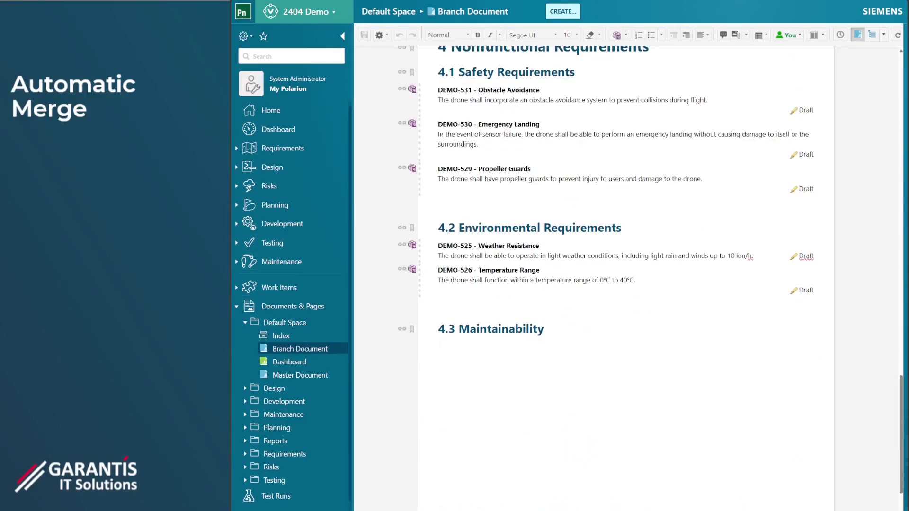
left_click(617, 36)
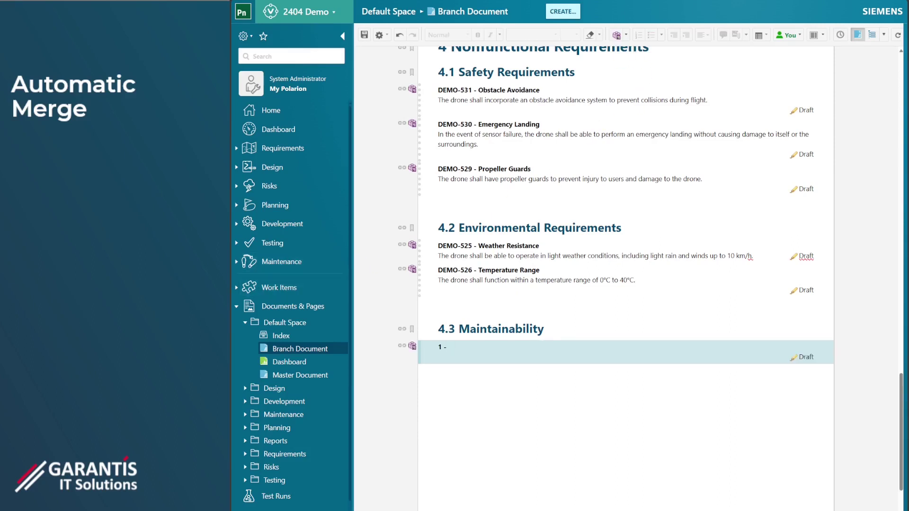
type("Modularity")
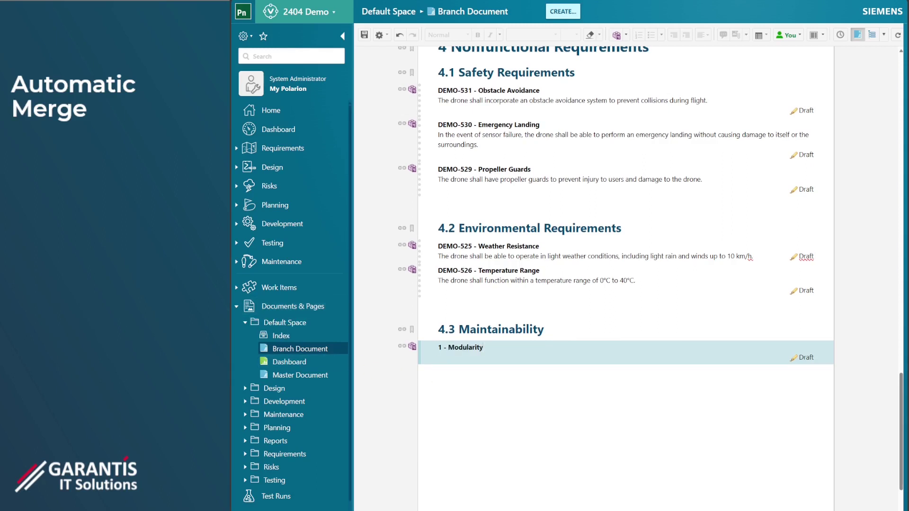
left_click(478, 360)
type("The drone's design shall be modular to allow for easy replacement of parts.")
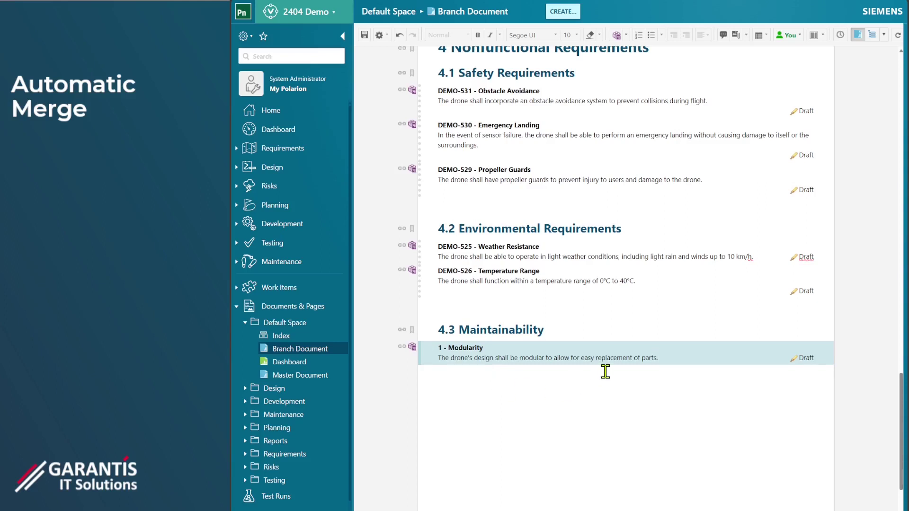
left_click(364, 35)
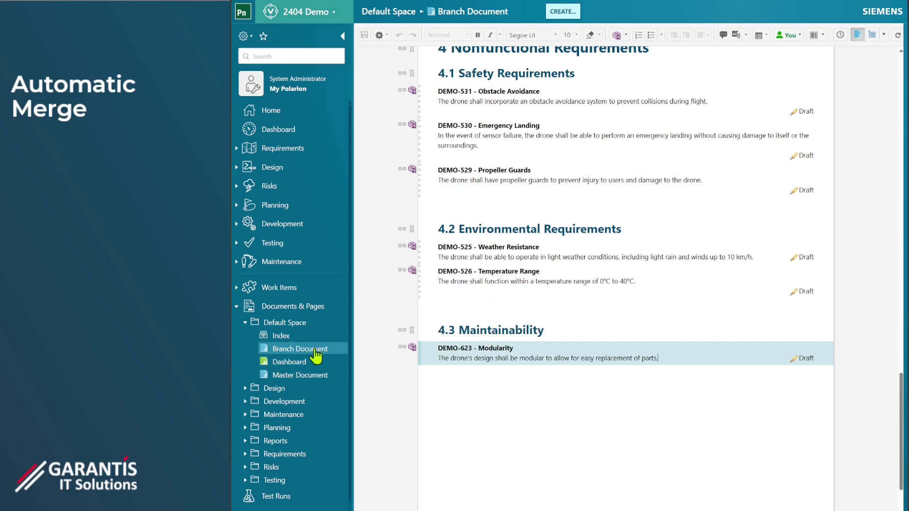
- Set up a comparison of the Branch Document against the Master Document at HEAD
left_click(381, 35)
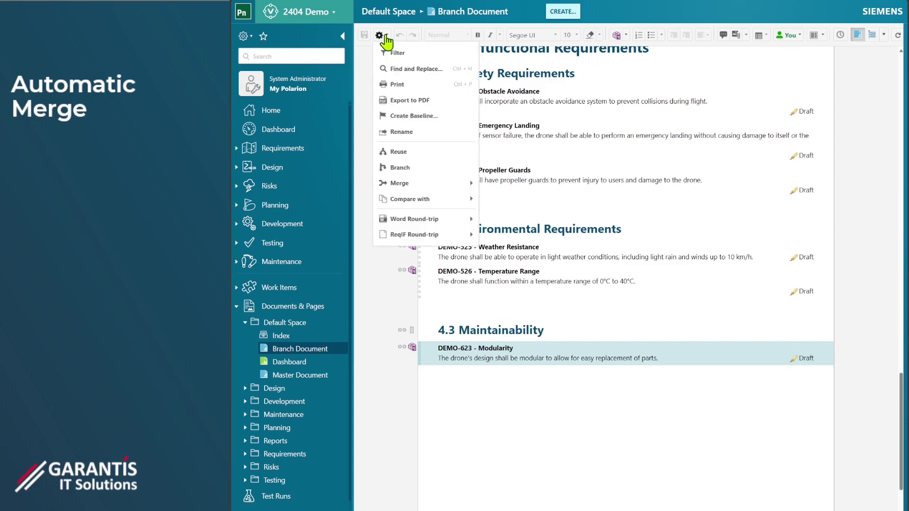
mouse_move(418, 185)
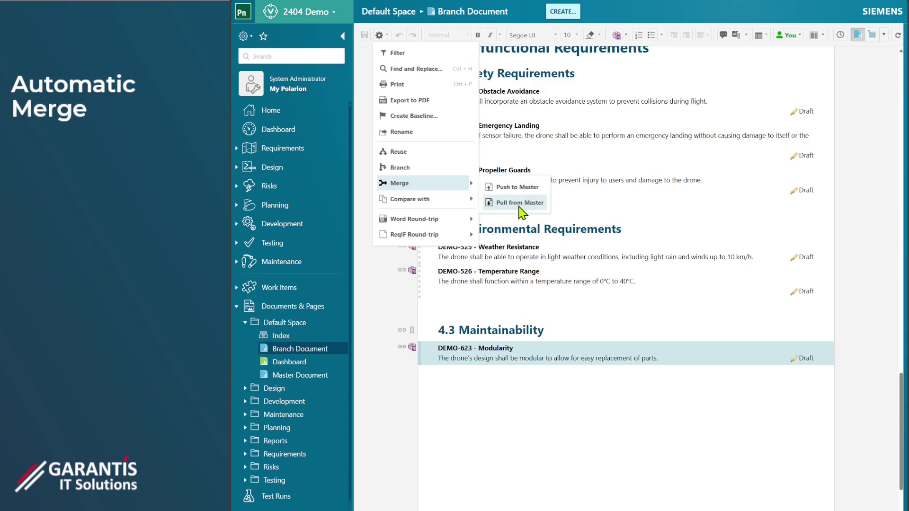
mouse_move(462, 200)
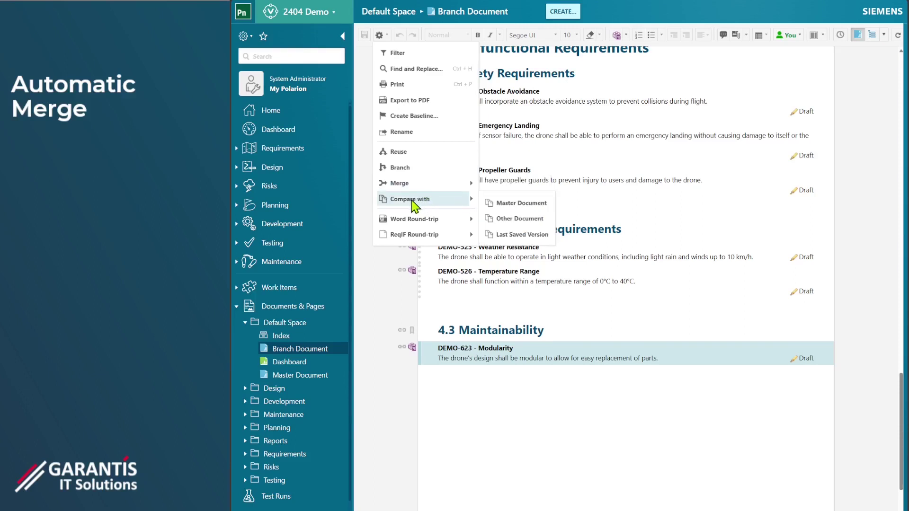
left_click(523, 208)
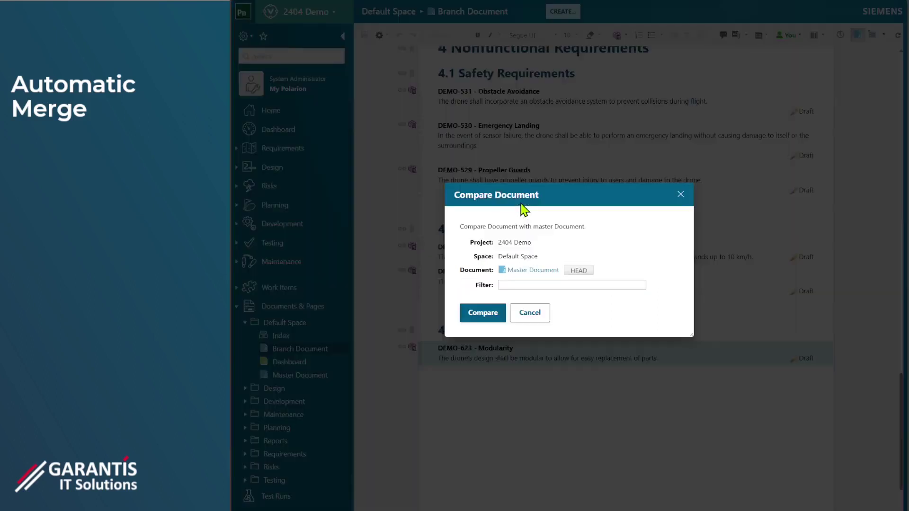
- Run the comparison, review the highlighted differences, and show them as work item fields
left_click(491, 315)
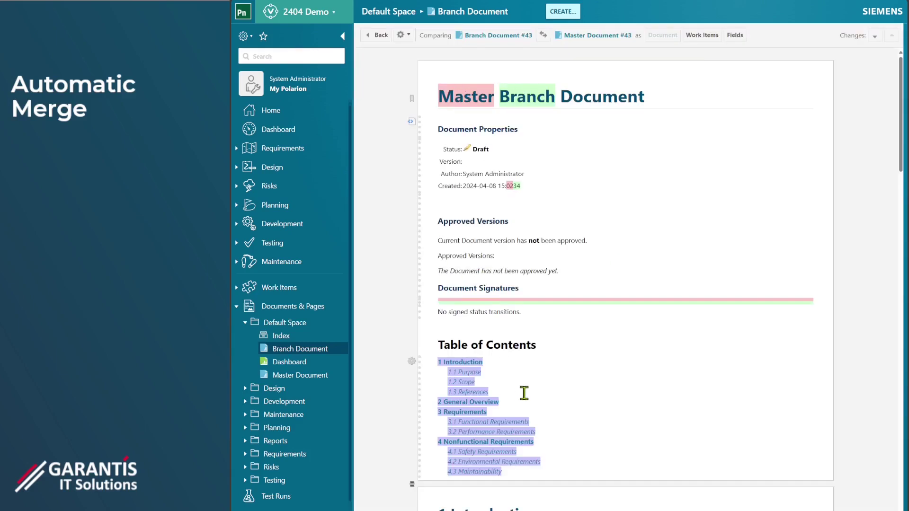
scroll(523, 391, "down", 10)
scroll(522, 391, "down", 15)
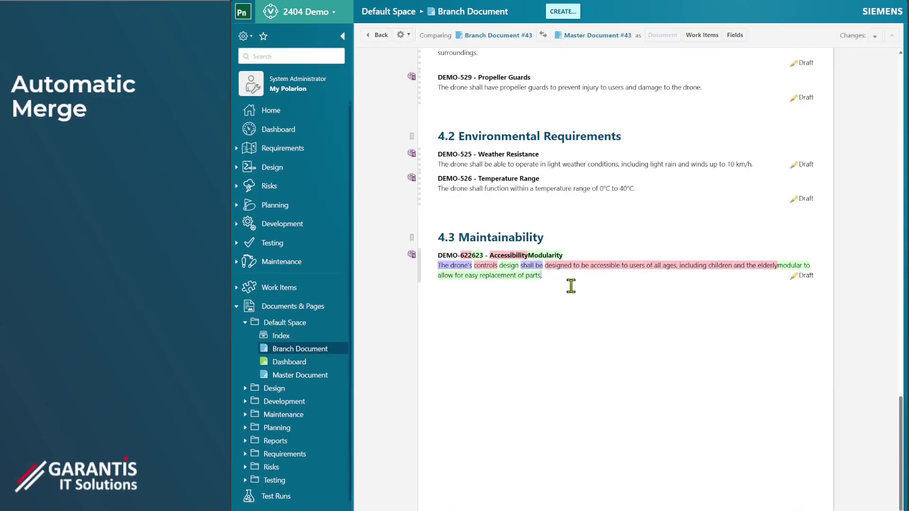
scroll(571, 286, "up", 3)
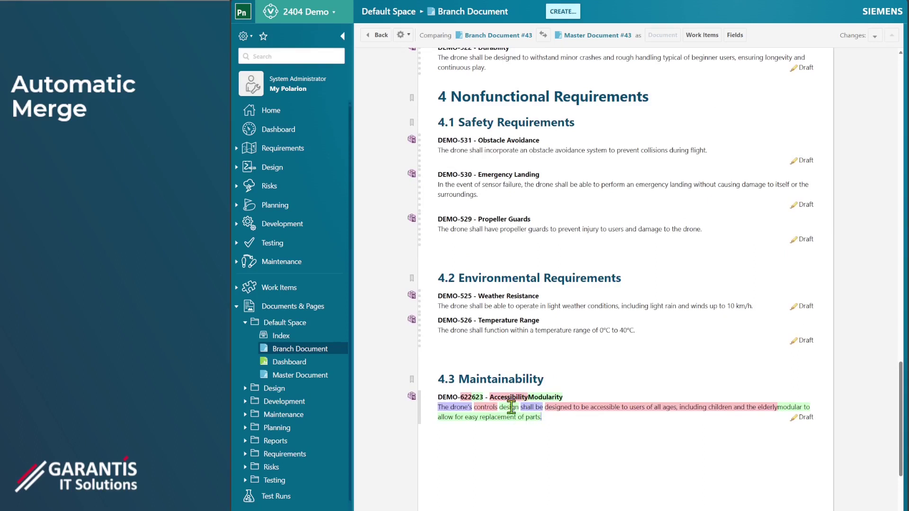
left_click(704, 36)
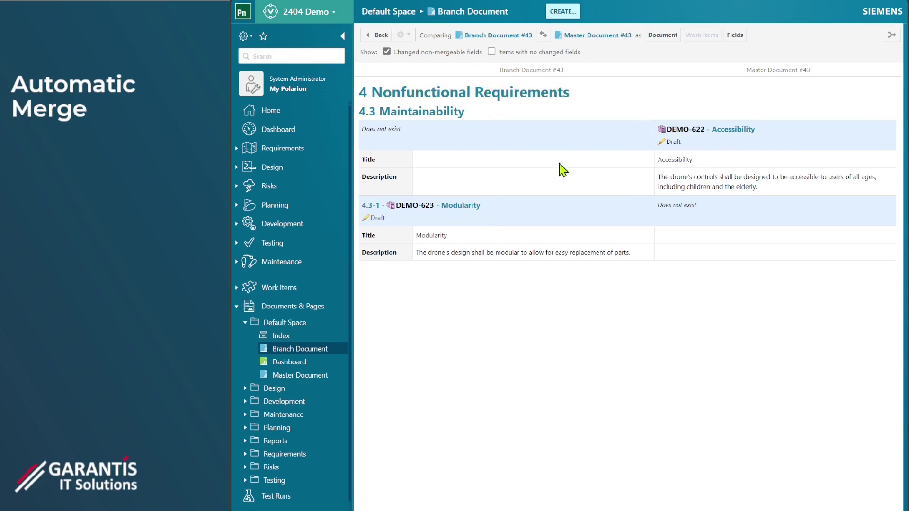
- Try the merge options: frozen reference then copy for DEMO-622, push-to-master for DEMO-623
left_click(891, 37)
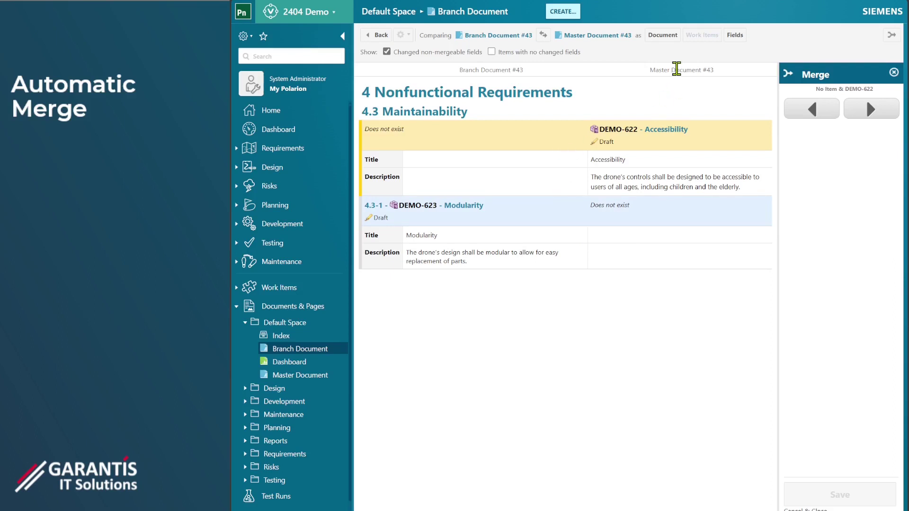
left_click(812, 111)
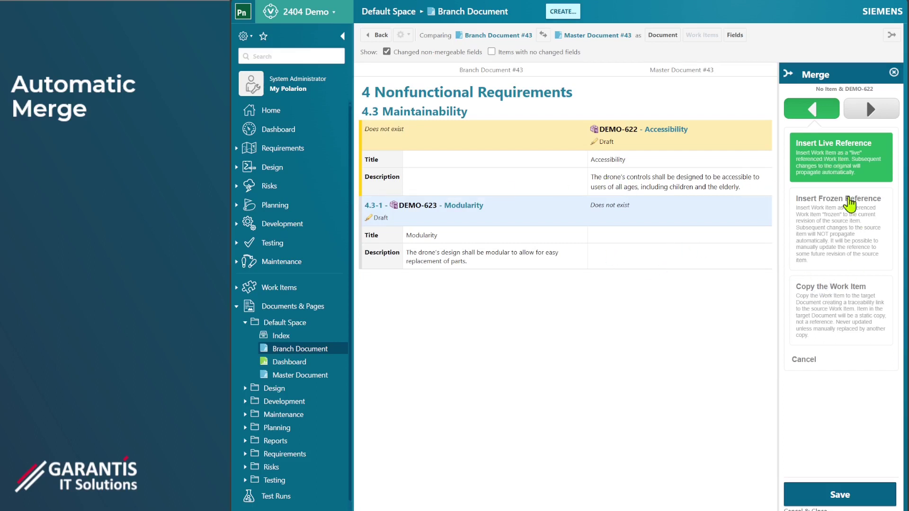
left_click(847, 232)
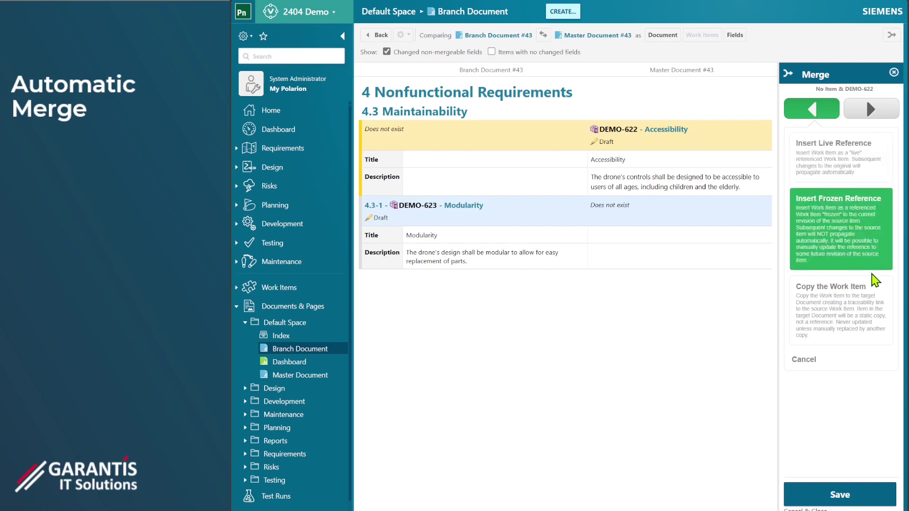
left_click(850, 317)
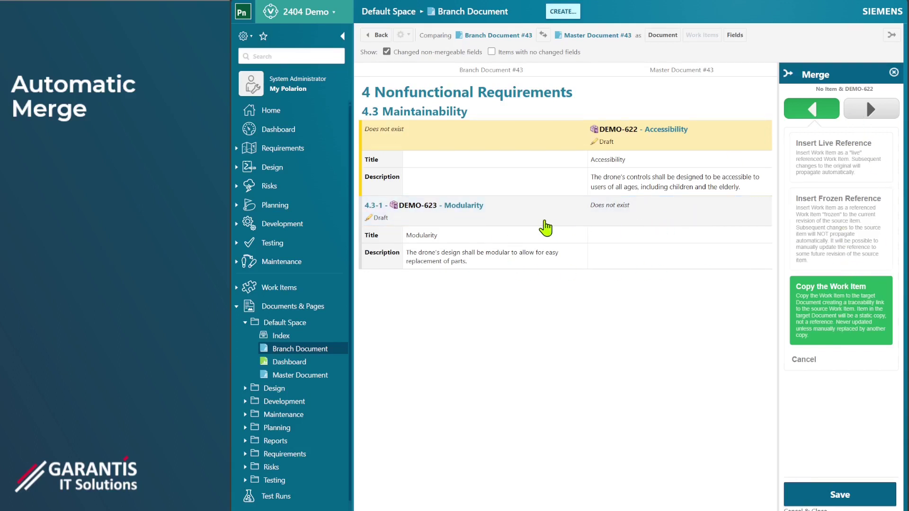
left_click(544, 224)
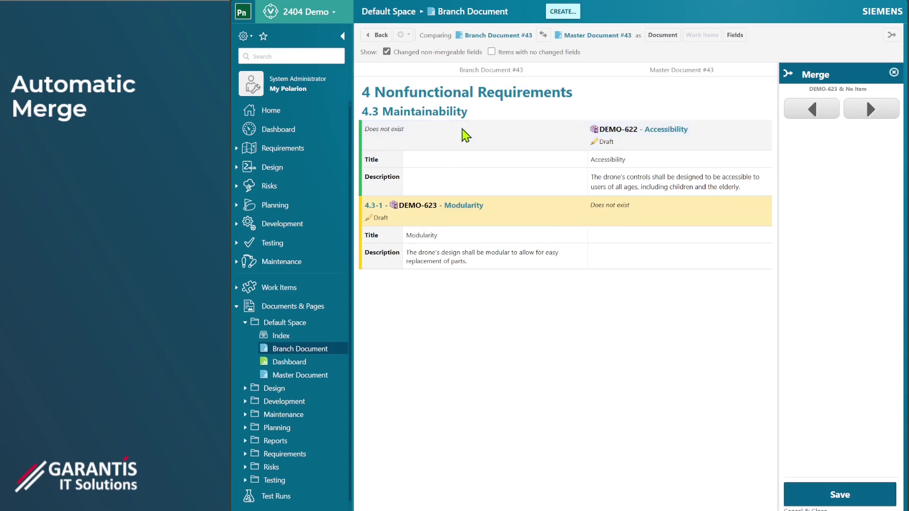
left_click(871, 112)
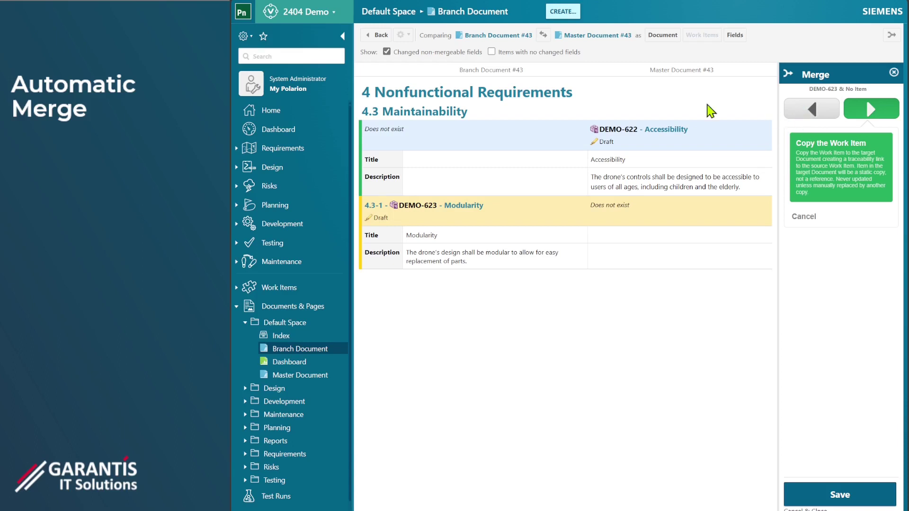
- Leave the comparison, discarding the unsaved merge choices
left_click(381, 35)
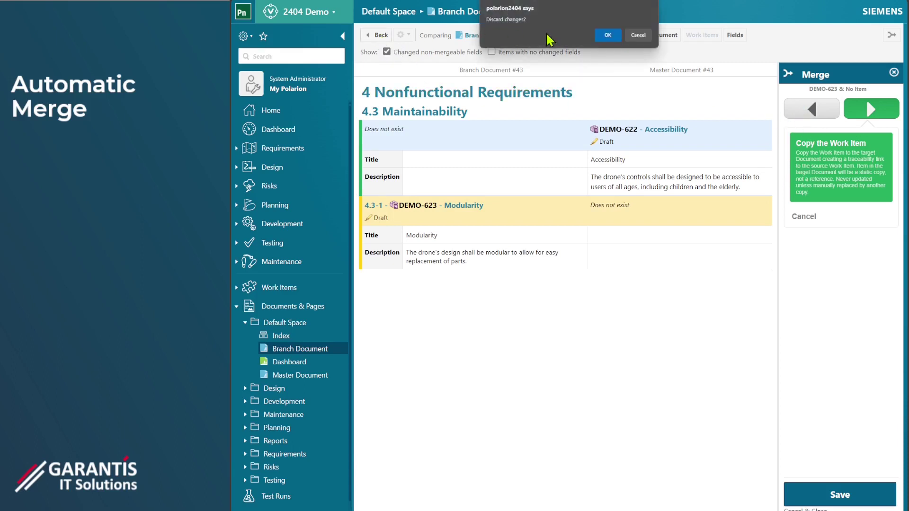
left_click(608, 35)
left_click(378, 36)
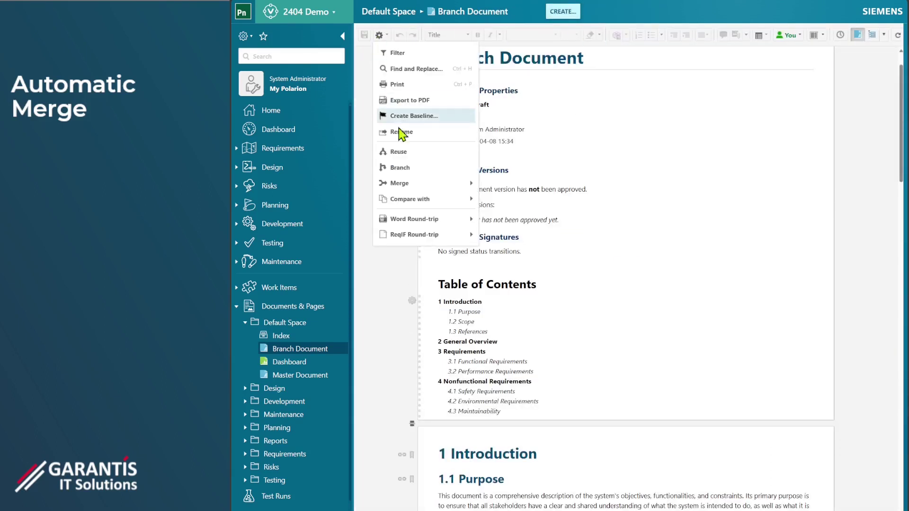
mouse_move(425, 187)
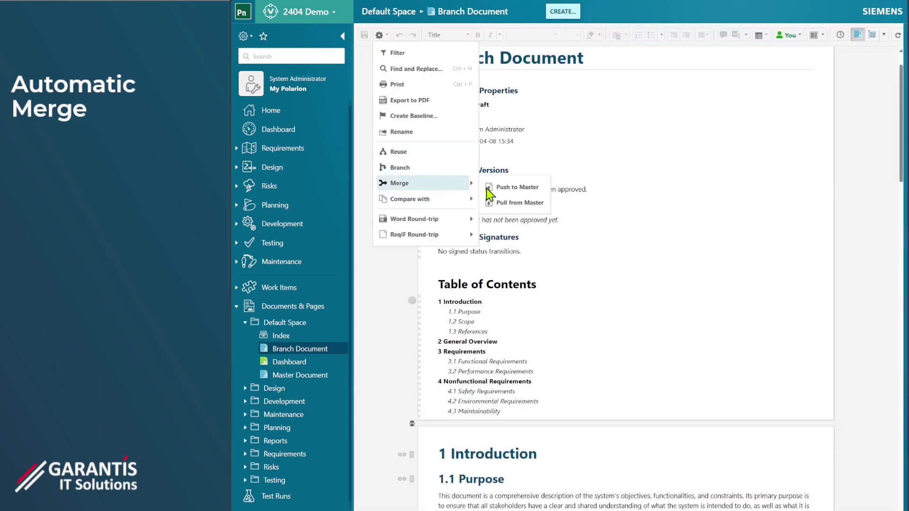
left_click(518, 189)
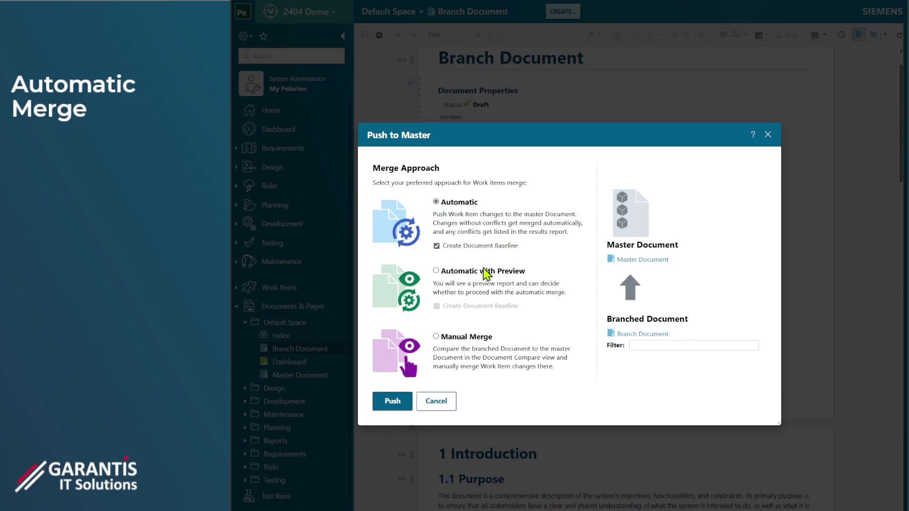
left_click(437, 272)
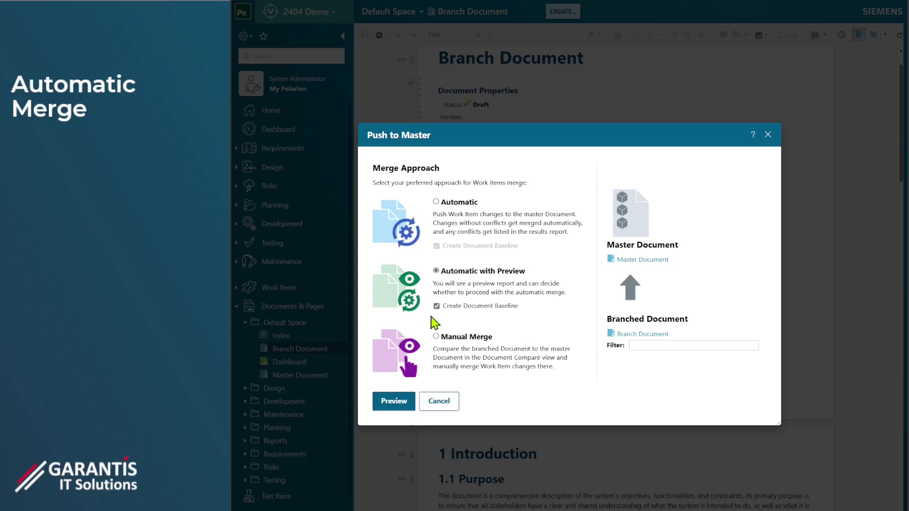
left_click(394, 401)
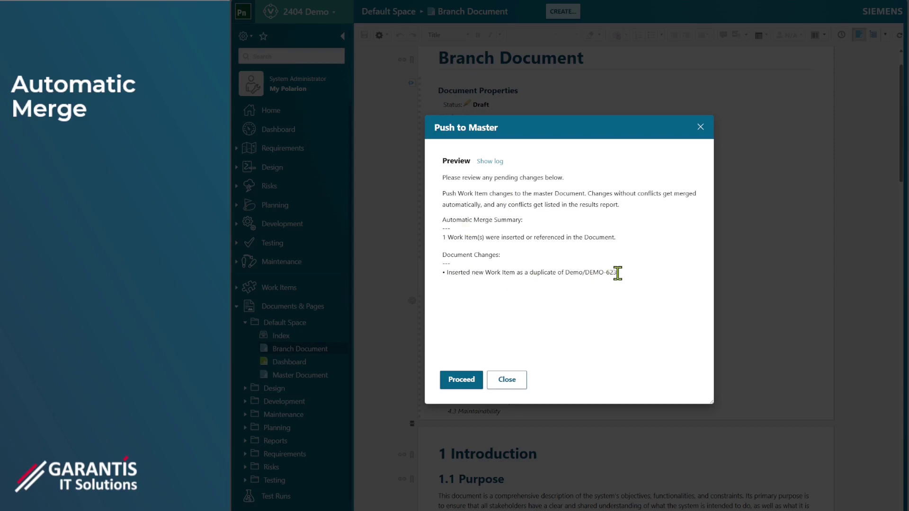
left_click(508, 380)
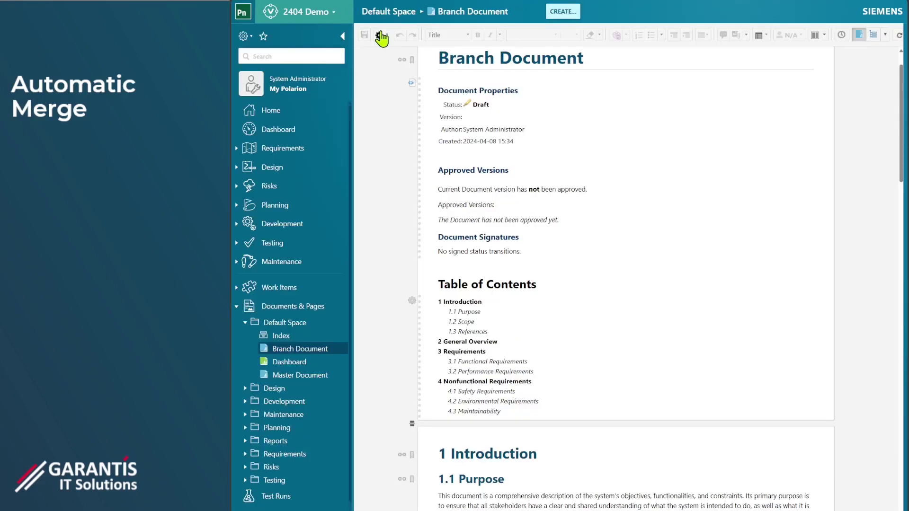
left_click(380, 35)
mouse_move(442, 190)
left_click(518, 188)
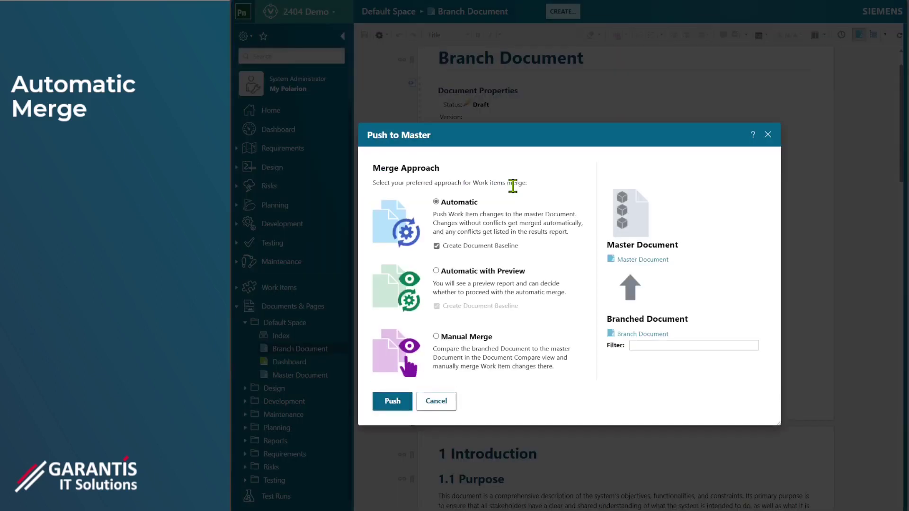
left_click(473, 342)
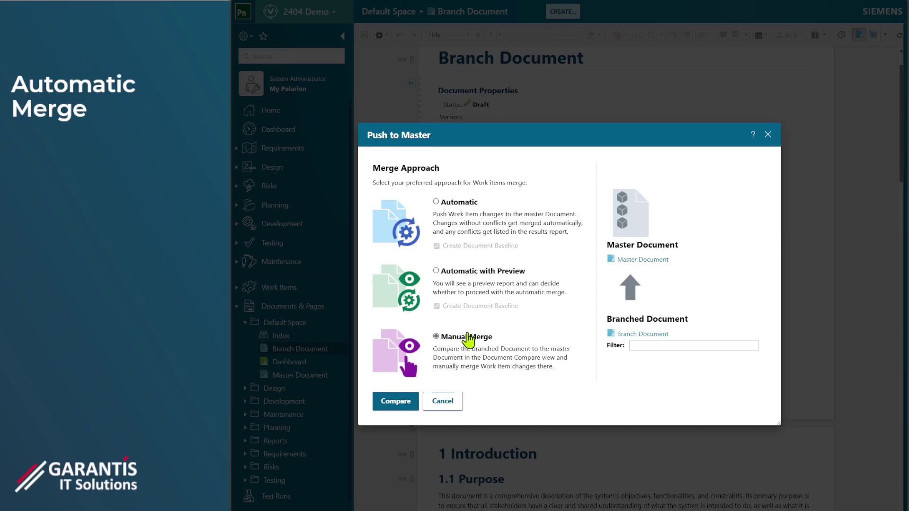
left_click(407, 402)
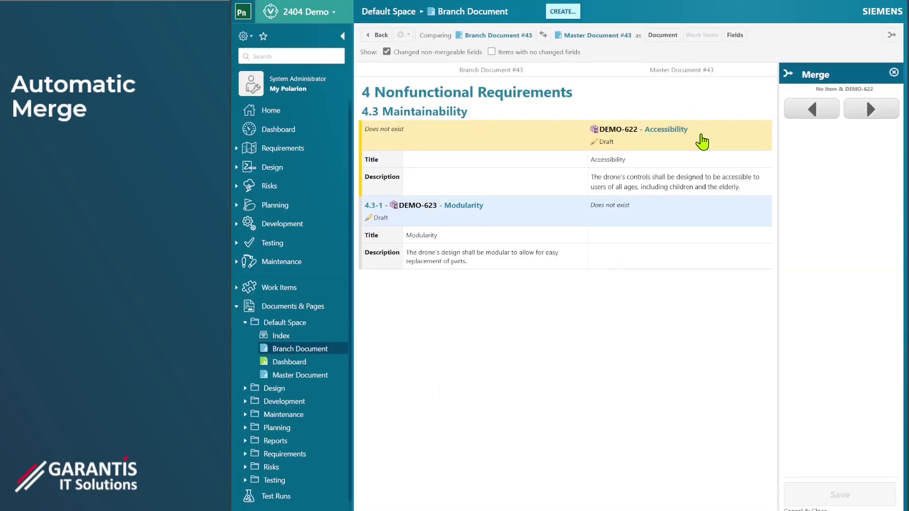
left_click(634, 214)
left_click(718, 138)
left_click(828, 111)
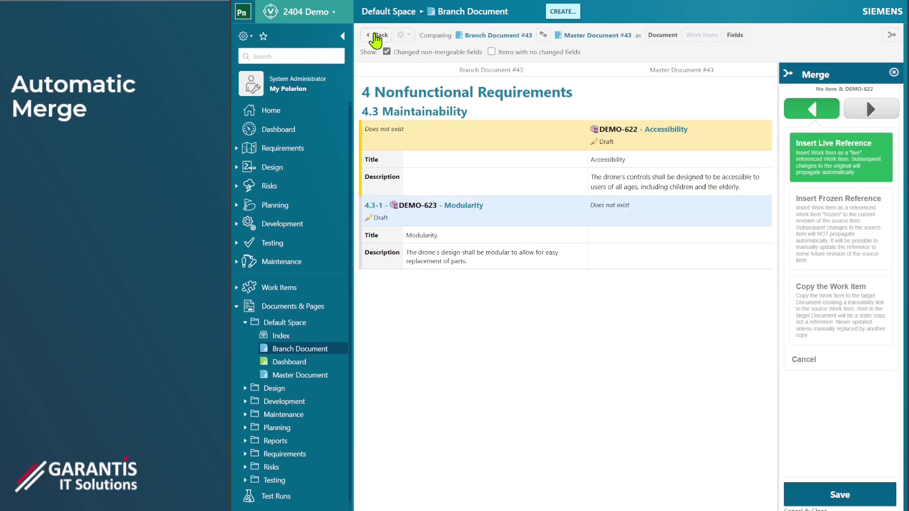
left_click(381, 47)
left_click(604, 34)
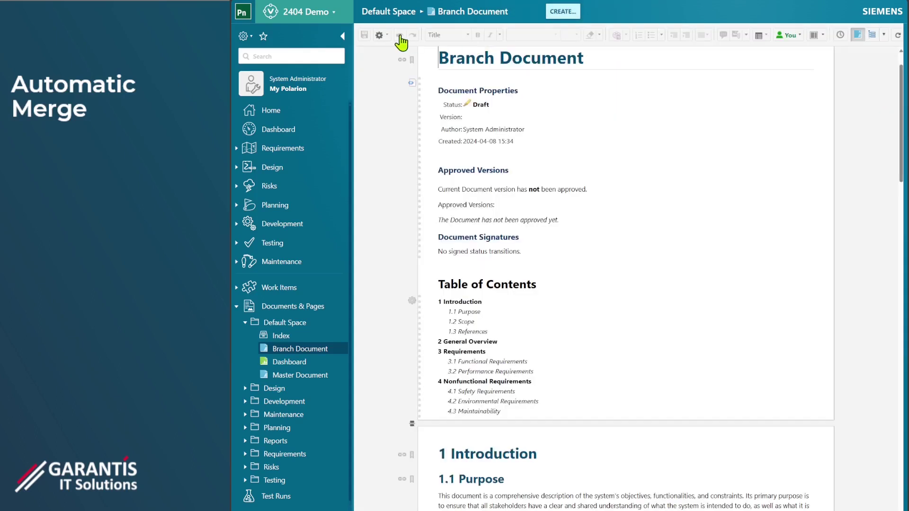
- Push Branch Document changes to Master automatically, keeping Create Document Baseline enabled
left_click(380, 35)
mouse_move(435, 188)
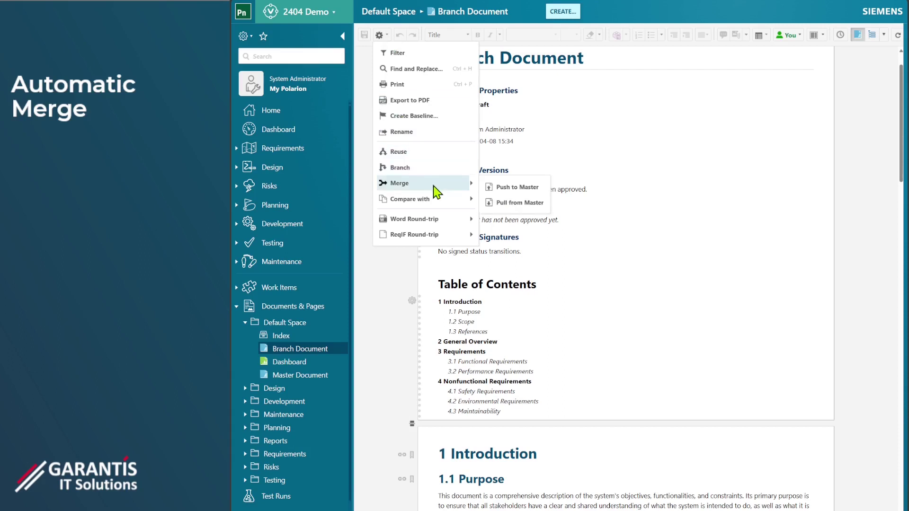
left_click(527, 188)
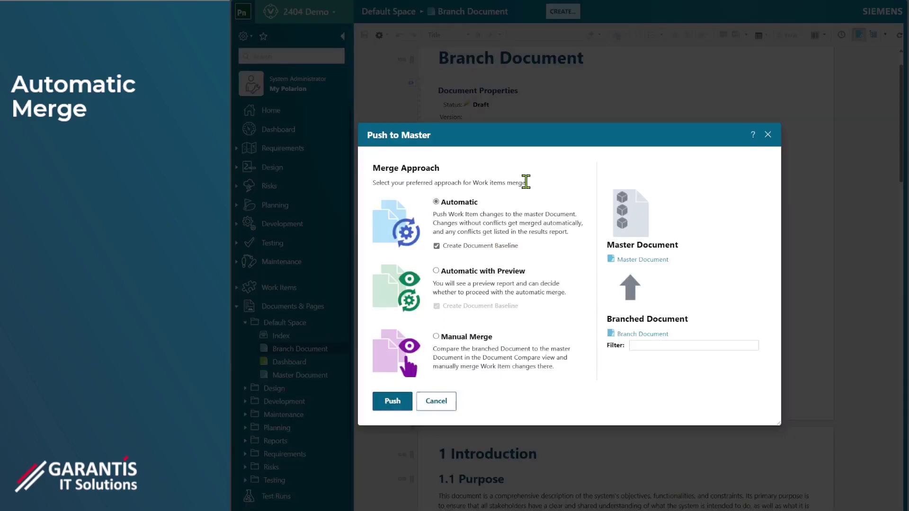
left_click(402, 407)
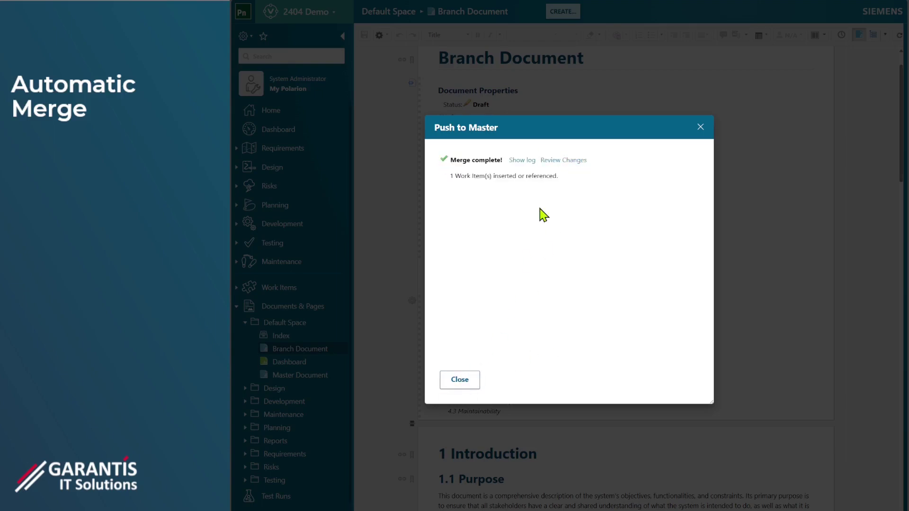
- Close the merge result and check Master's 4.3 section for DEMO-622 and merged DEMO-624
left_click(470, 377)
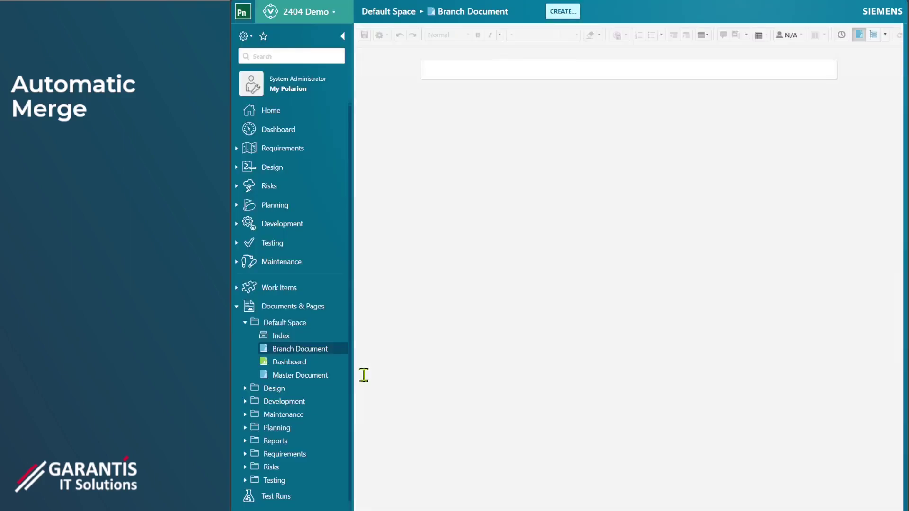
left_click(316, 381)
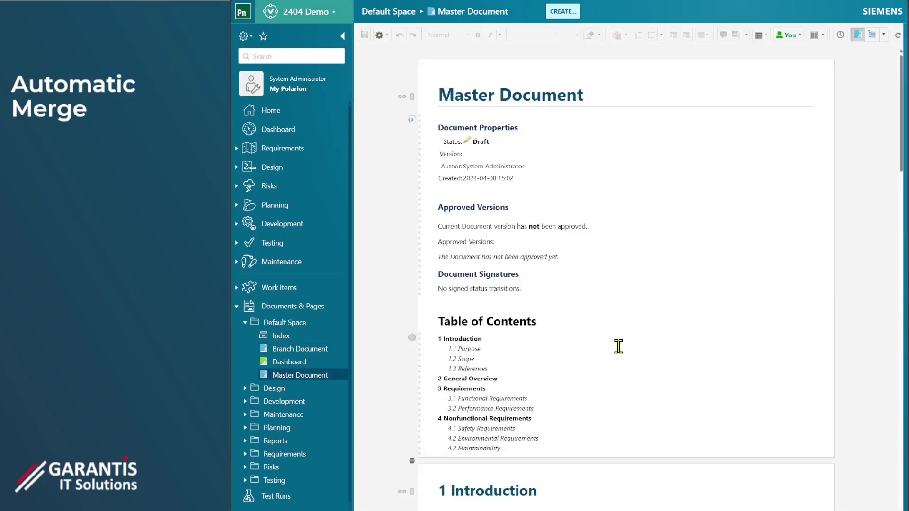
scroll(618, 346, "down", 7)
scroll(620, 345, "down", 15)
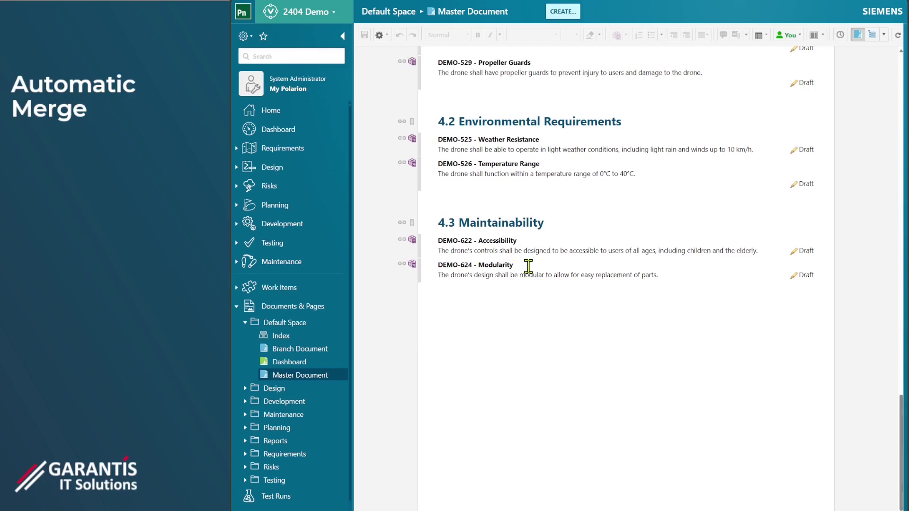
- Open Branch Document, cancel a Pull from Master, and confirm 4.3 still holds only DEMO-623
left_click(325, 350)
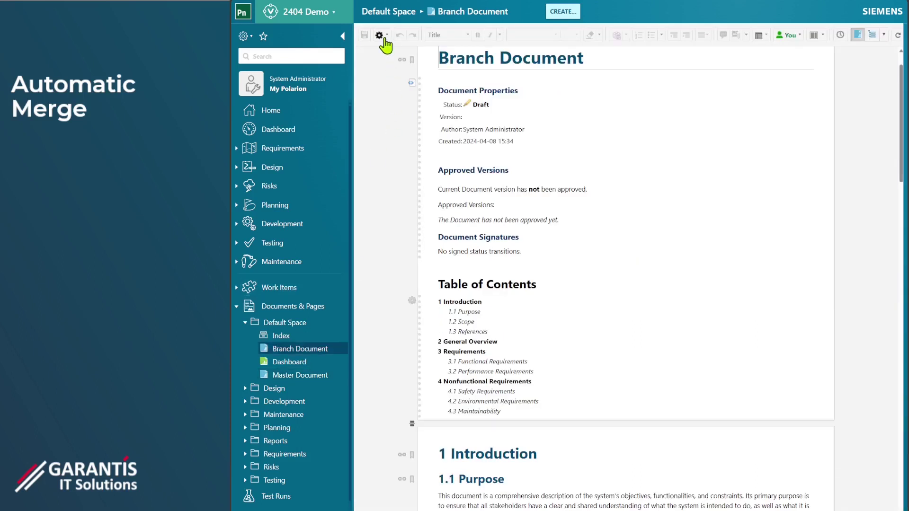
left_click(381, 37)
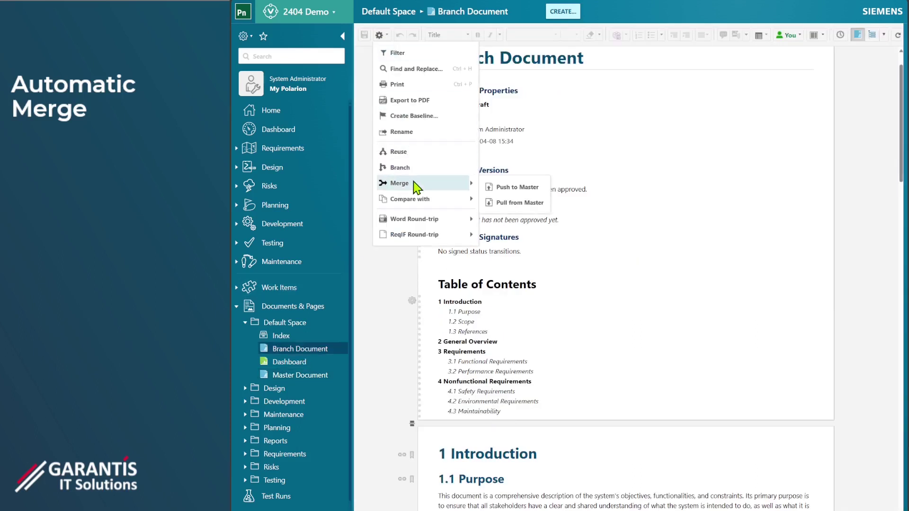
left_click(522, 207)
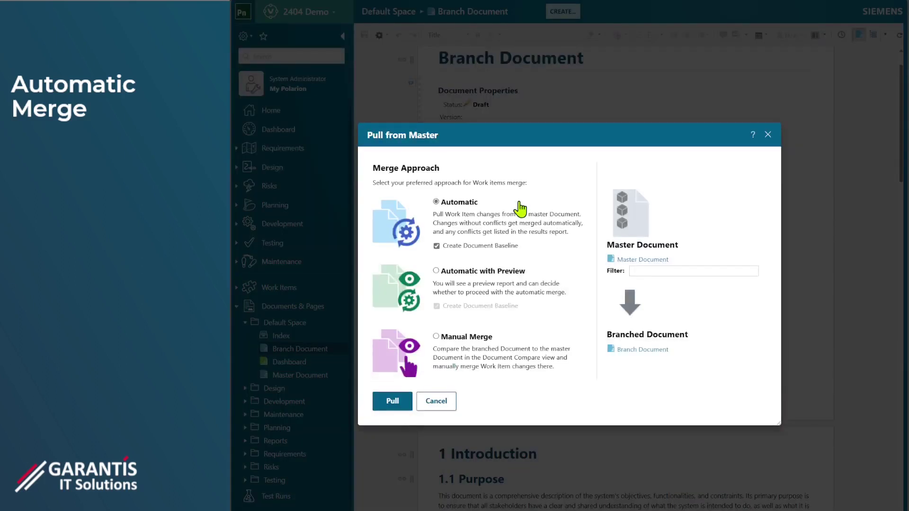
left_click(449, 404)
scroll(449, 388, "down", 12)
scroll(491, 339, "down", 10)
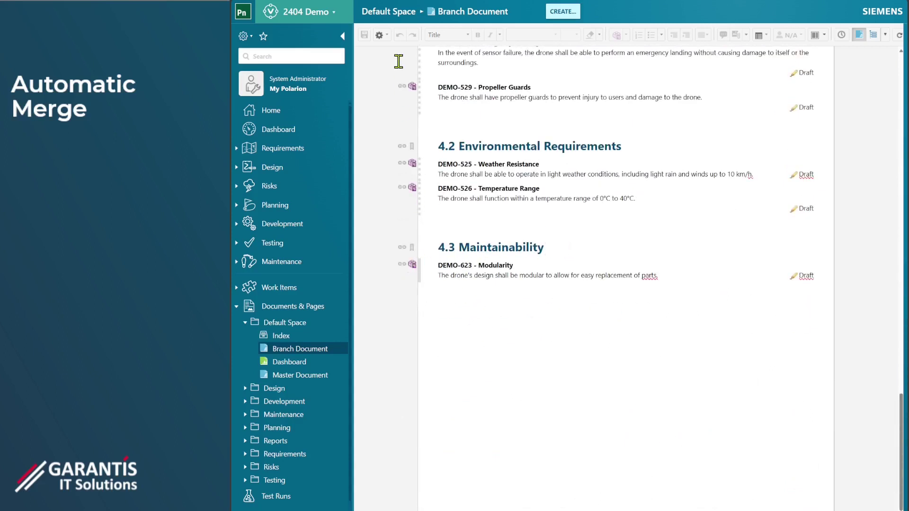
- Pull Master Document changes into the Branch Document automatically, inserting one work item
left_click(386, 37)
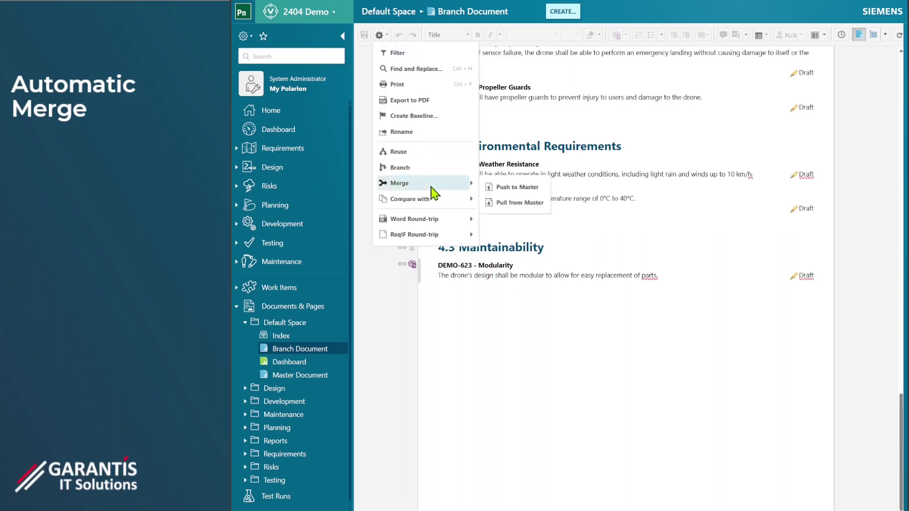
mouse_move(433, 187)
left_click(506, 204)
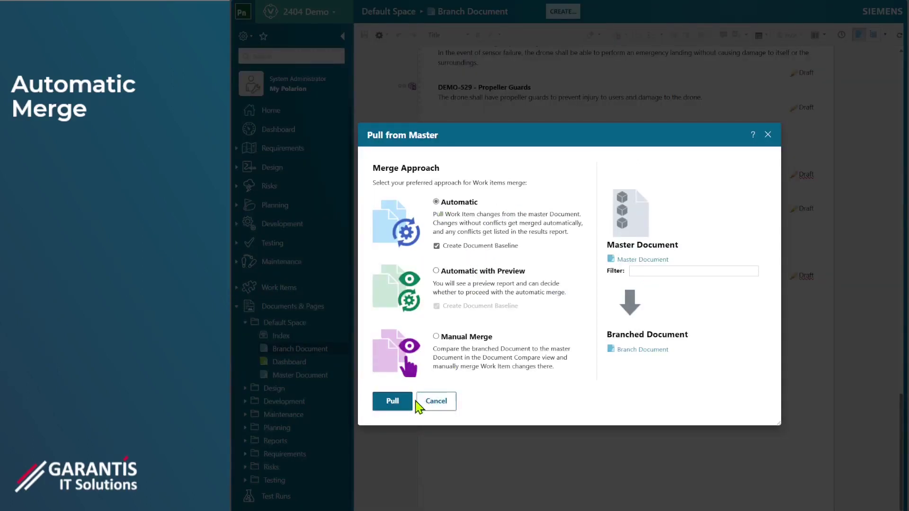
left_click(393, 402)
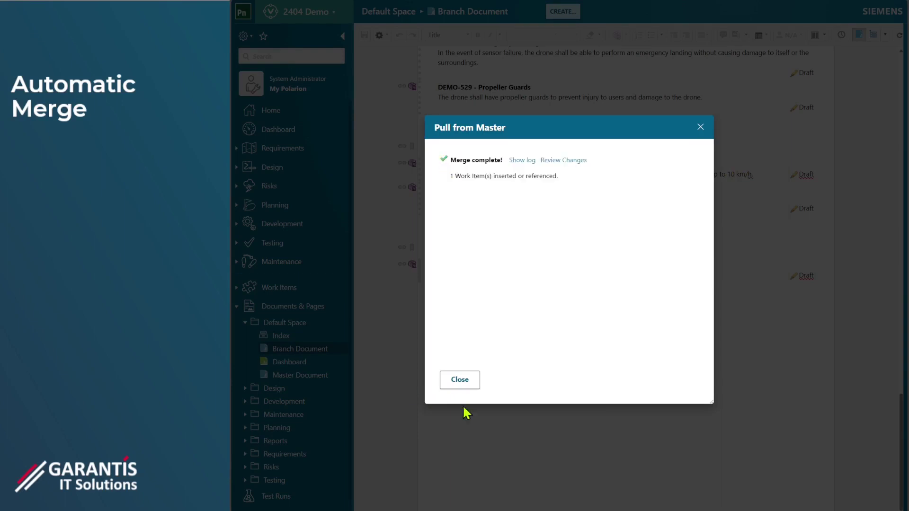
left_click(464, 384)
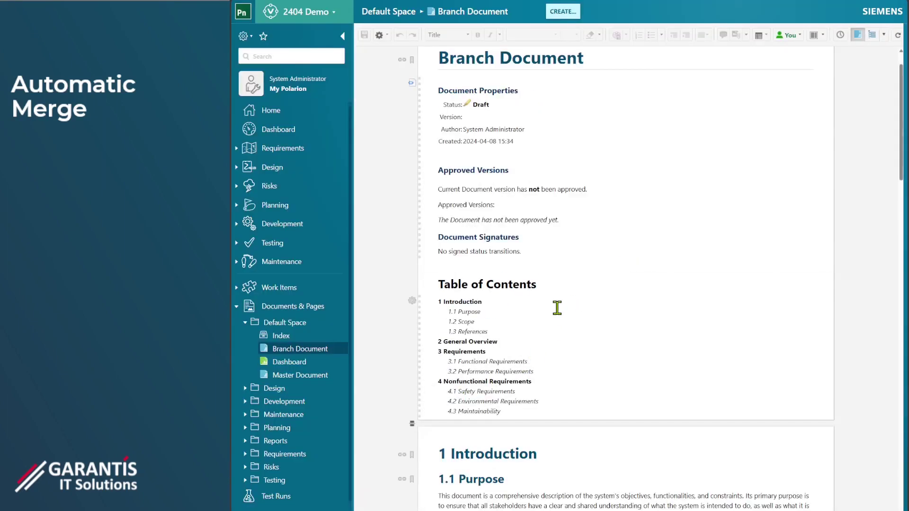
- Check that DEMO-622 Accessibility now sits under 4.3 Maintainability, then bring up the Merge options
scroll(557, 307, "down", 20)
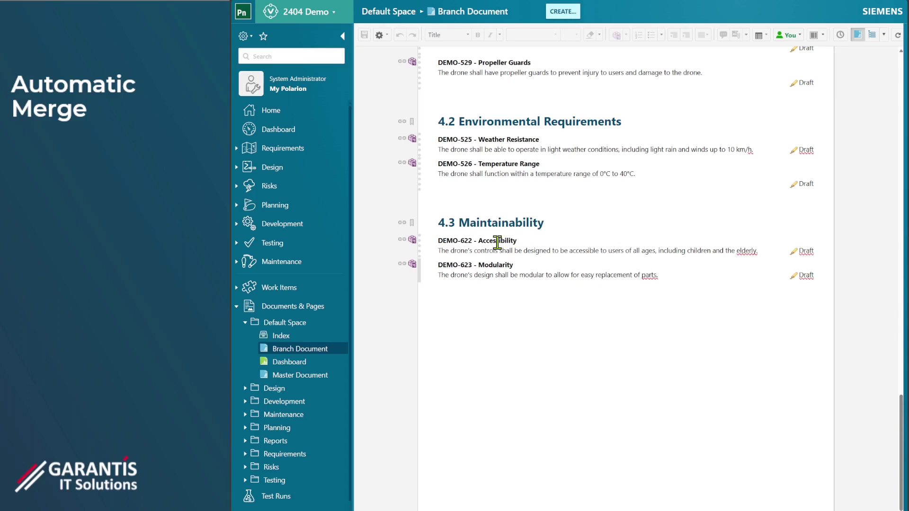
left_click(380, 34)
mouse_move(407, 189)
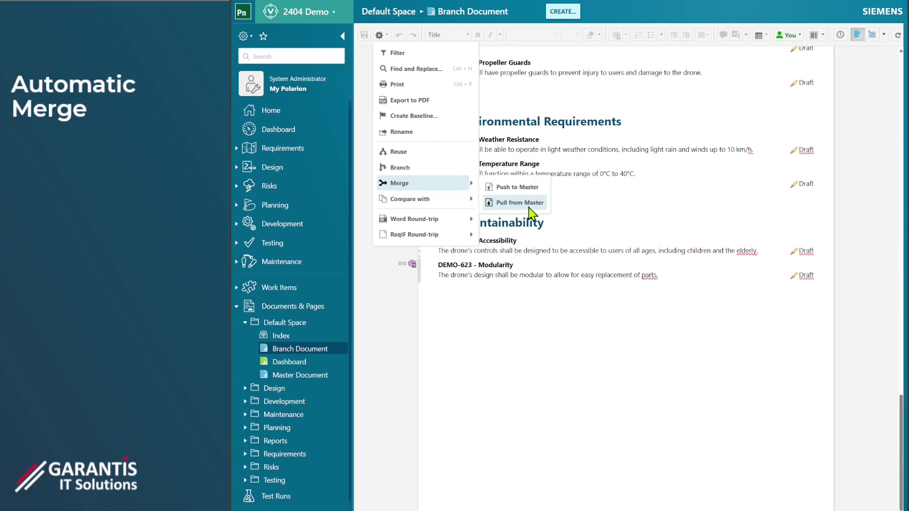
- Start a Push to Master merge from the Branch Document, then cancel it
mouse_move(432, 199)
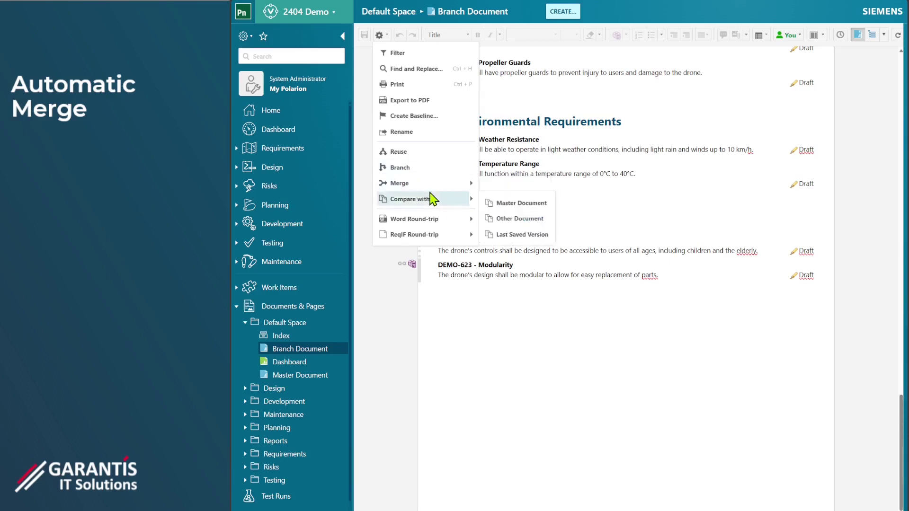
mouse_move(436, 219)
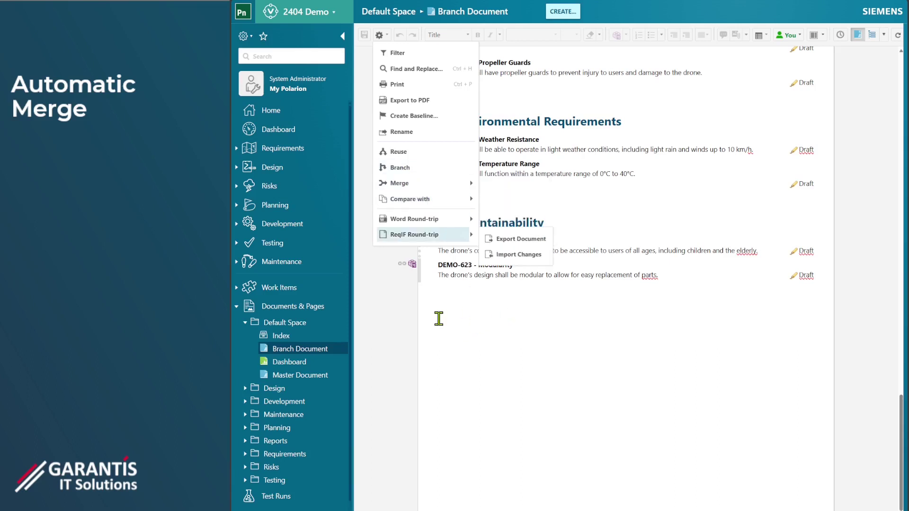
mouse_move(450, 185)
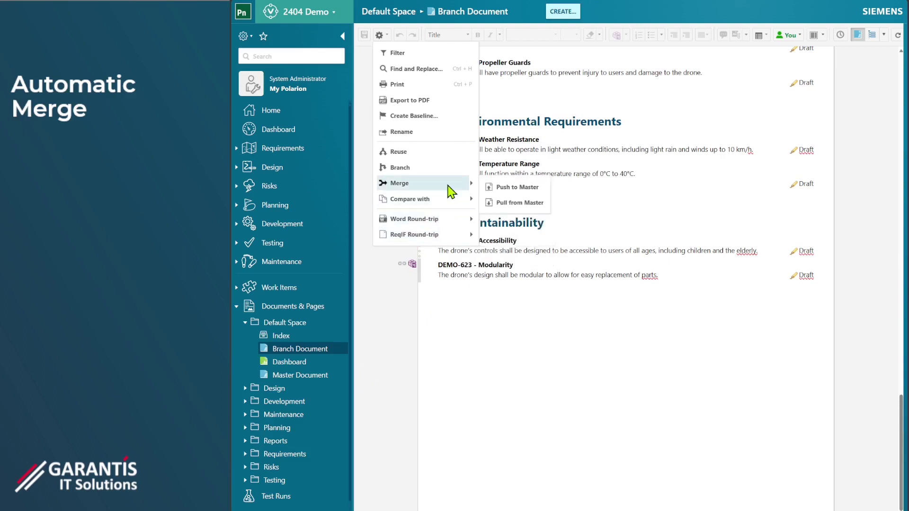
left_click(513, 186)
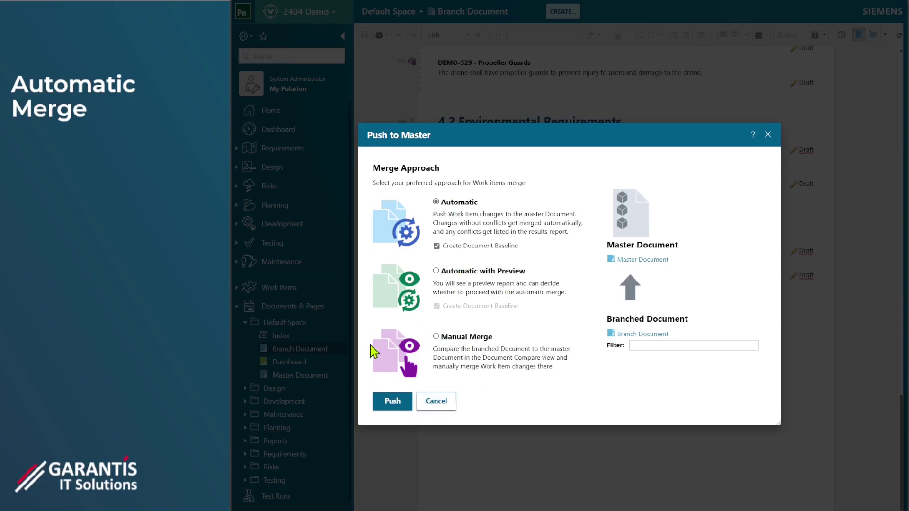
left_click(444, 405)
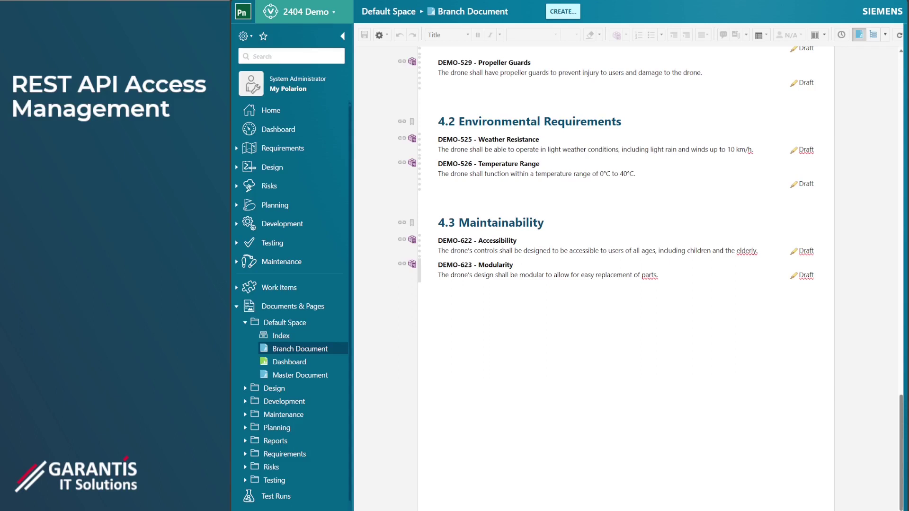
- Go to Permissions Management under User Management in the 2404 Demo project's Administration
left_click(243, 36)
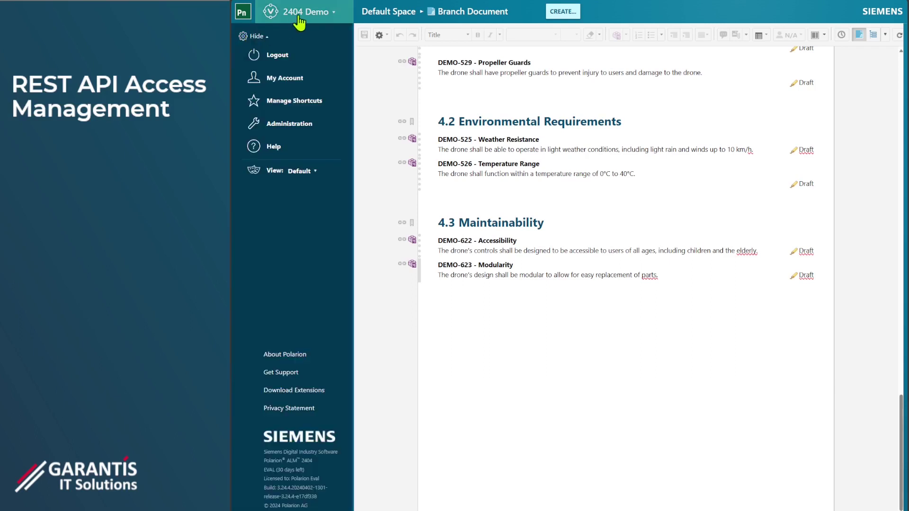
left_click(304, 125)
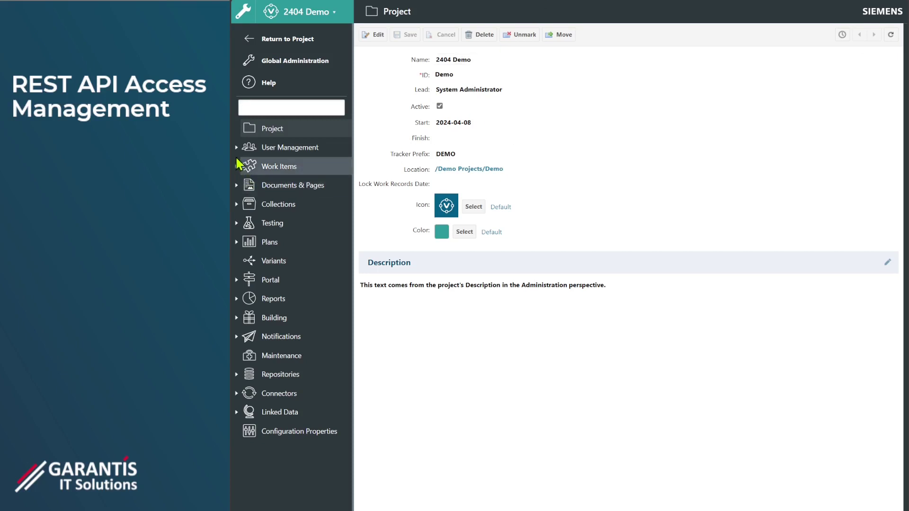
left_click(236, 147)
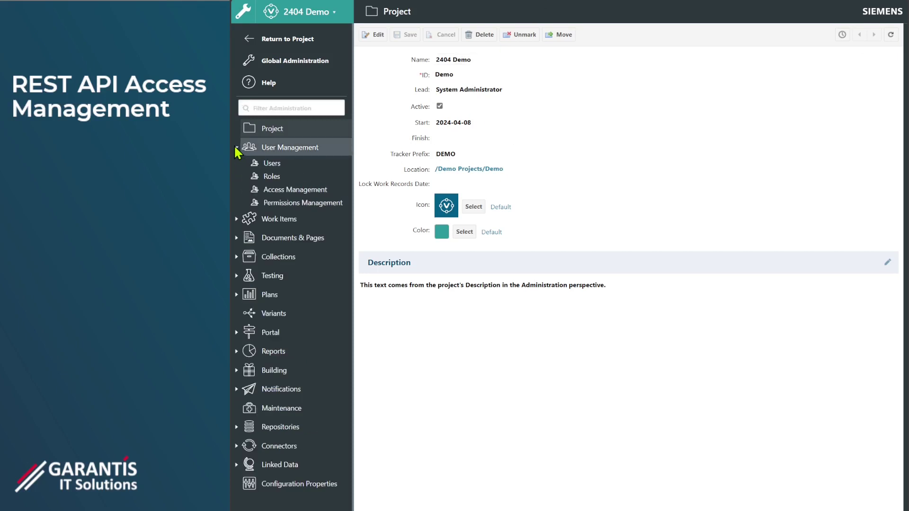
left_click(300, 207)
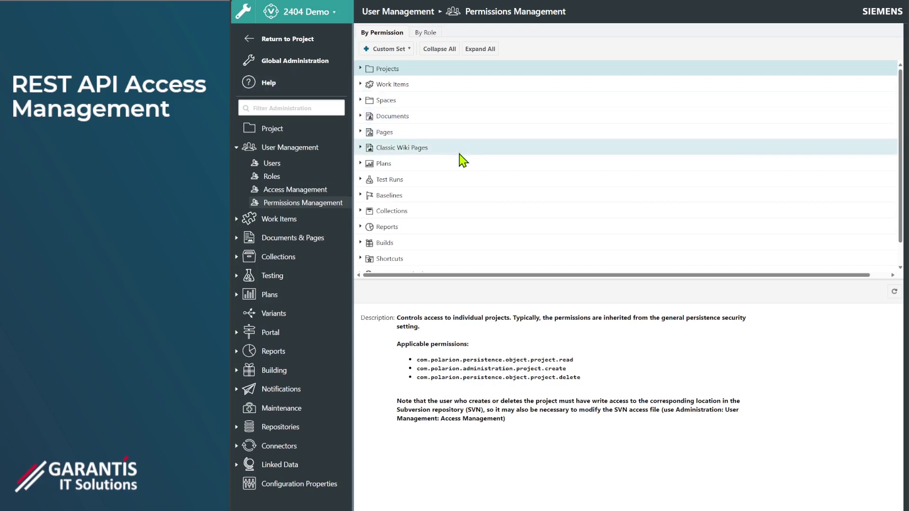
- Expand REST API Endpoints and review the Permission to GET and Permission to DELETE details
scroll(445, 218, "down", 1)
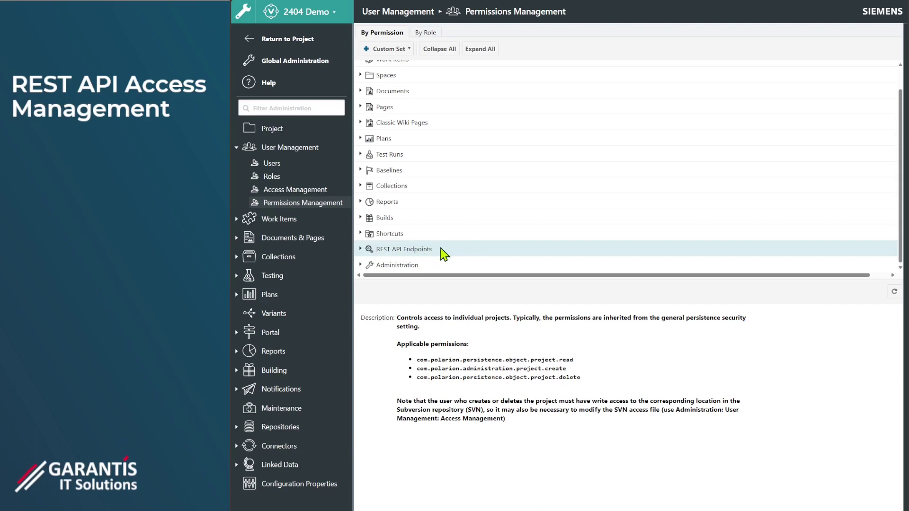
left_click(360, 250)
scroll(483, 217, "down", 2)
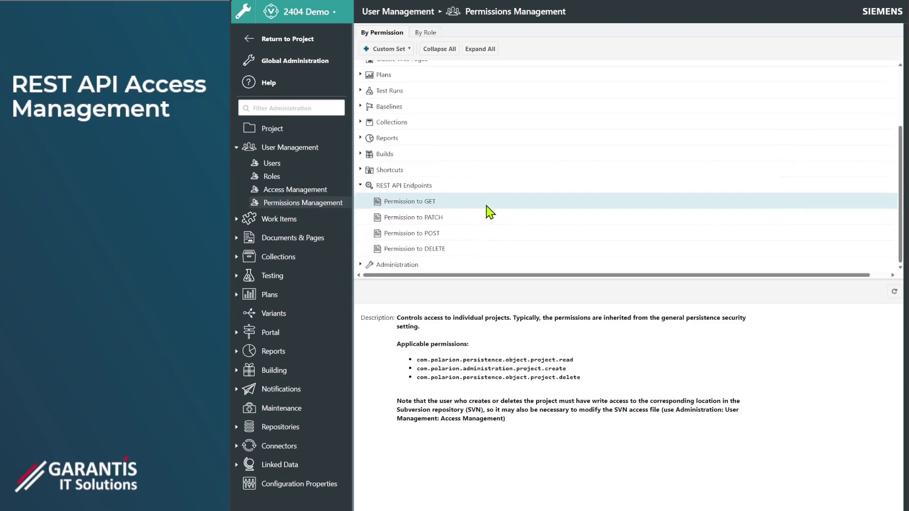
left_click(439, 205)
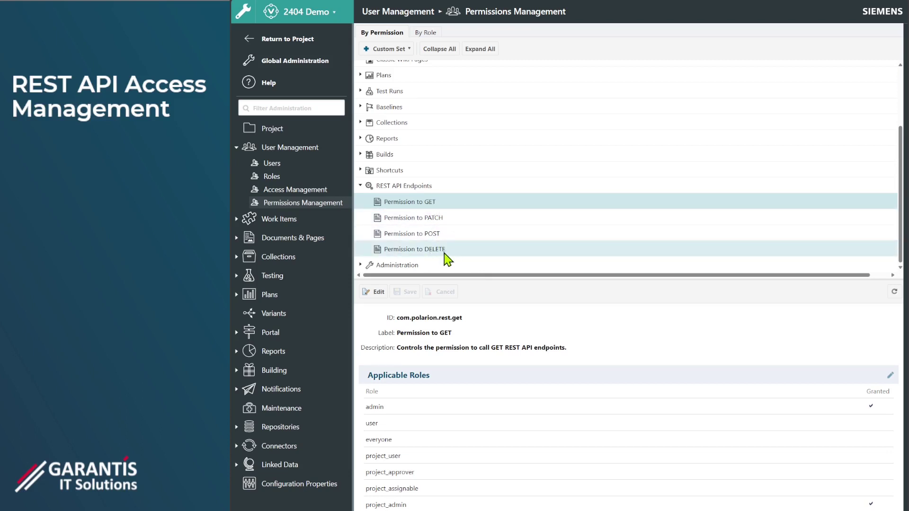
left_click(461, 248)
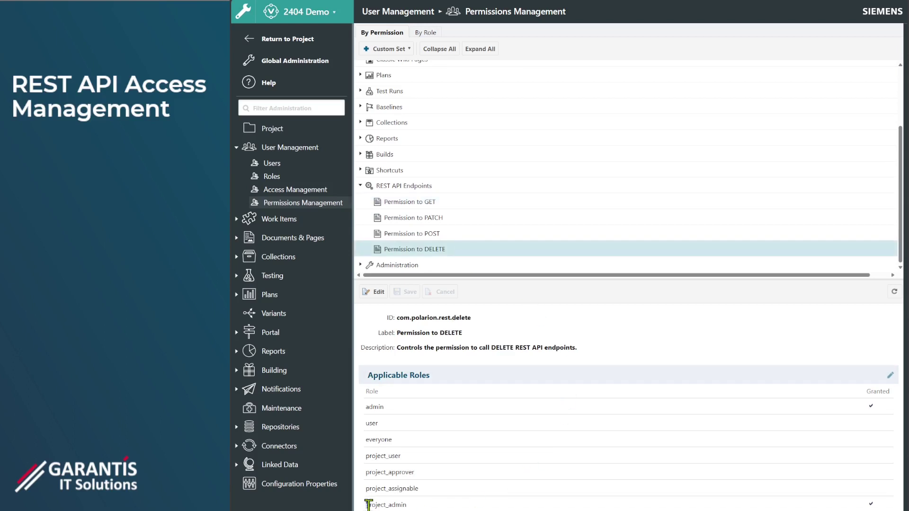
- Return to Permission to GET, granted only to admin and project_admin, and make its roles editable
left_click_drag(369, 505, 415, 508)
left_click(441, 202)
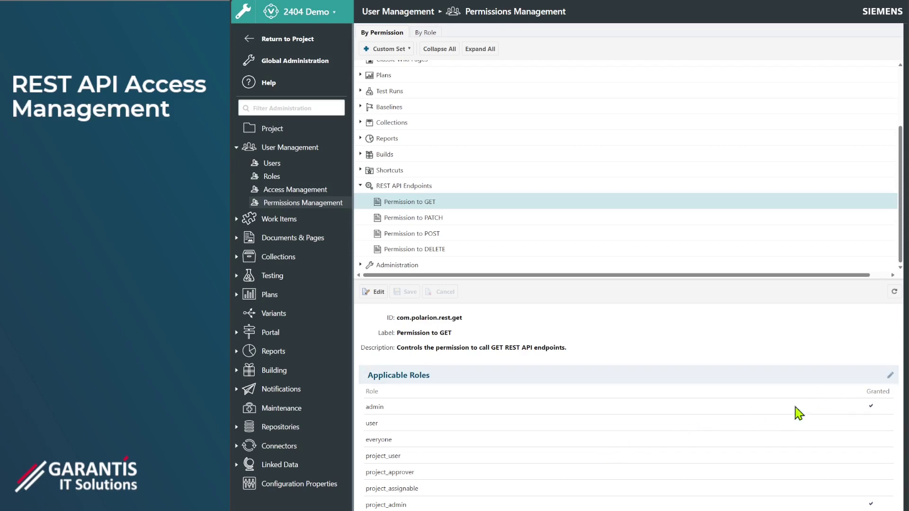
left_click(890, 375)
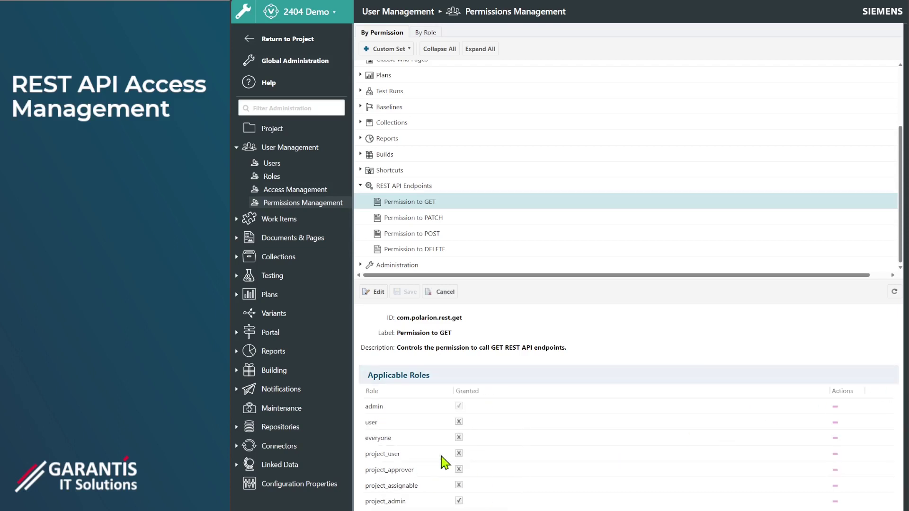
- Grant the project_user role the REST API Permission to GET and save the change
left_click(459, 455)
left_click(409, 292)
left_click(513, 290)
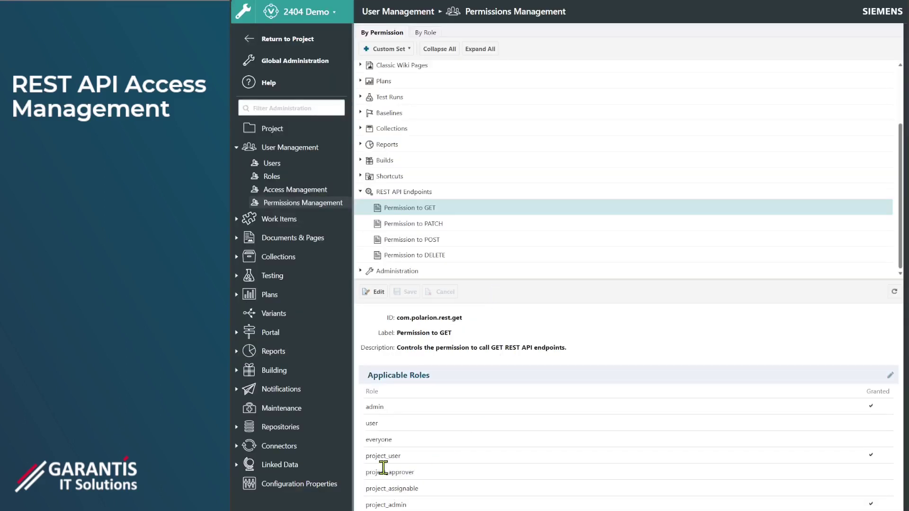
left_click_drag(409, 459, 366, 457)
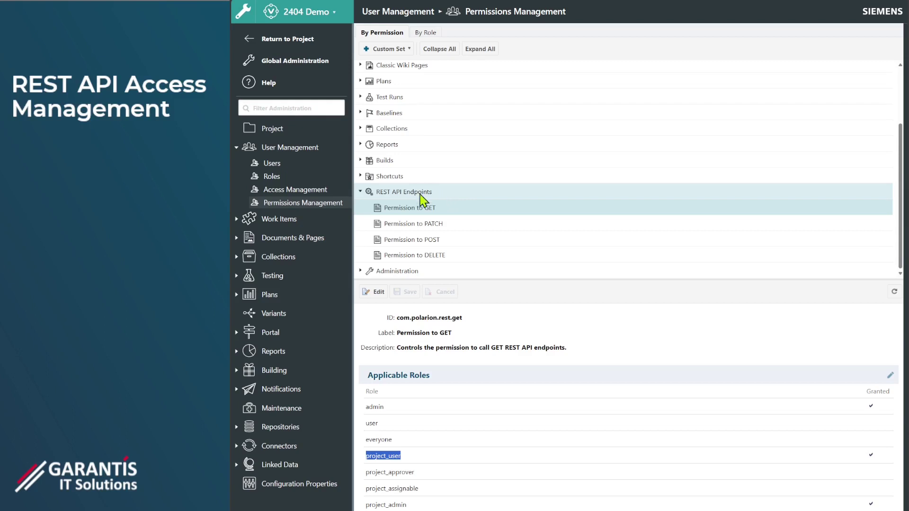
left_click(270, 166)
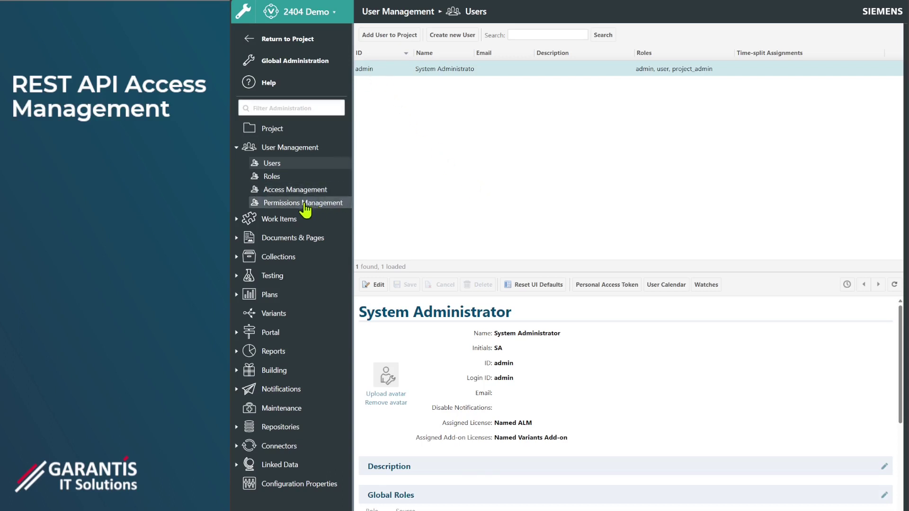
- Reopen Permissions Management and expand REST API Endpoints to show GET, PATCH, POST and DELETE
left_click(289, 204)
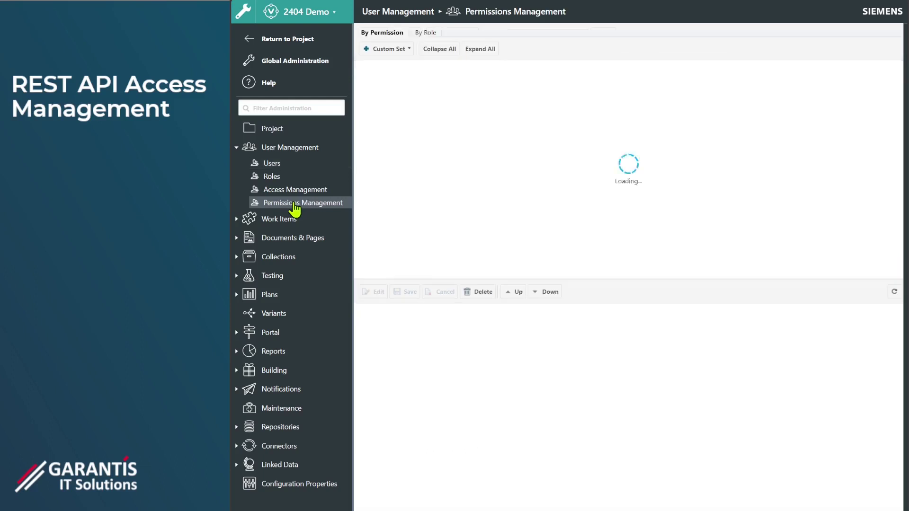
scroll(379, 258, "down", 1)
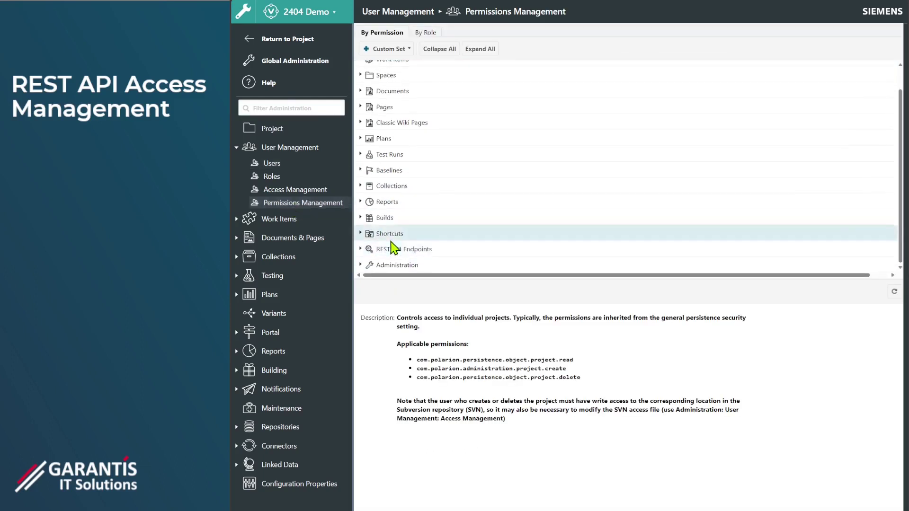
left_click(360, 249)
scroll(427, 260, "down", 2)
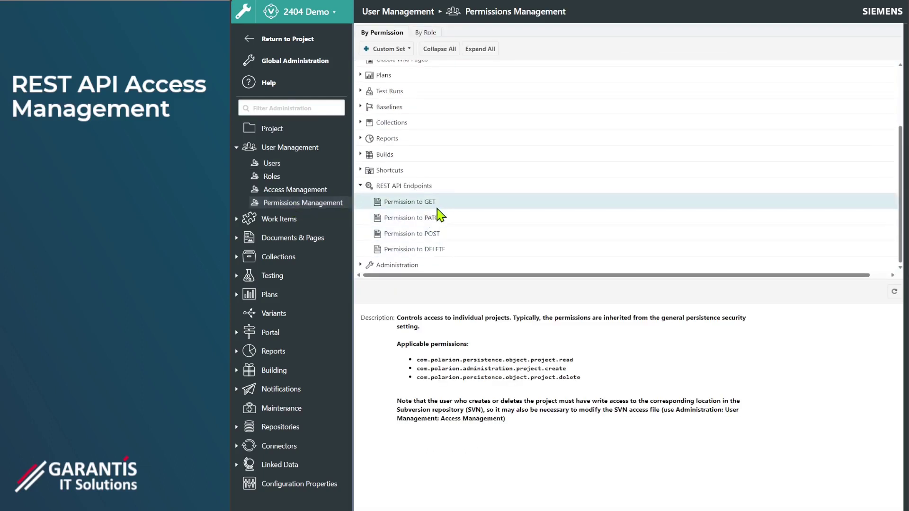
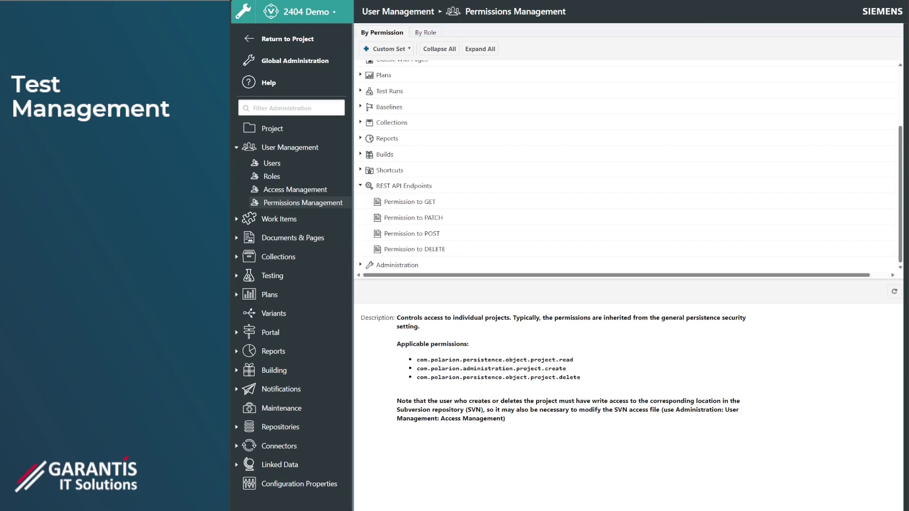
- Leave administration and return to the 2404 Demo project's welcome home page
left_click(265, 38)
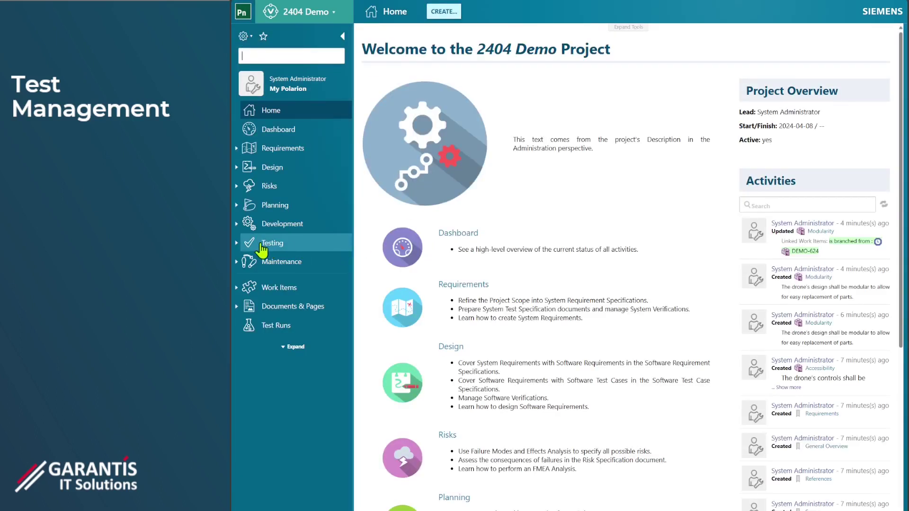
- Go to Test Runs and start executing the System 2 test run
left_click(280, 333)
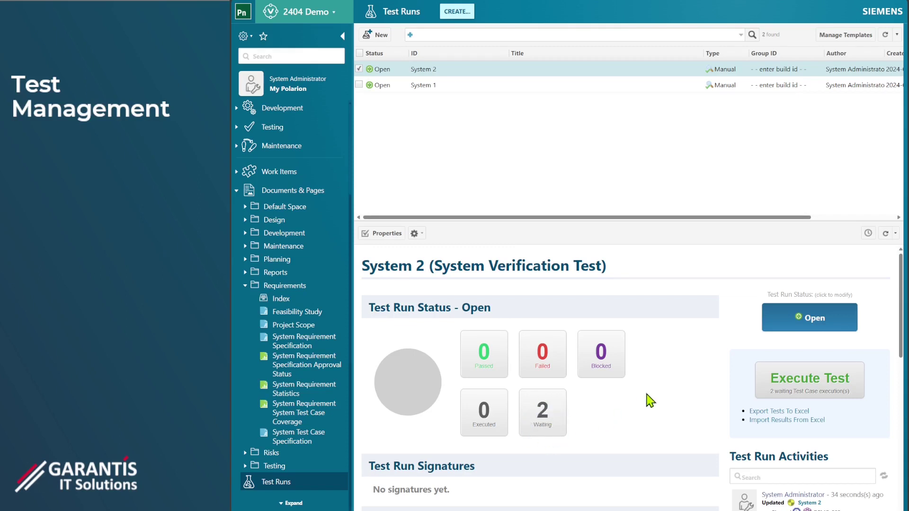
left_click(789, 388)
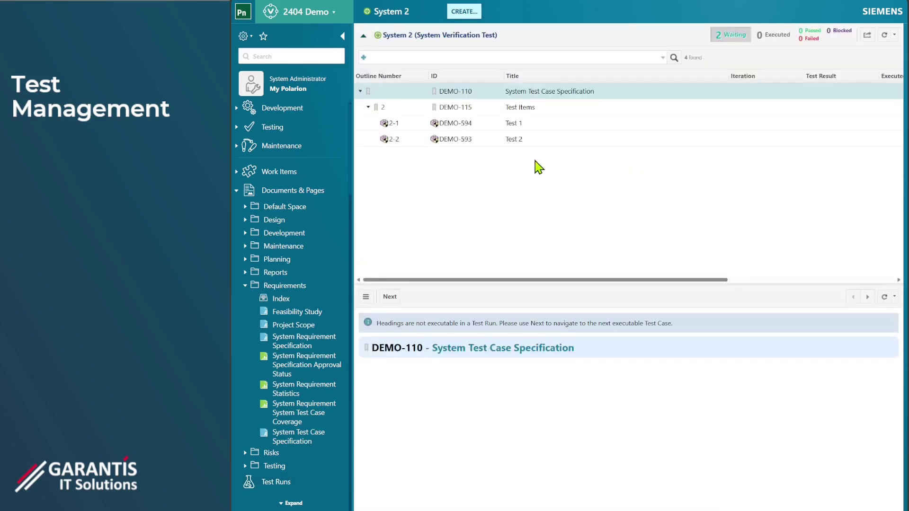
- Execute Test 1 with all three steps and the verdict Passed, then save and sign it
left_click(541, 126)
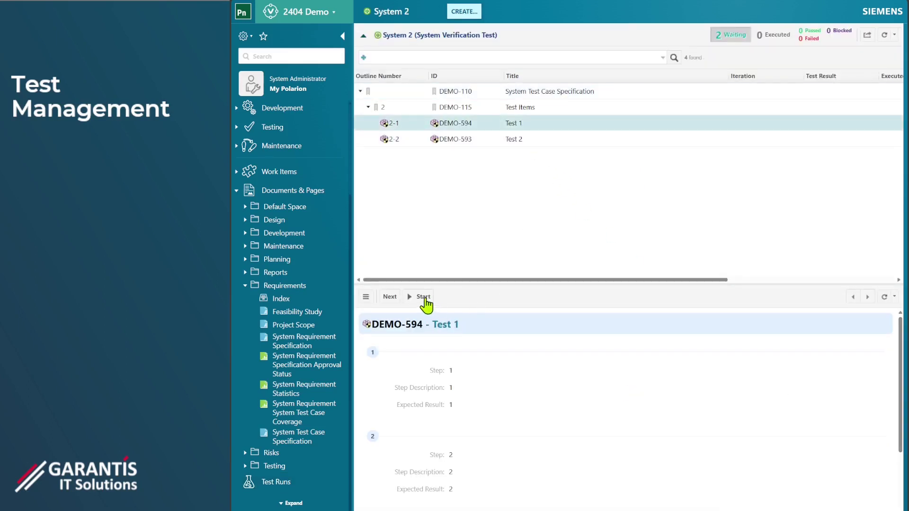
left_click(425, 299)
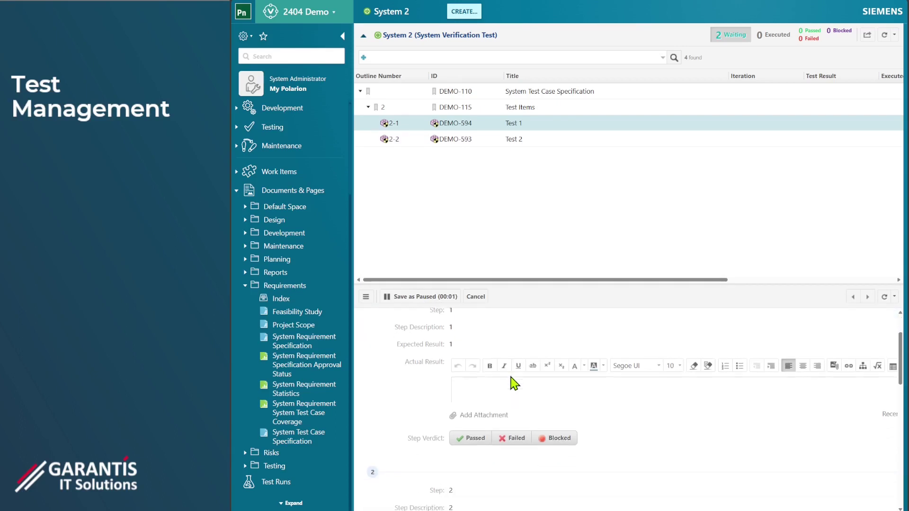
scroll(514, 382, "down", 1)
left_click(470, 437)
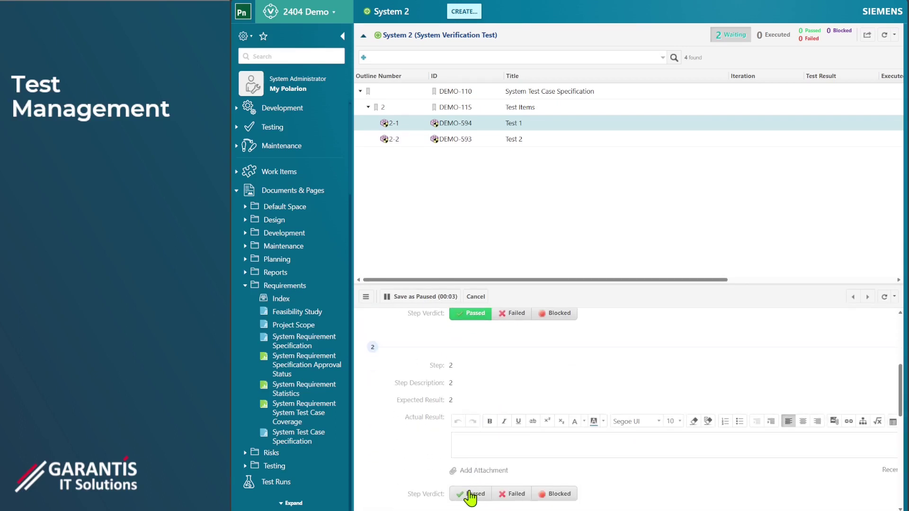
left_click(474, 492)
left_click(474, 463)
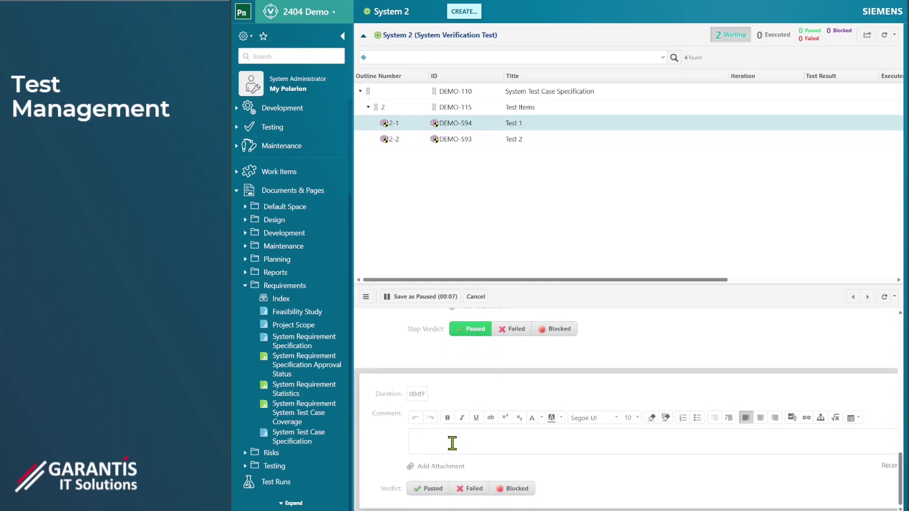
left_click(430, 489)
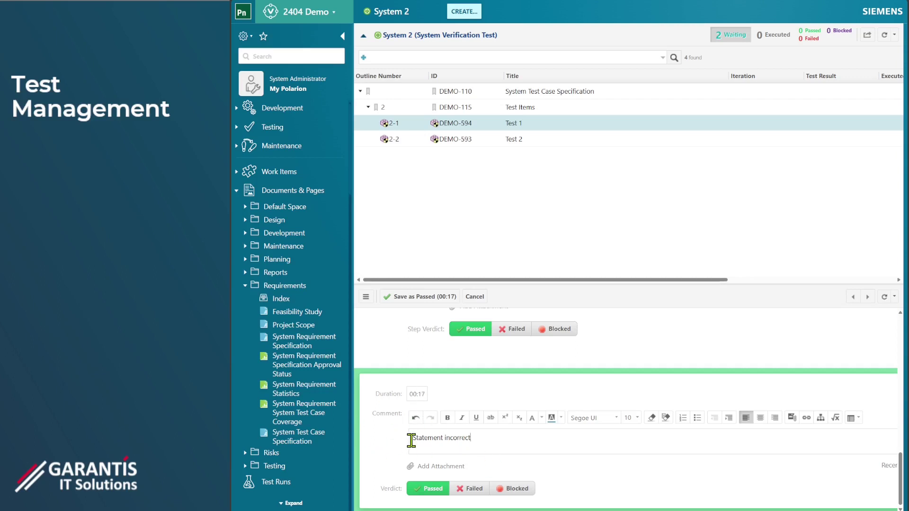
left_click(415, 298)
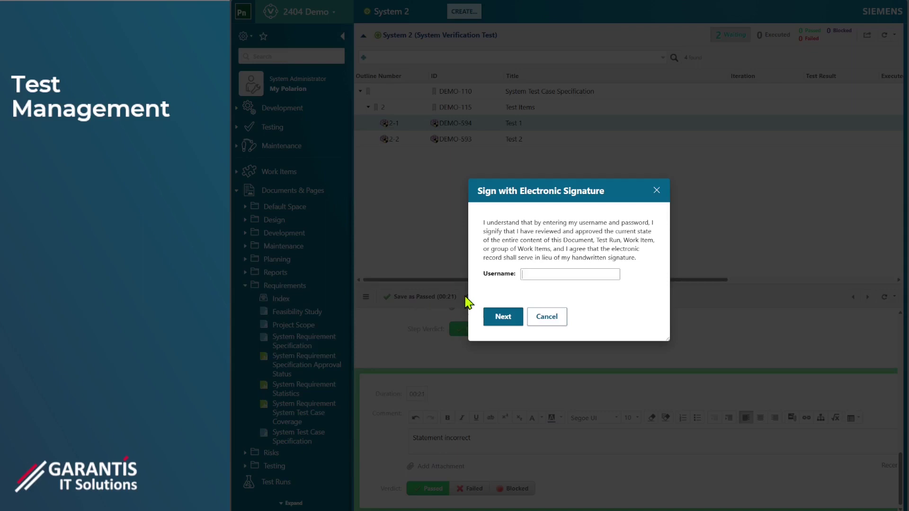
key("Return")
type("admin")
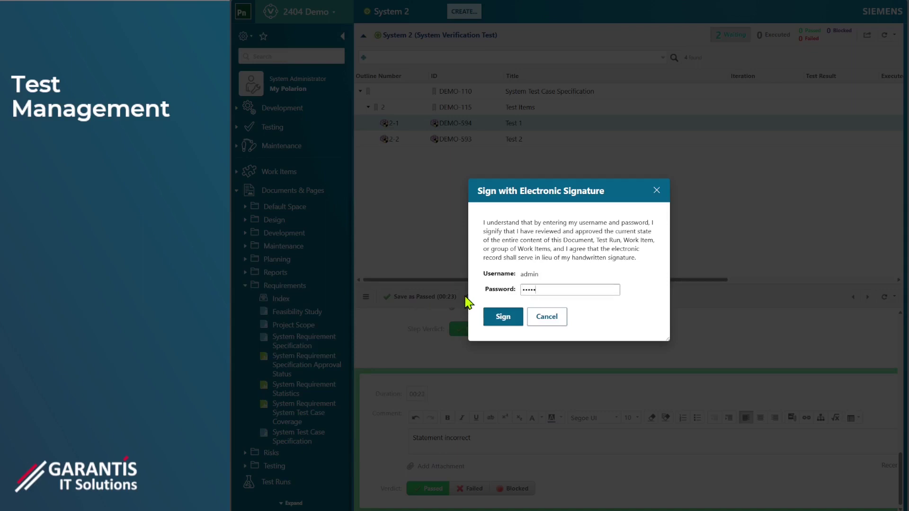
key("Return")
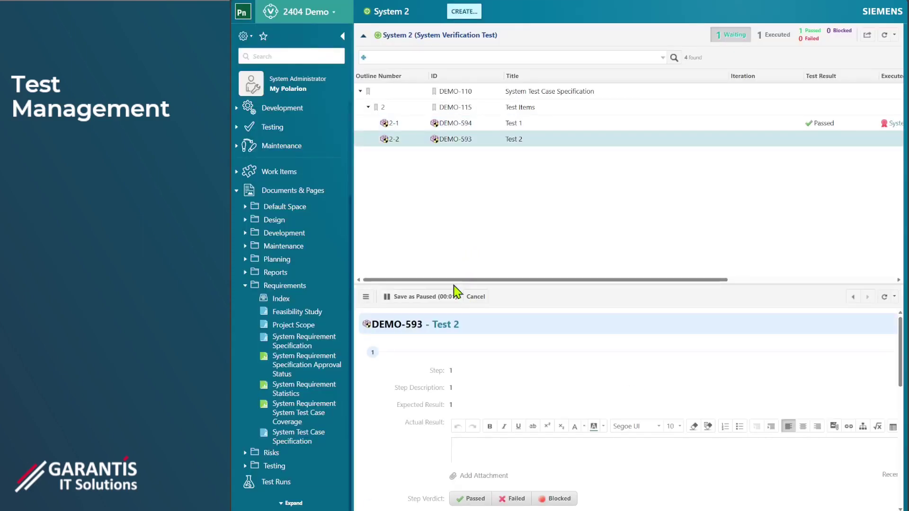
- Mark Test 2's two steps and verdict Passed, then save and sign the result
scroll(499, 406, "down", 2)
left_click(470, 440)
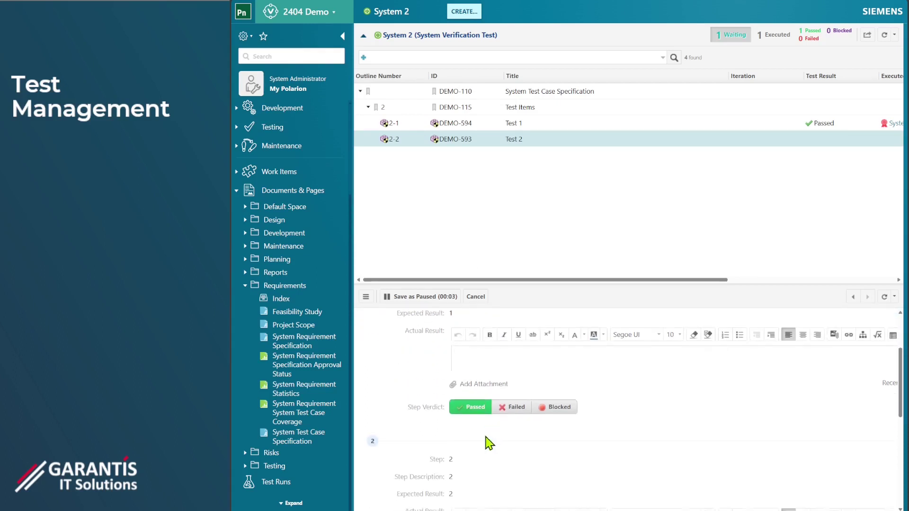
left_click(473, 463)
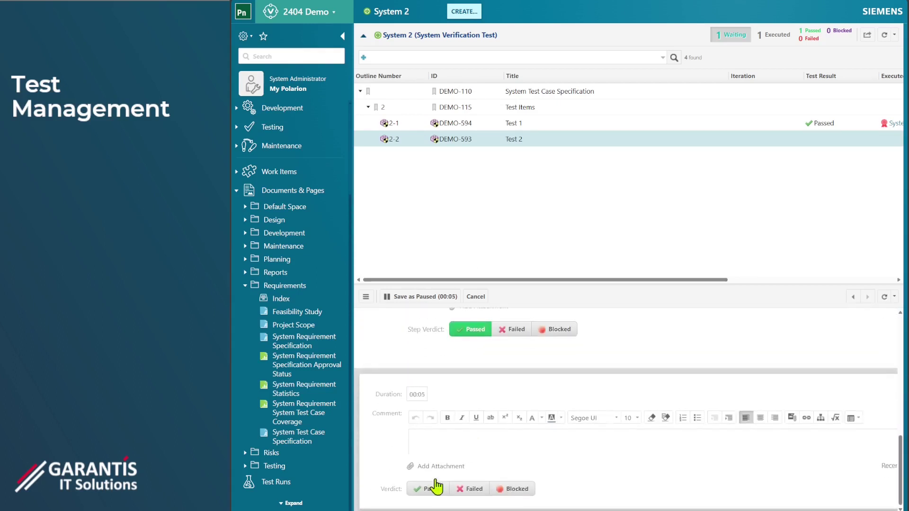
left_click(433, 488)
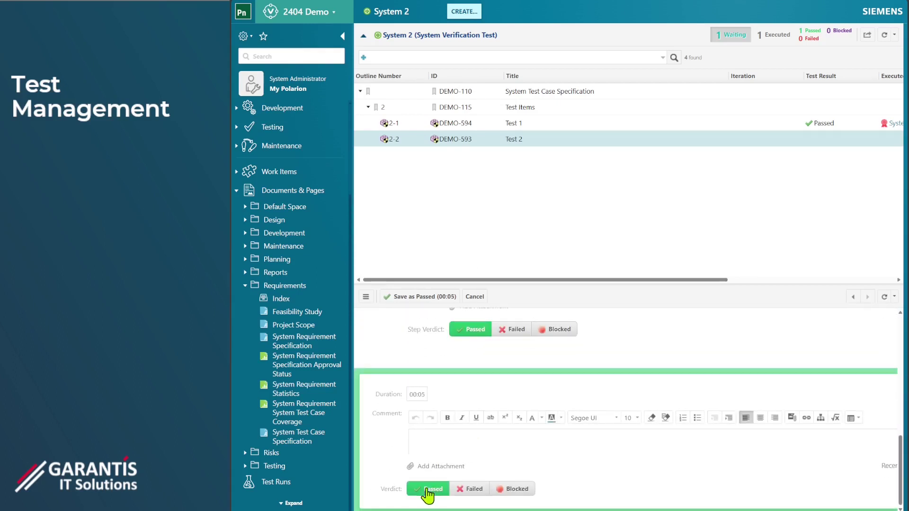
left_click(415, 298)
type("admin")
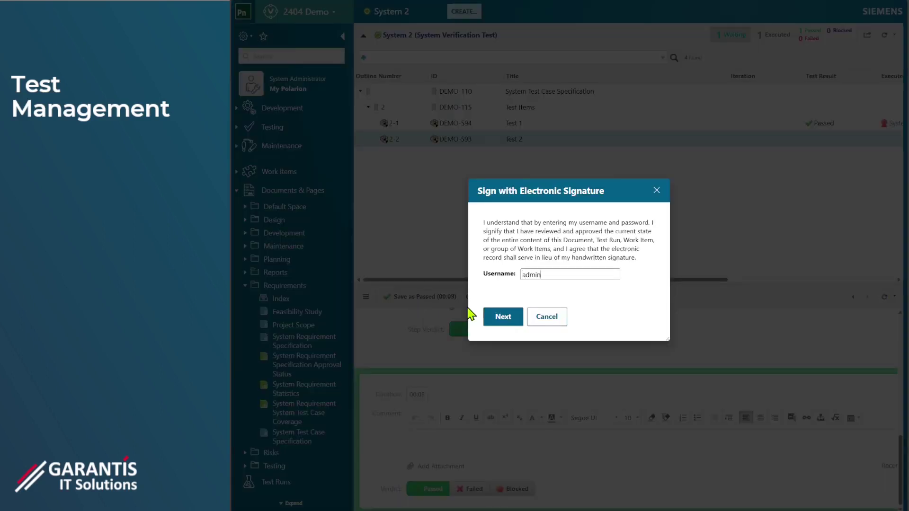
key("Return")
type("a")
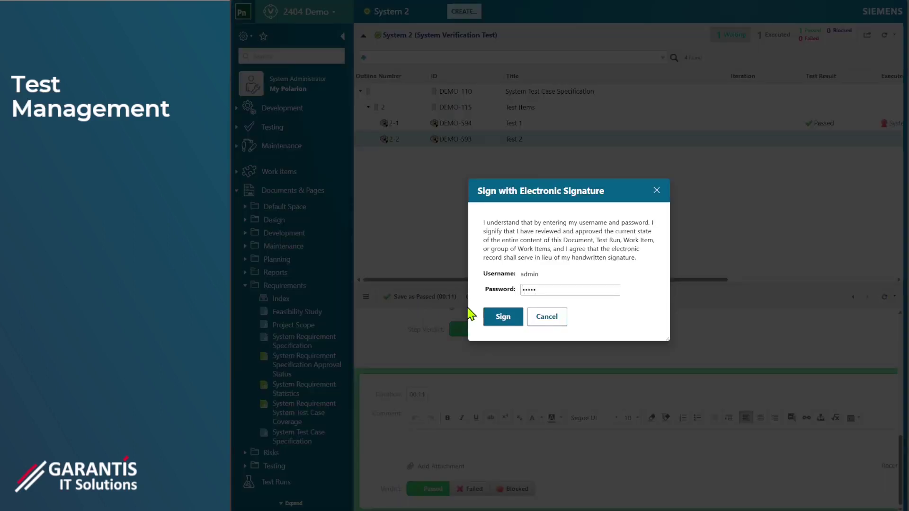
key("Return")
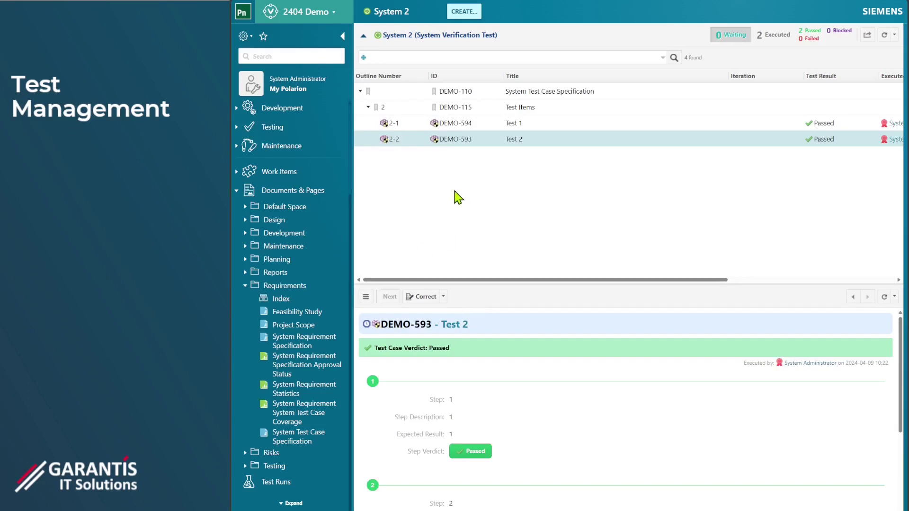
- View System 2's Test Run Records, expand both tests' steps, and open Test 1's result
left_click(431, 36)
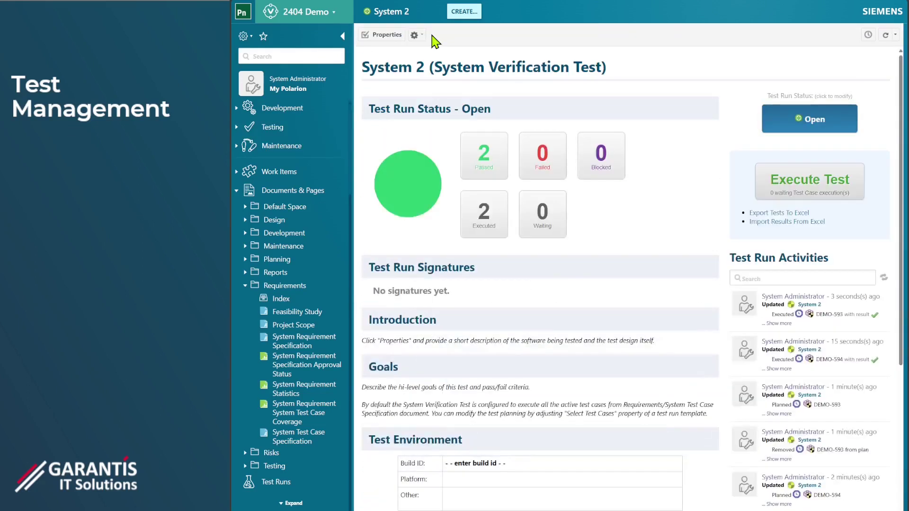
left_click(416, 35)
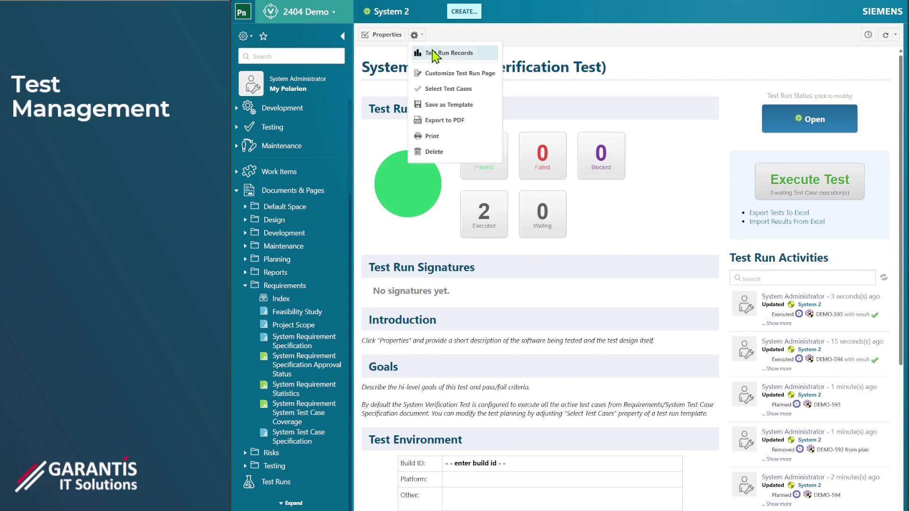
left_click(458, 56)
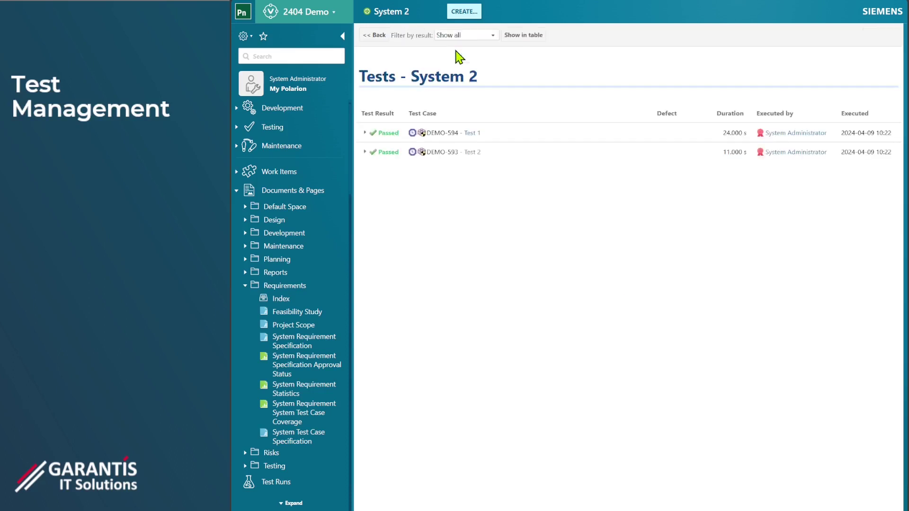
left_click(365, 133)
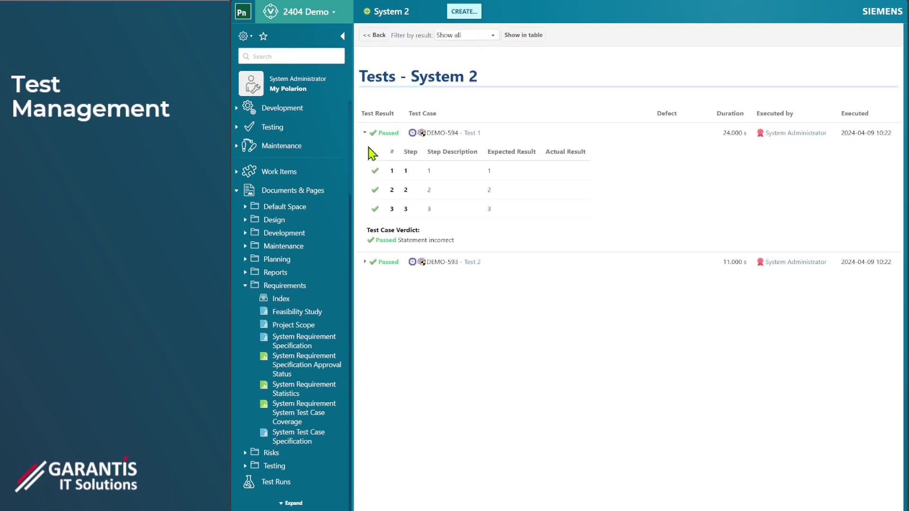
left_click(365, 264)
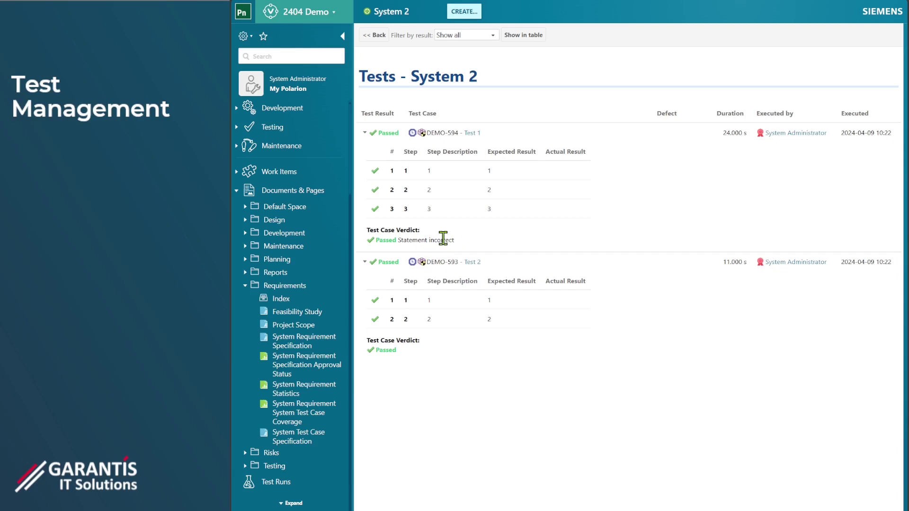
left_click(473, 135)
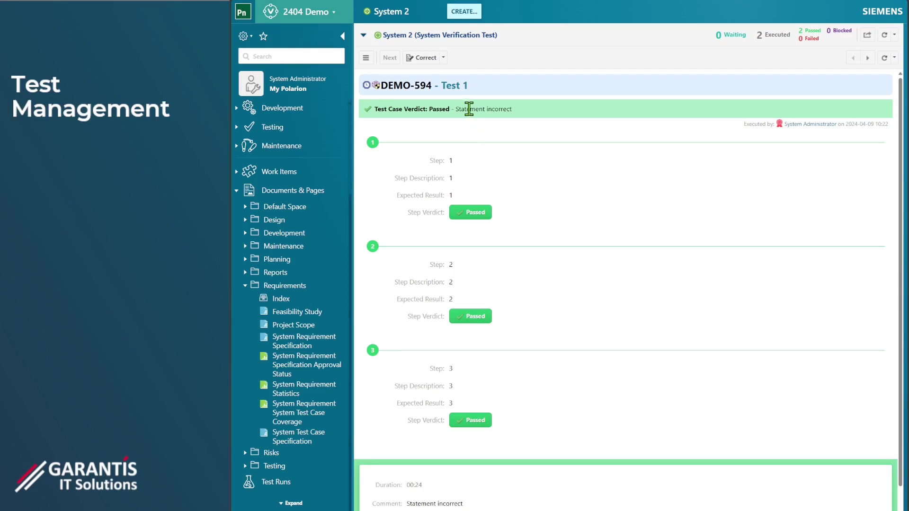
- Start correcting Test 1's result, leaving step 3 set to Passed
left_click(425, 59)
scroll(507, 211, "down", 7)
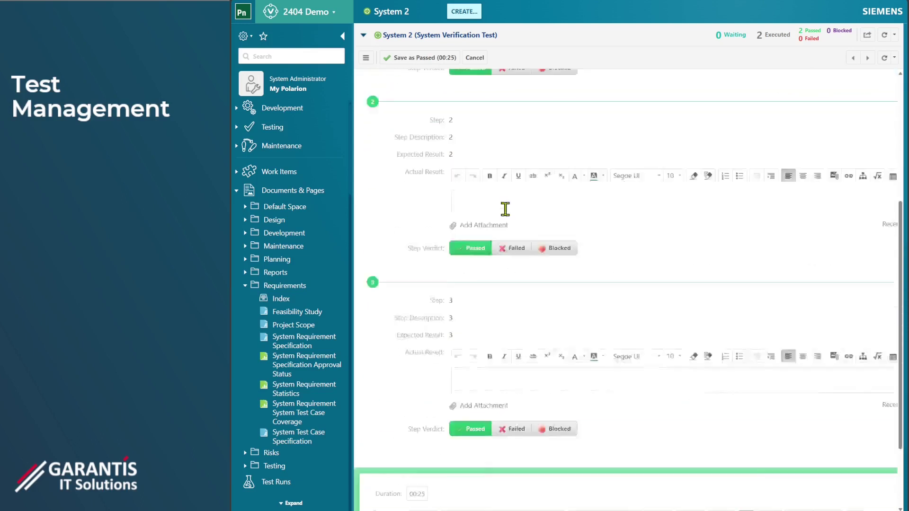
left_click(511, 331)
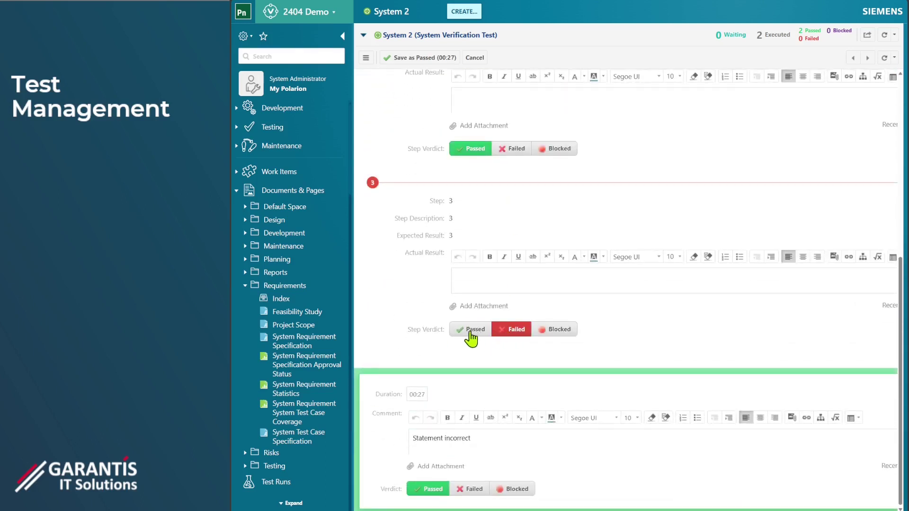
left_click(471, 331)
left_click(512, 331)
left_click(476, 330)
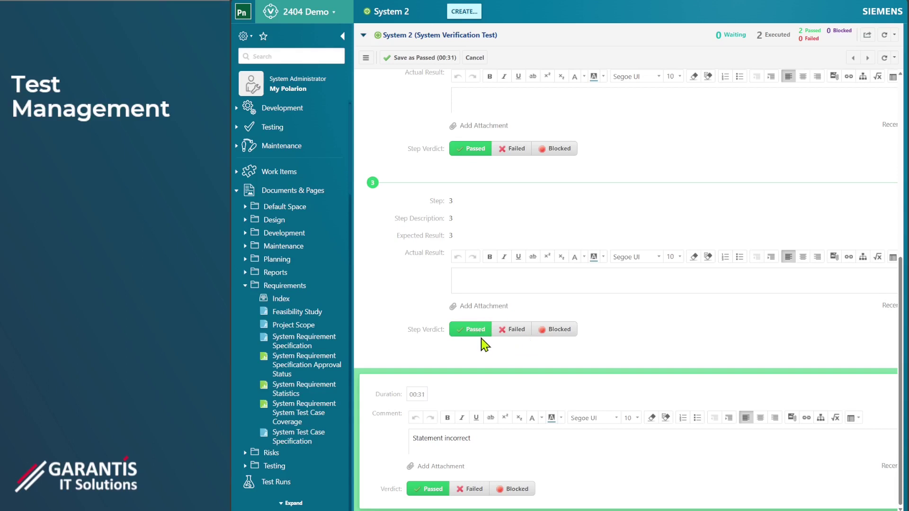
- Change the comment to 'Statement changed', then save as Passed and sign
double_click(458, 438)
type("changed")
left_click(406, 59)
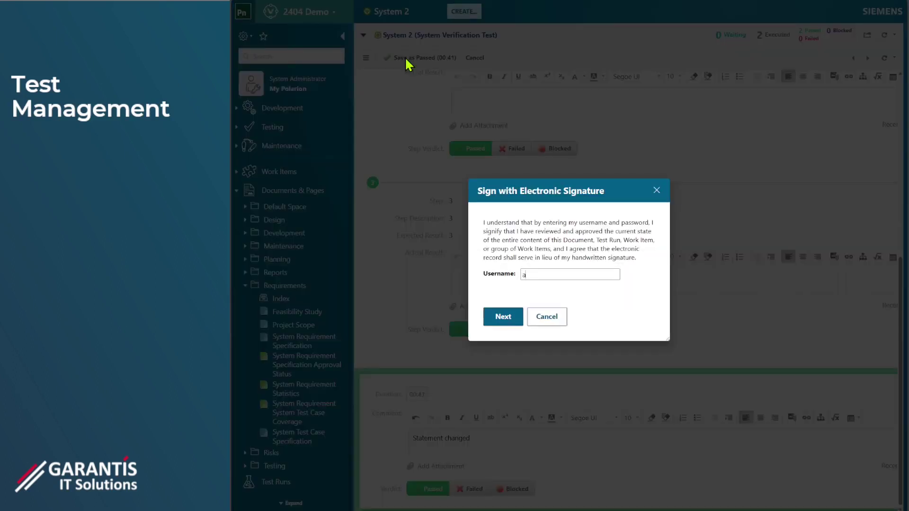
key("Return")
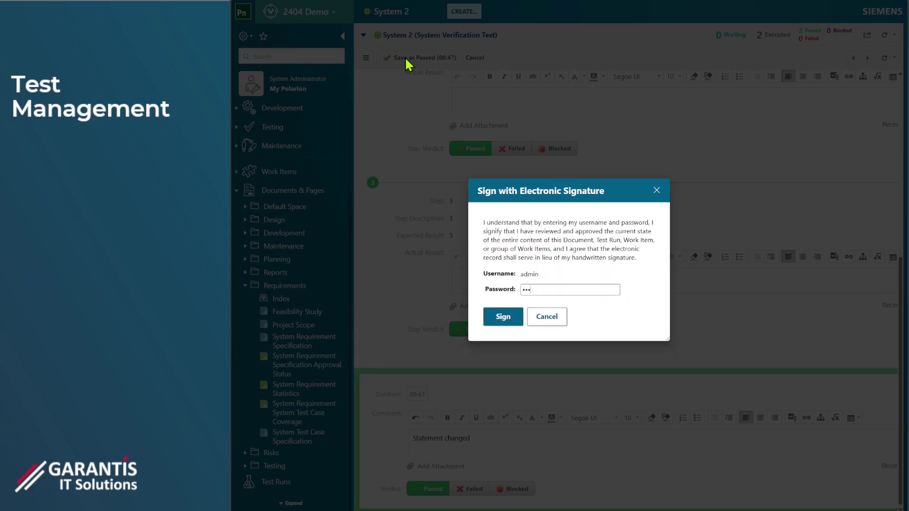
key("Return")
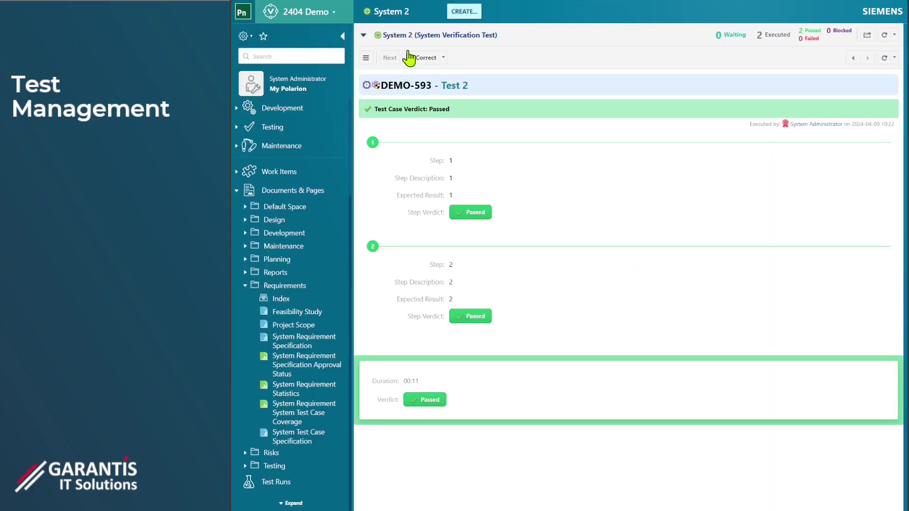
- Open System 2's test records, expand both rows, and open DEMO-594 Test 1's execution
left_click(423, 40)
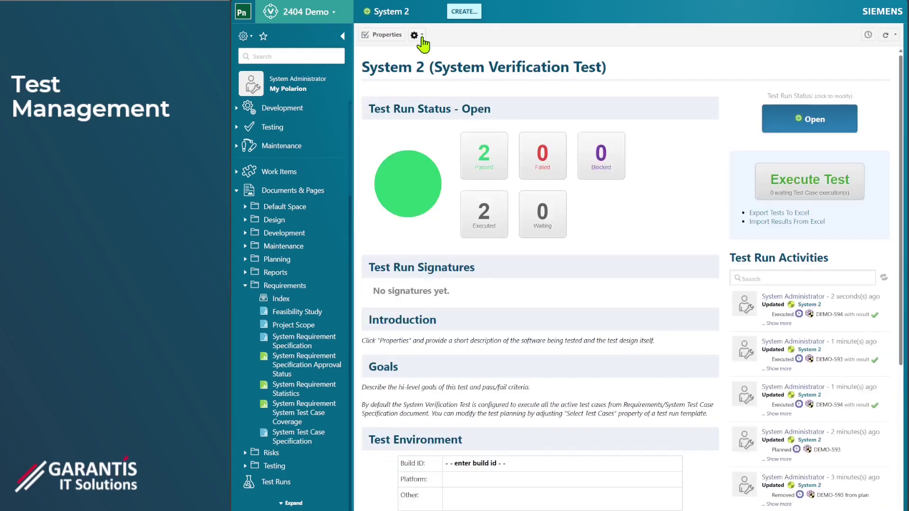
left_click(417, 36)
left_click(433, 53)
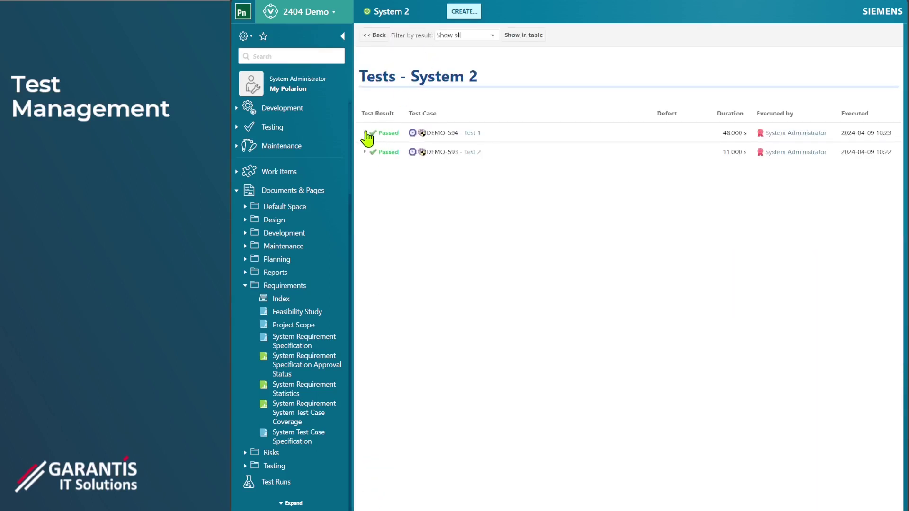
left_click(365, 133)
left_click(364, 263)
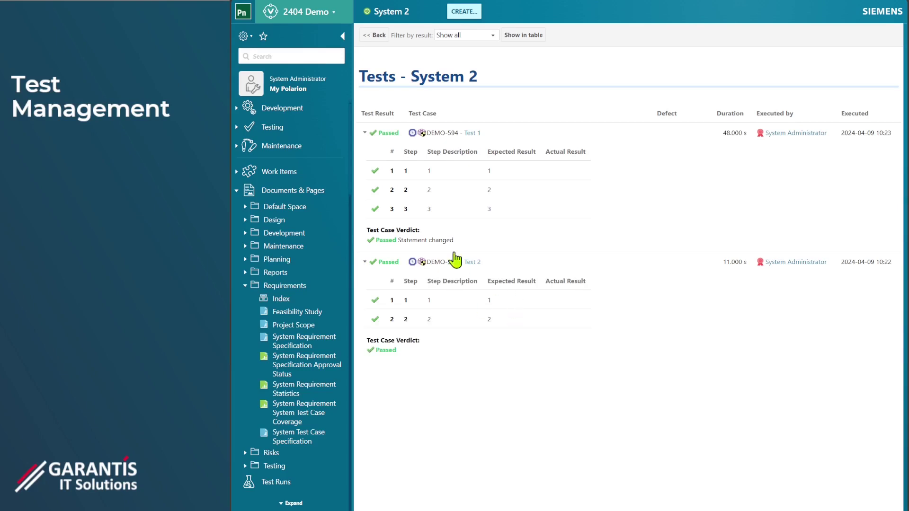
left_click(473, 135)
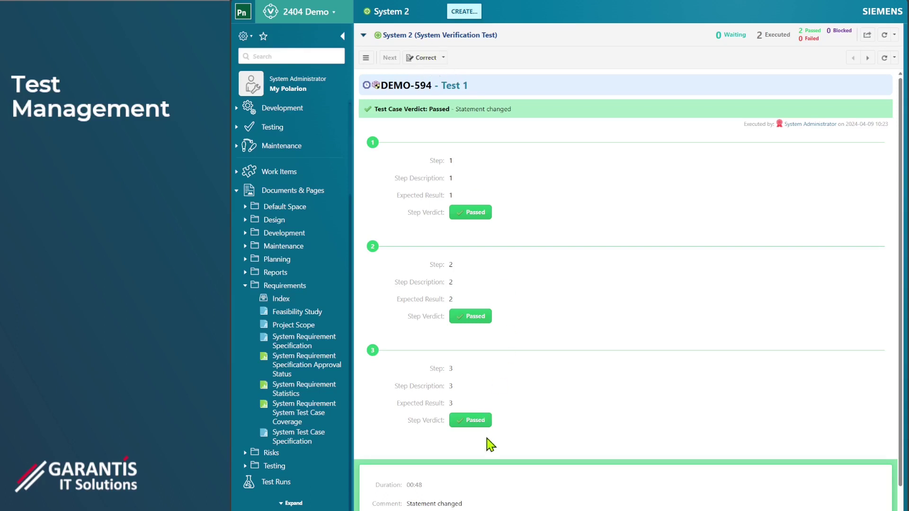
- Look at the Correct options, then delete the DEMO-594 record and return to the run overview
scroll(487, 442, "down", 1)
scroll(477, 323, "up", 1)
left_click(443, 59)
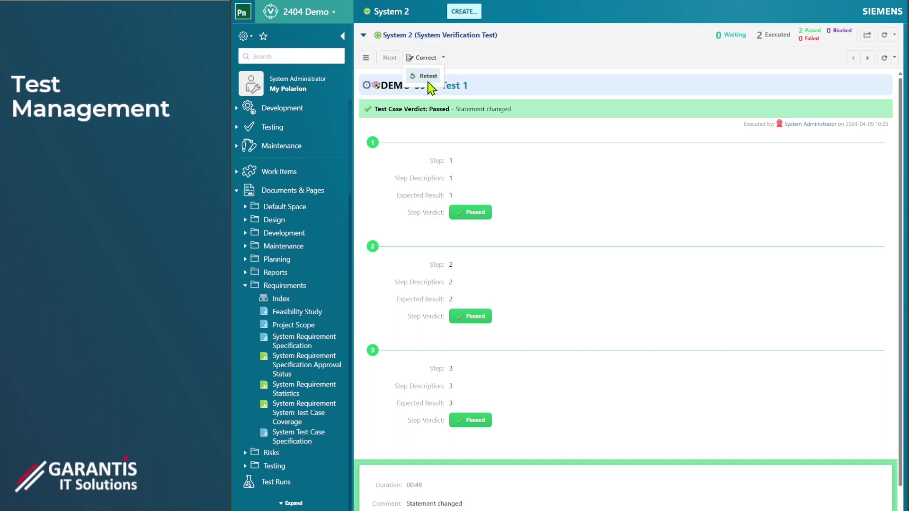
left_click(495, 60)
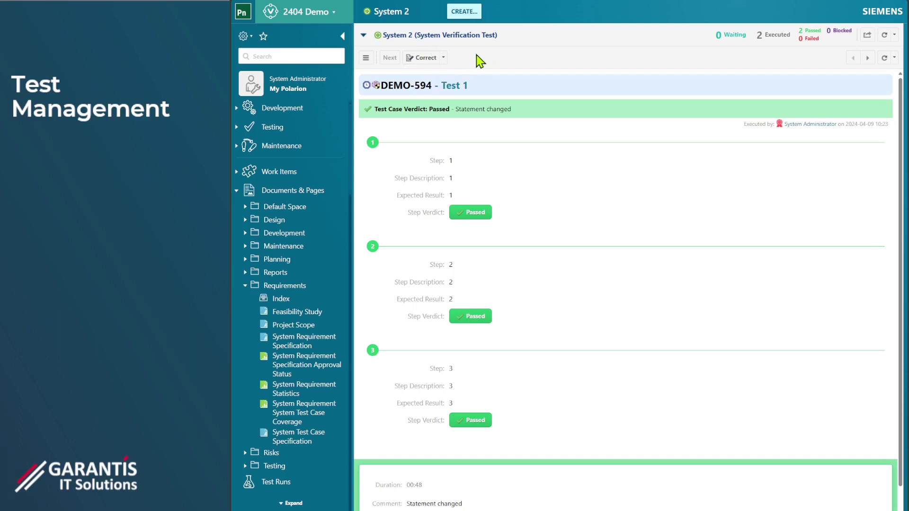
left_click(366, 59)
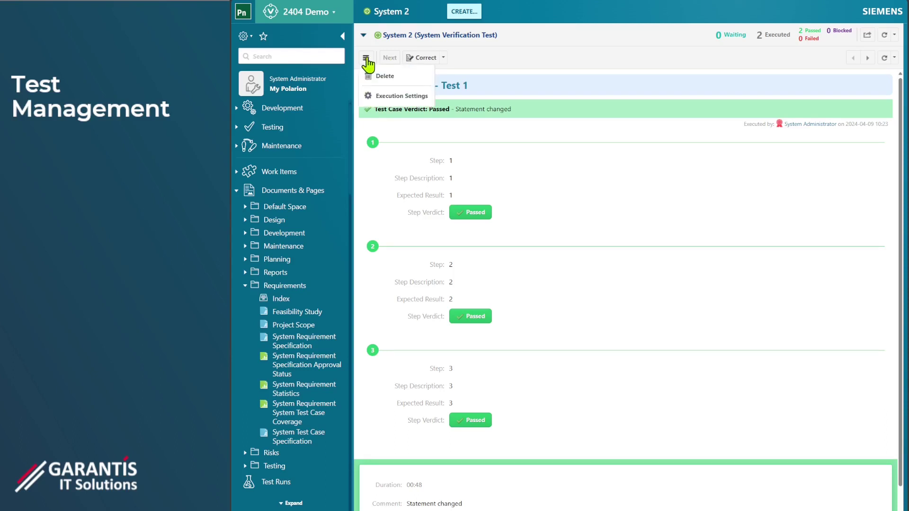
left_click(397, 78)
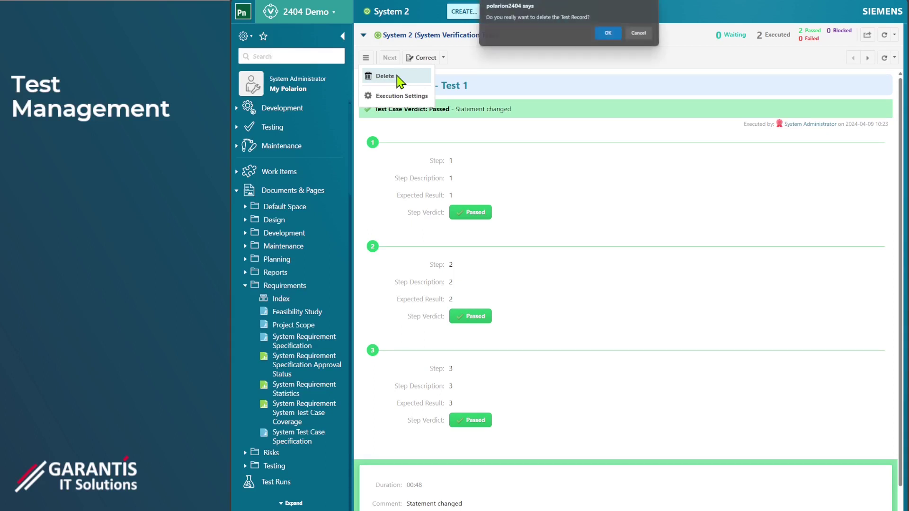
left_click(607, 35)
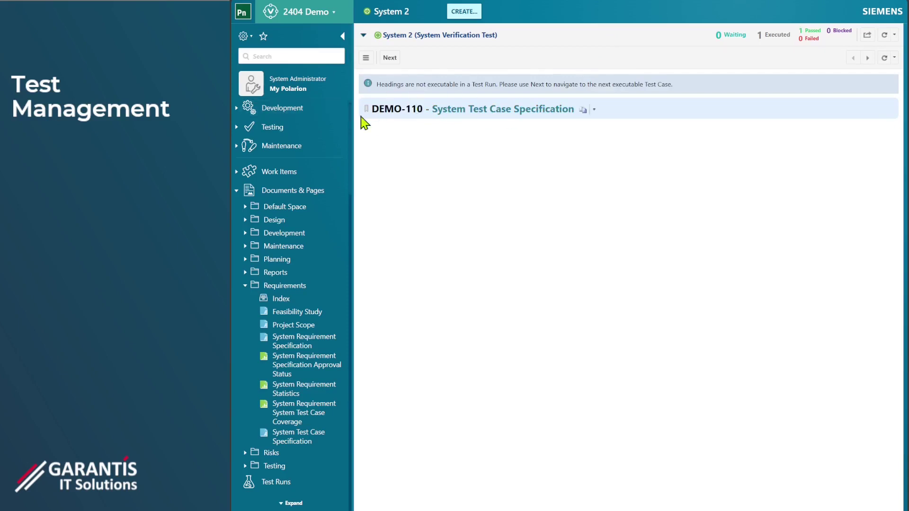
left_click(433, 35)
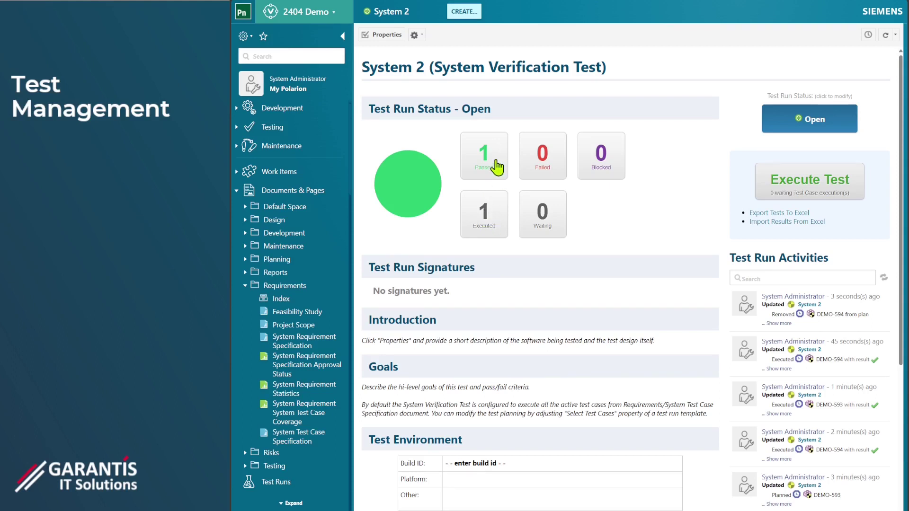
- Choose Select Test Cases from the System 2 run's actions menu
scroll(486, 258, "down", 4)
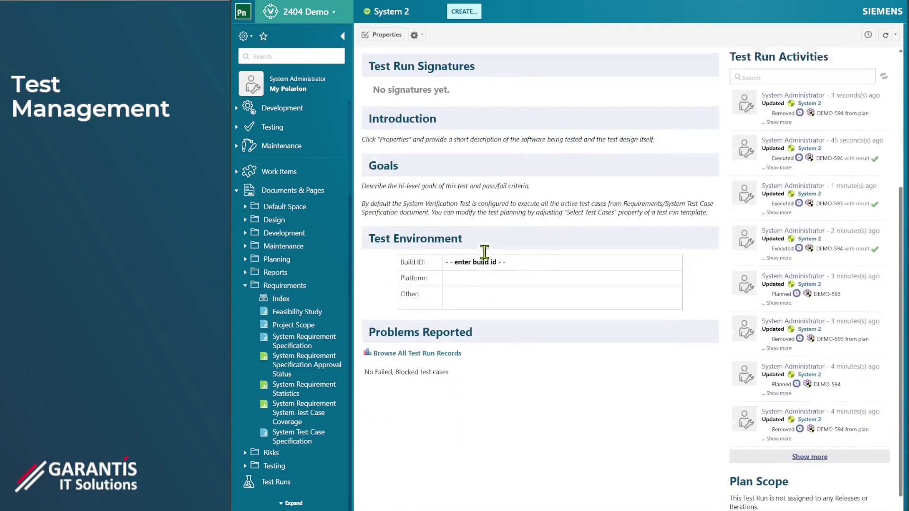
scroll(483, 254, "up", 4)
left_click(423, 35)
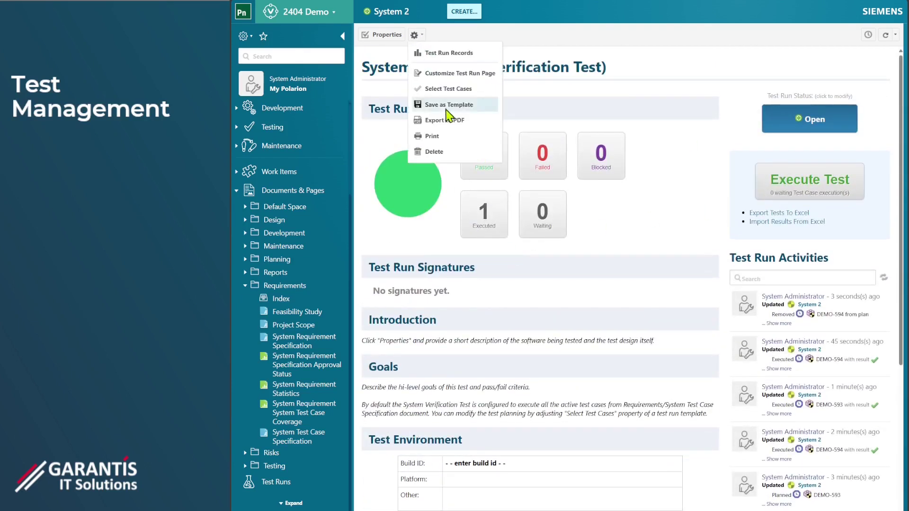
left_click(460, 89)
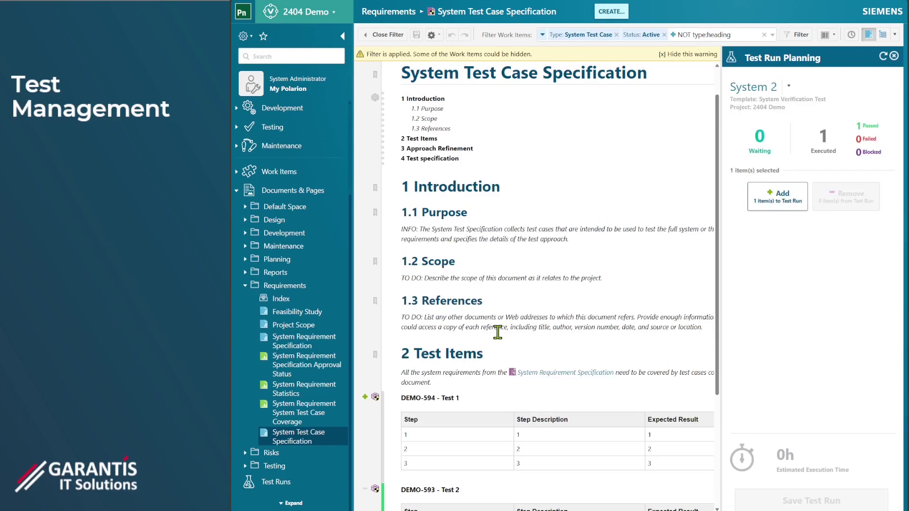
- Add DEMO-594 Test 1 back to the plan, save the test run, and close the filter
scroll(497, 332, "down", 3)
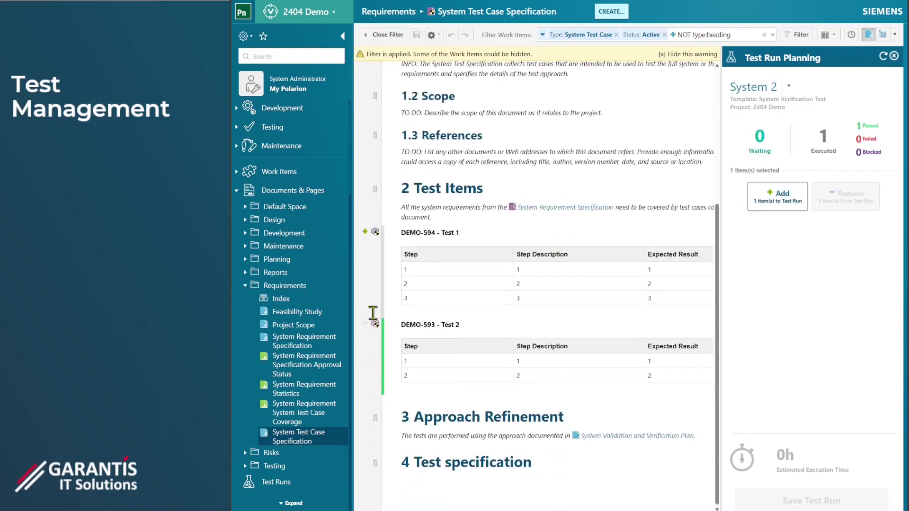
left_click(365, 233)
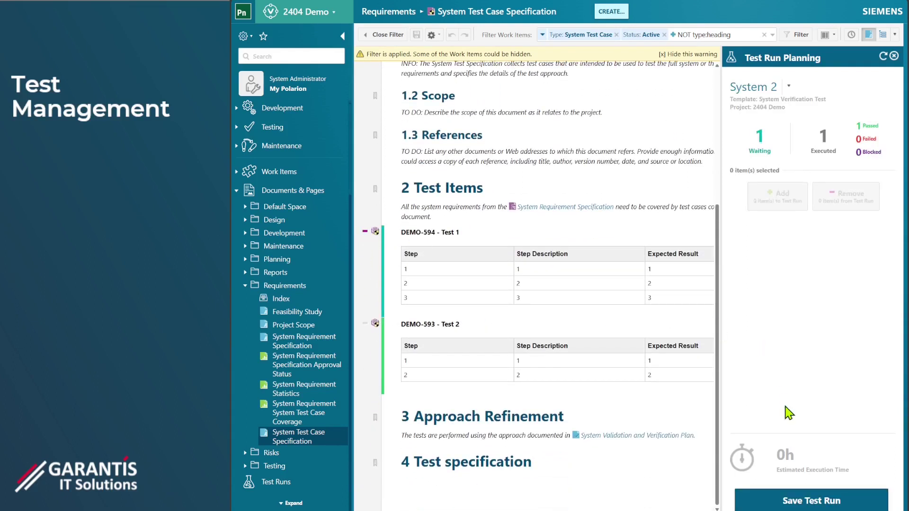
left_click(805, 503)
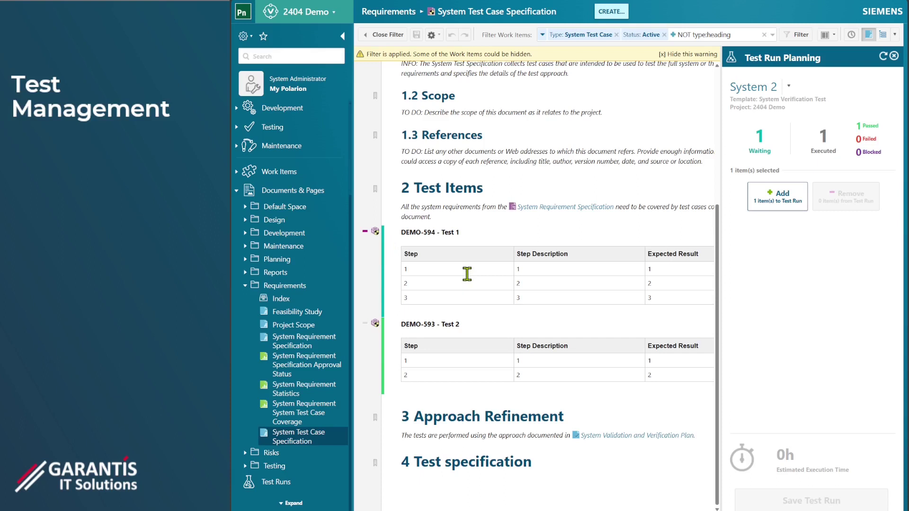
left_click(388, 36)
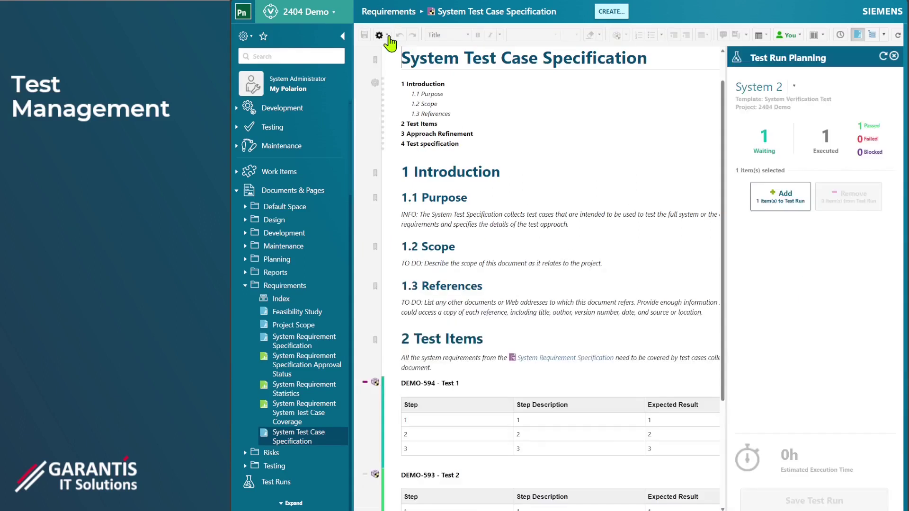
left_click(297, 482)
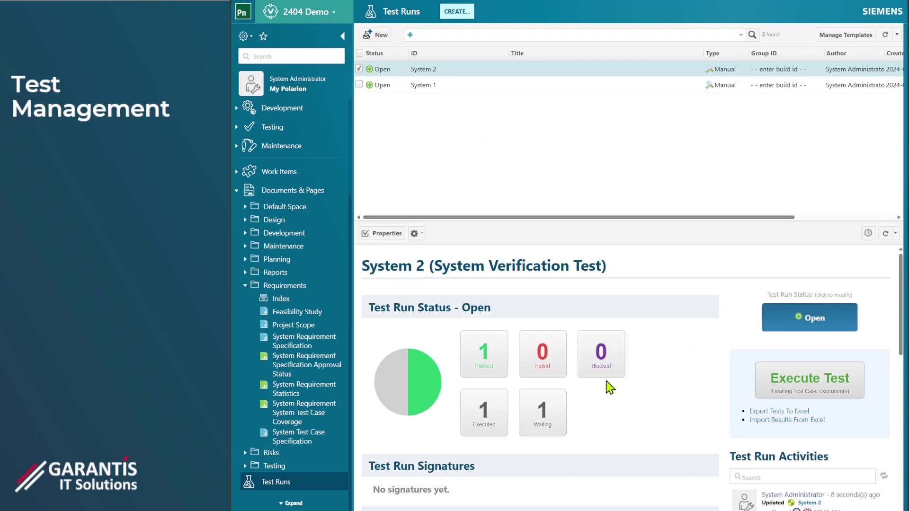
- Open Test Run Records from the System 2 actions menu, showing only DEMO-593 Test 2
scroll(608, 386, "down", 1)
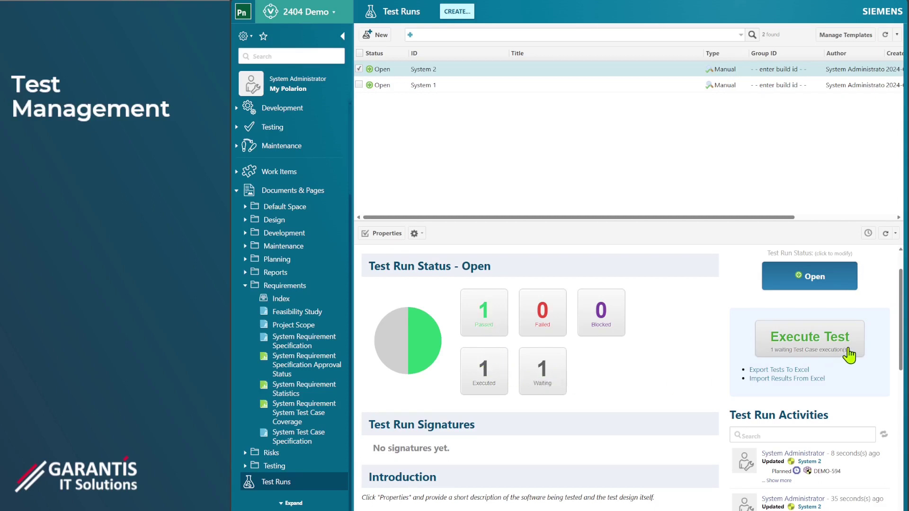
scroll(676, 414, "down", 5)
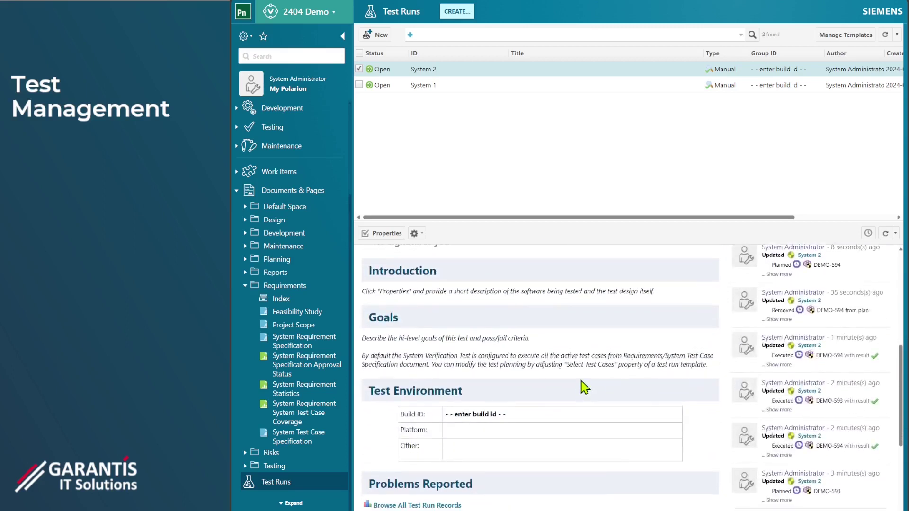
scroll(585, 387, "up", 5)
left_click(415, 233)
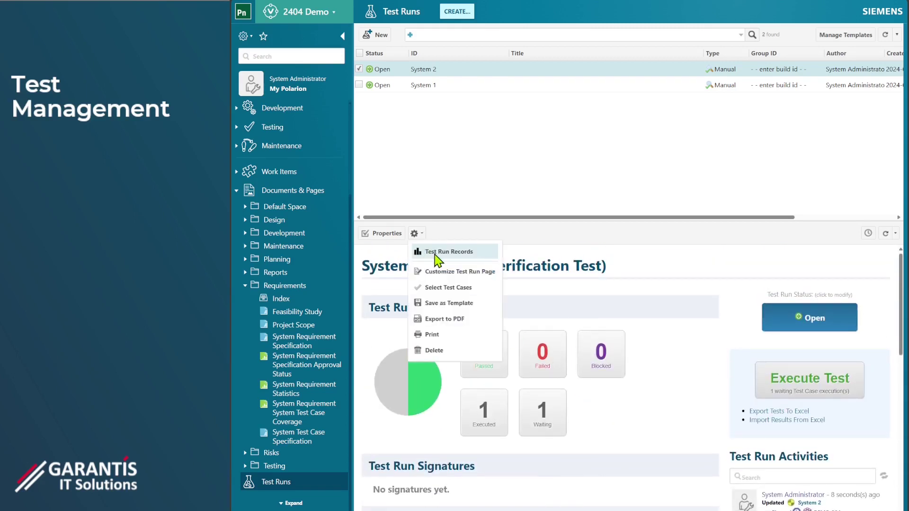
left_click(435, 255)
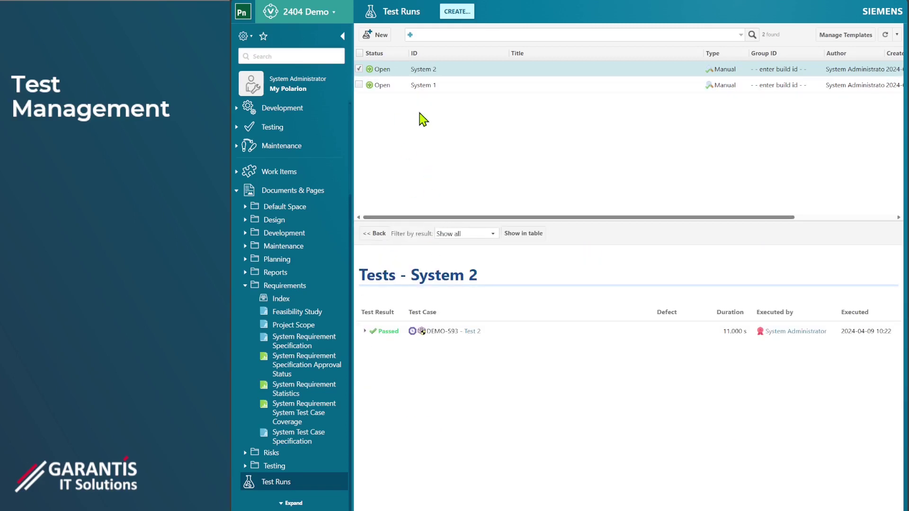
- Open DEMO-593 Test 2's execution result, check its actions, and return to the System 2 overview
left_click(472, 331)
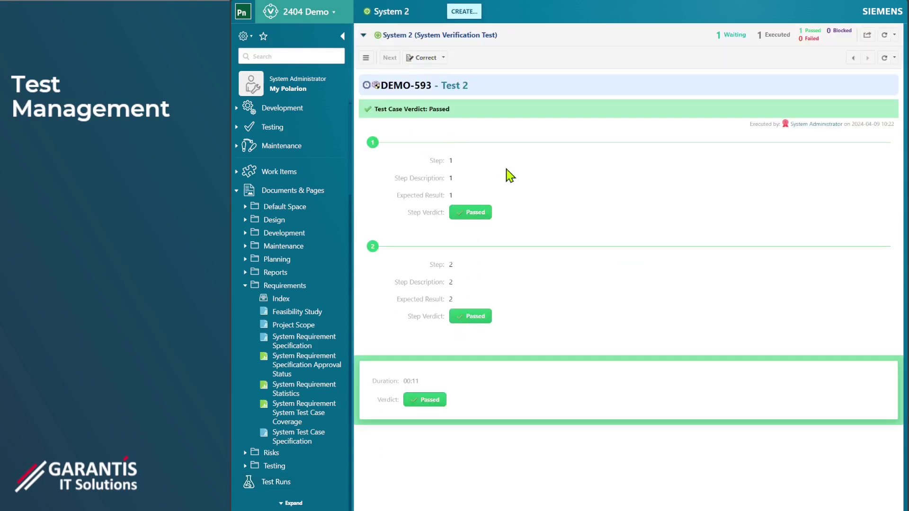
left_click(366, 59)
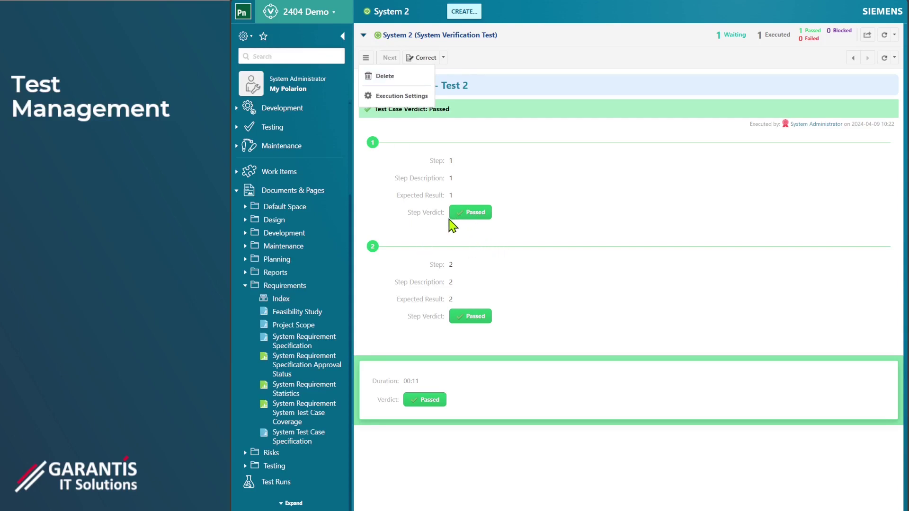
left_click(396, 35)
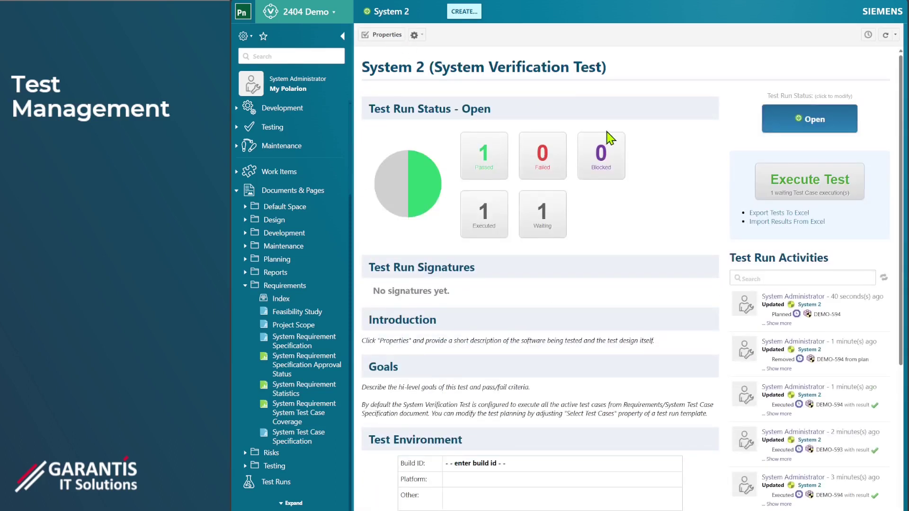
left_click(415, 35)
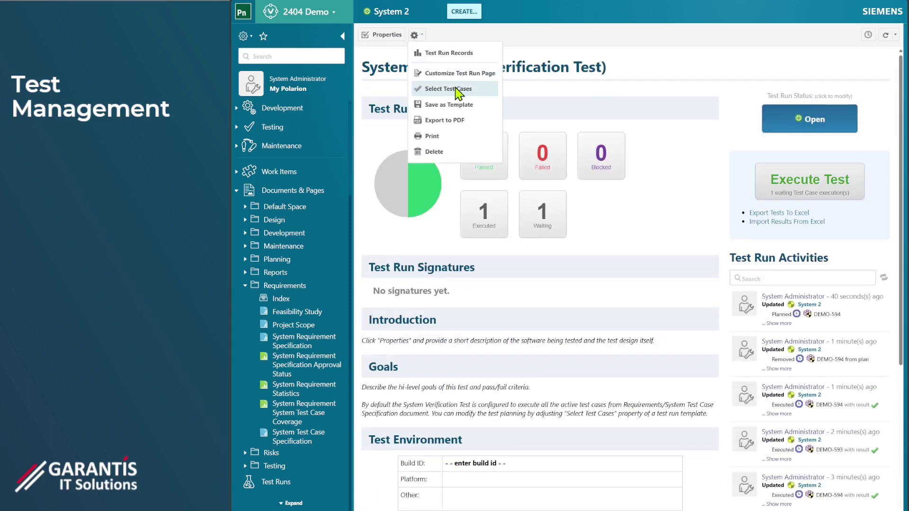
left_click(455, 90)
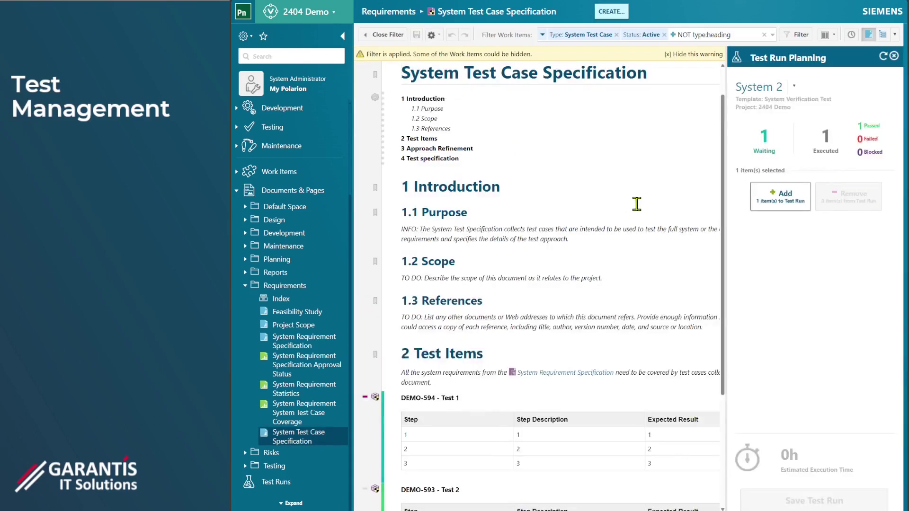
left_click(795, 93)
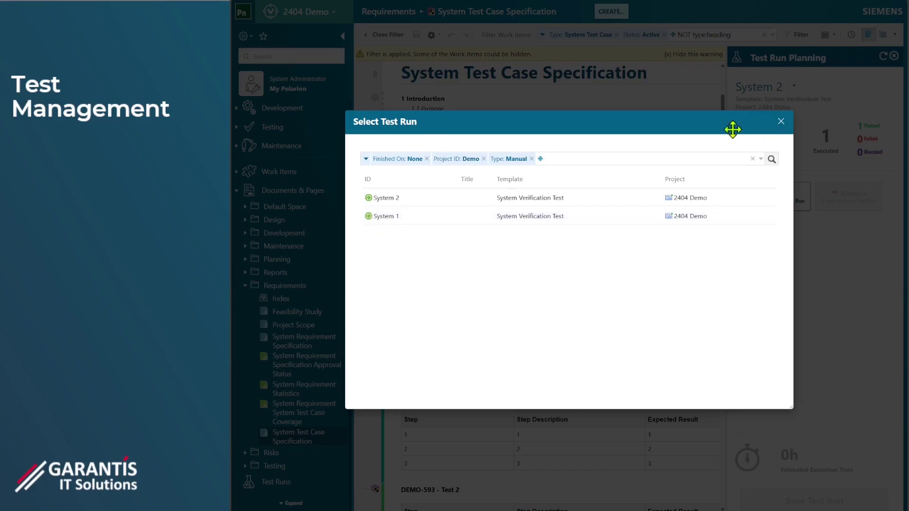
left_click(393, 220)
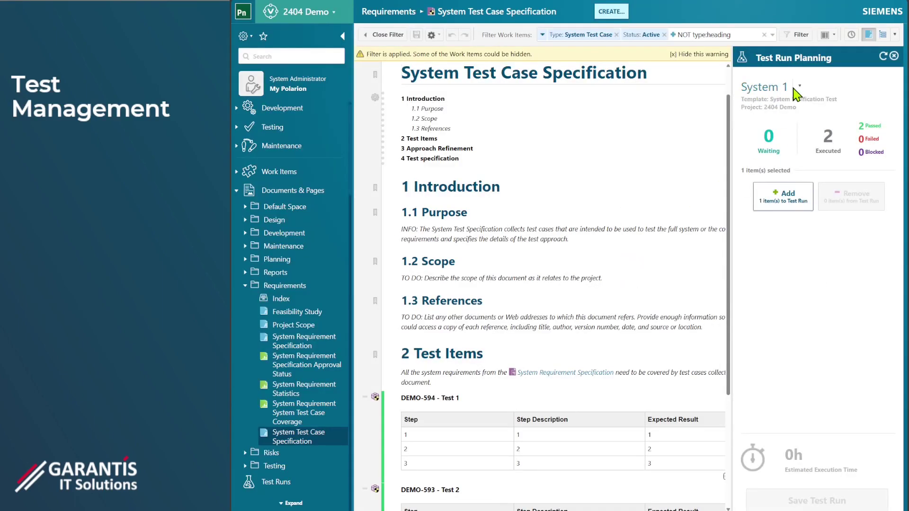
scroll(488, 341, "down", 3)
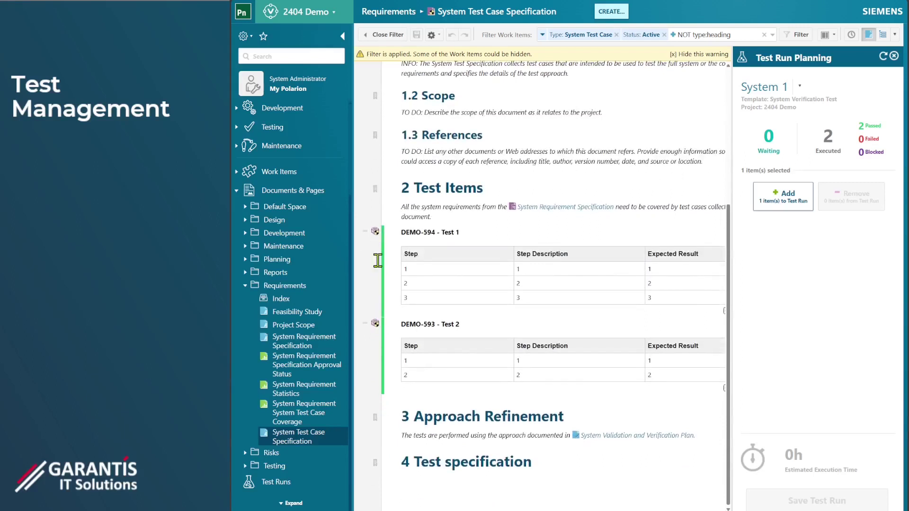
left_click(799, 86)
left_click(391, 204)
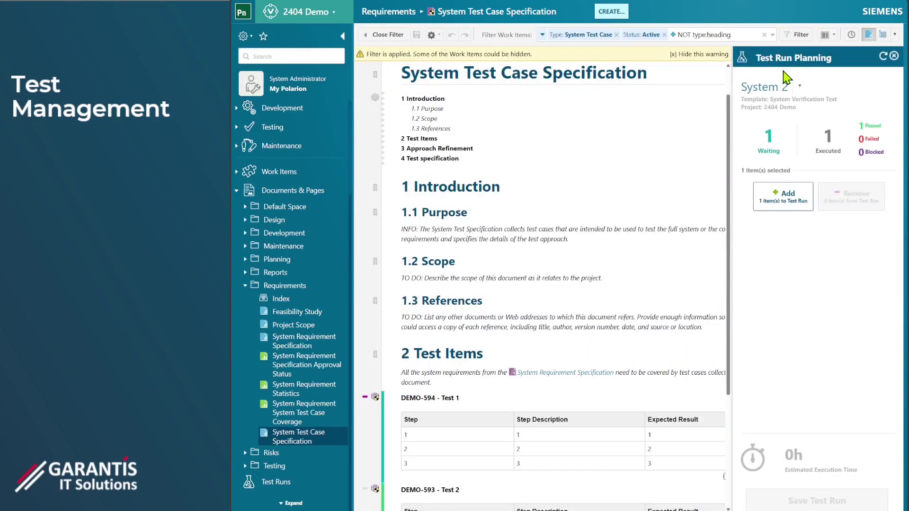
scroll(521, 283, "down", 3)
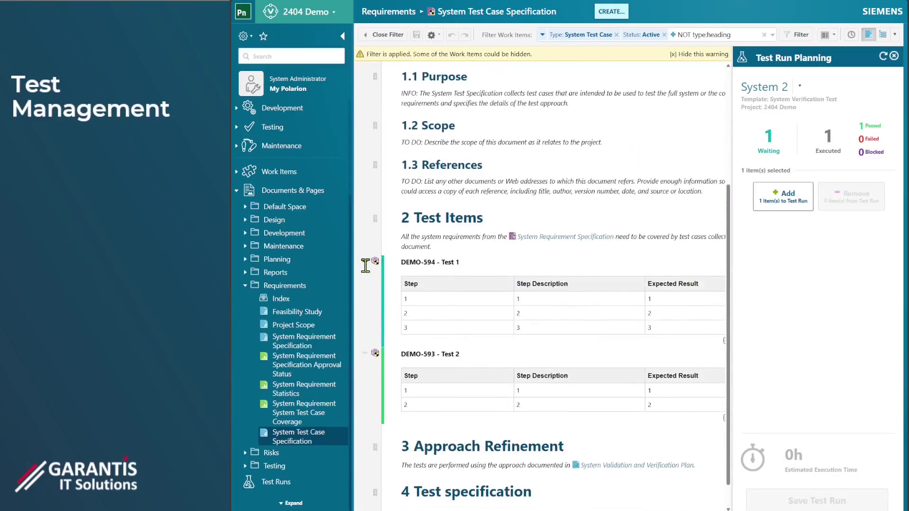
left_click(365, 261)
left_click(805, 498)
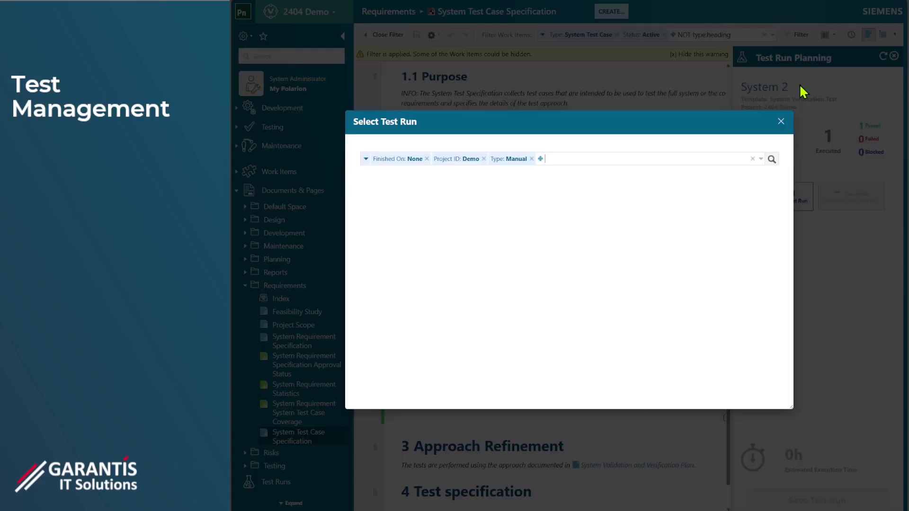
left_click(800, 87)
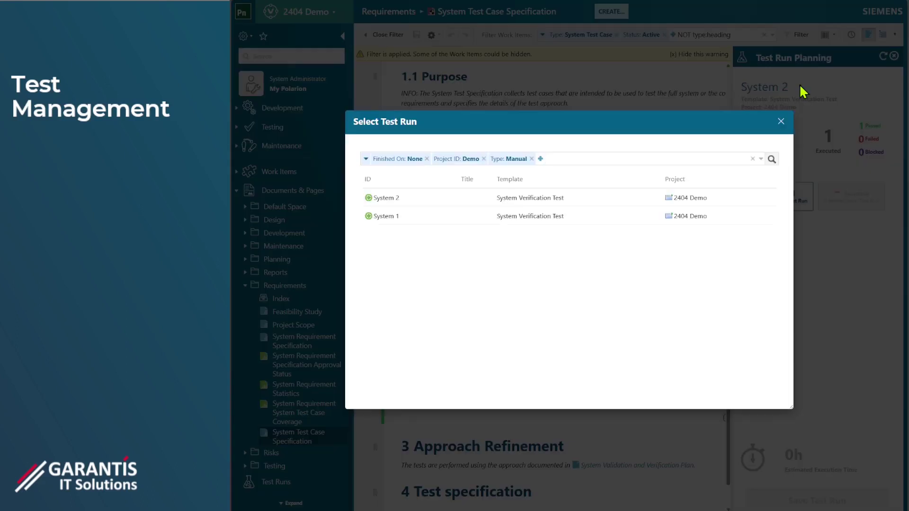
left_click(781, 122)
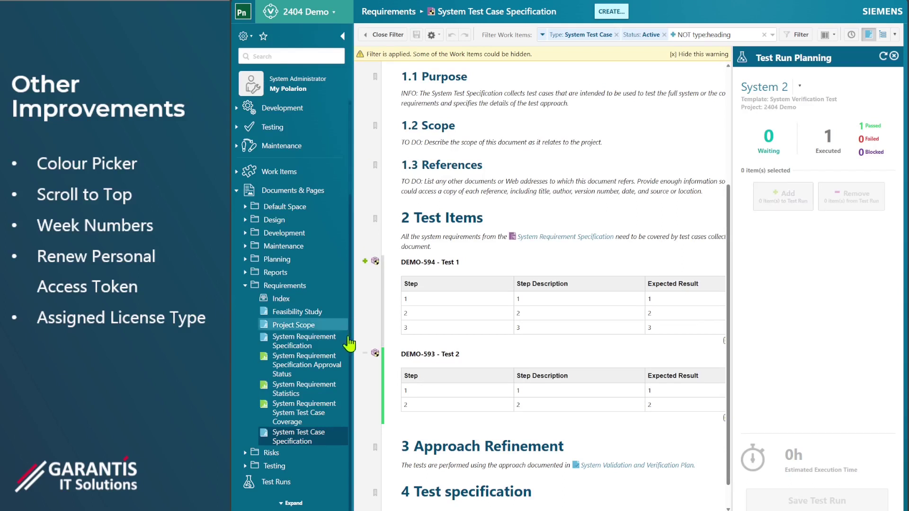
- Open the Master Document from Default Space, clear its work item filter, and select the Table of Contents heading
left_click(245, 206)
left_click(290, 259)
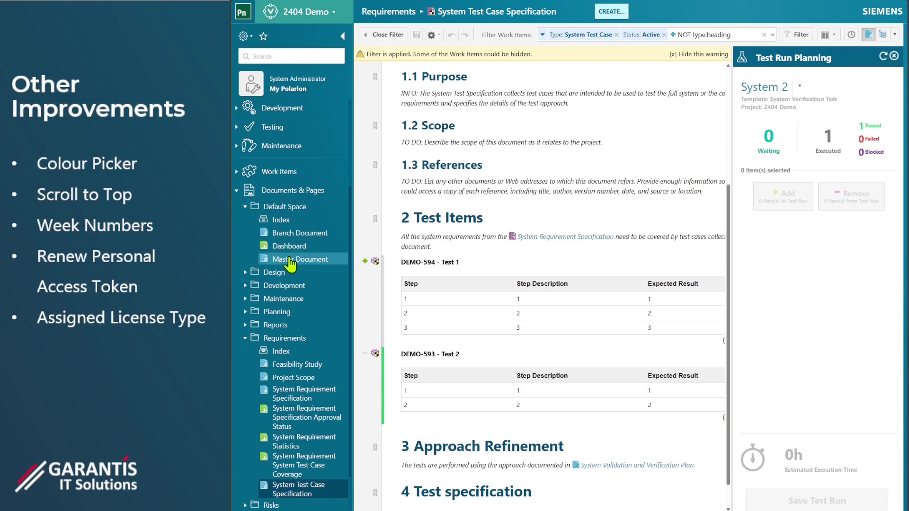
scroll(493, 300, "down", 5)
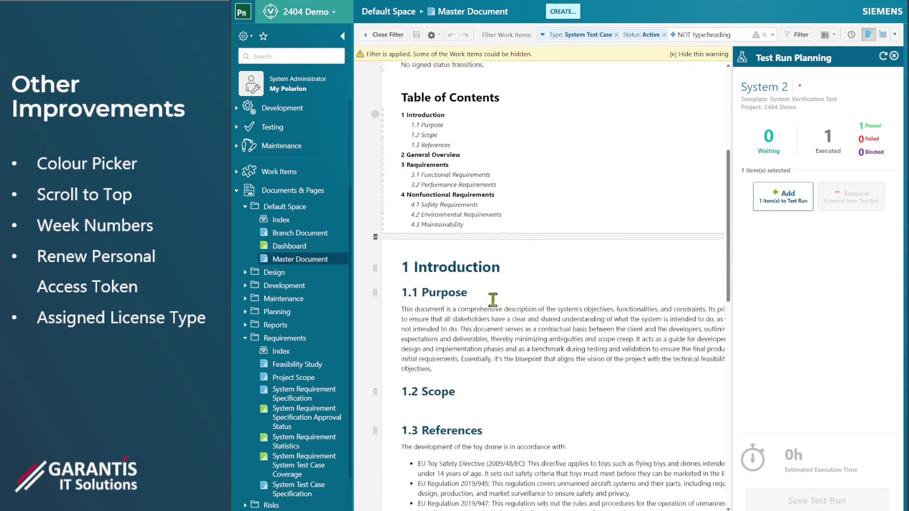
scroll(479, 330, "up", 4)
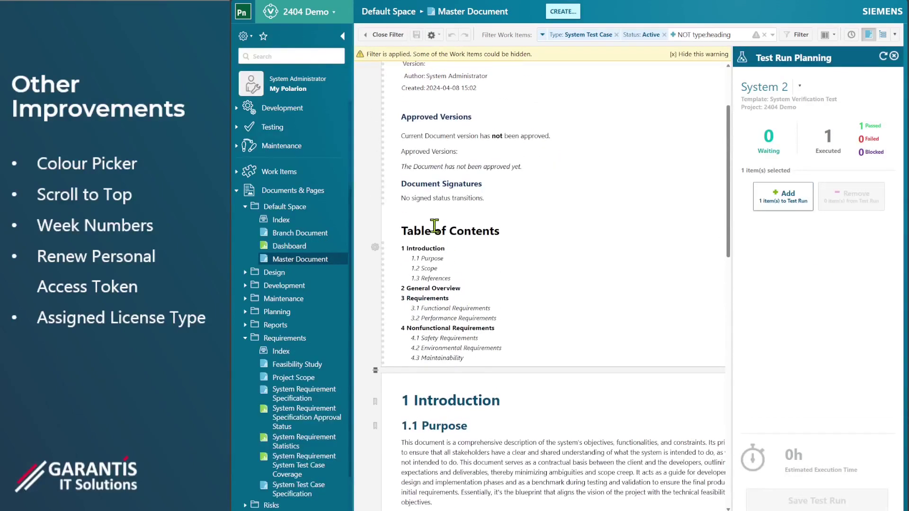
left_click_drag(403, 231, 507, 239)
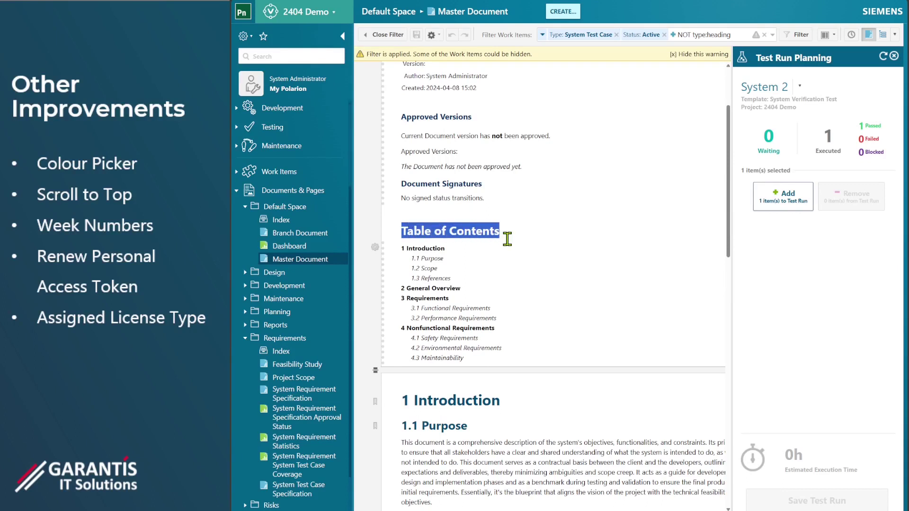
left_click(378, 35)
left_click_drag(403, 284, 500, 284)
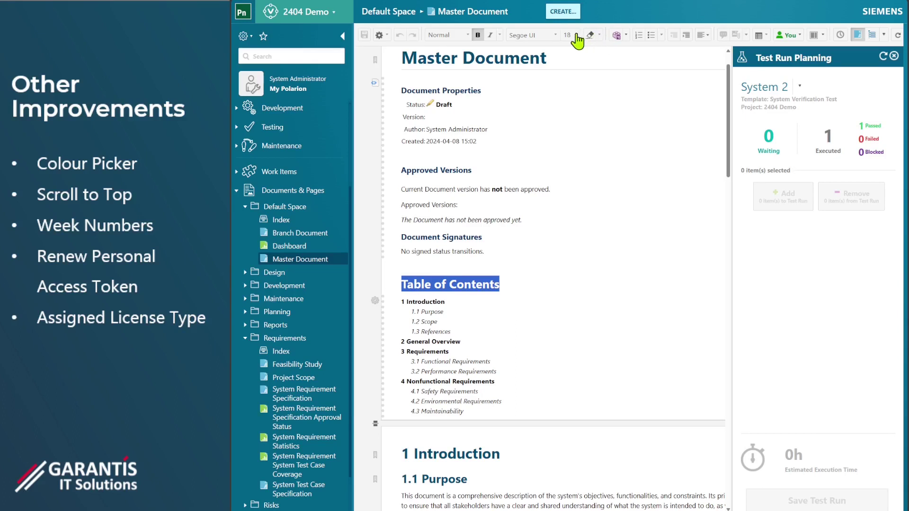
- Apply the recently used font colour to the Table of Contents heading
left_click(499, 34)
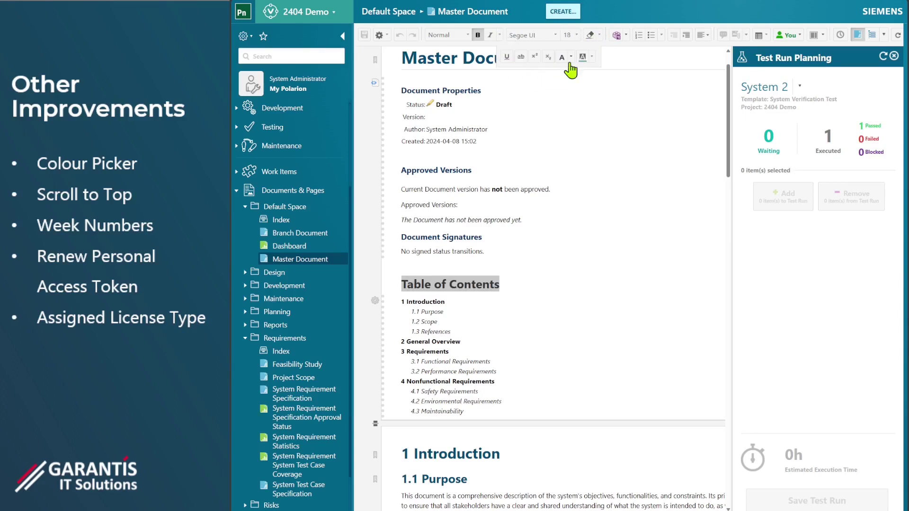
left_click(570, 58)
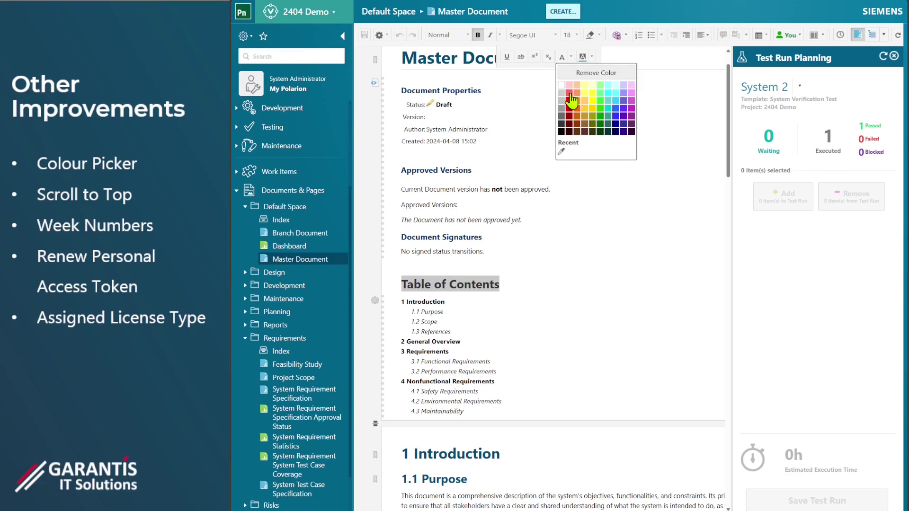
left_click(562, 152)
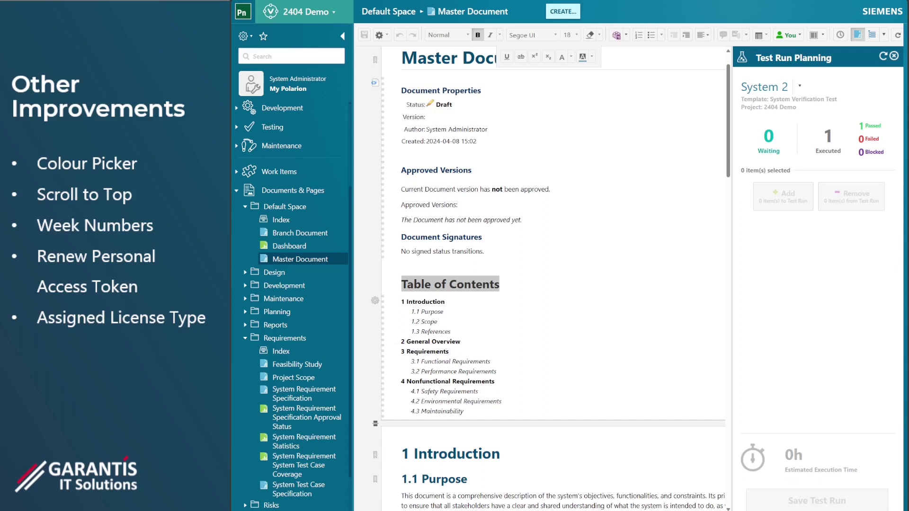
left_click(547, 317)
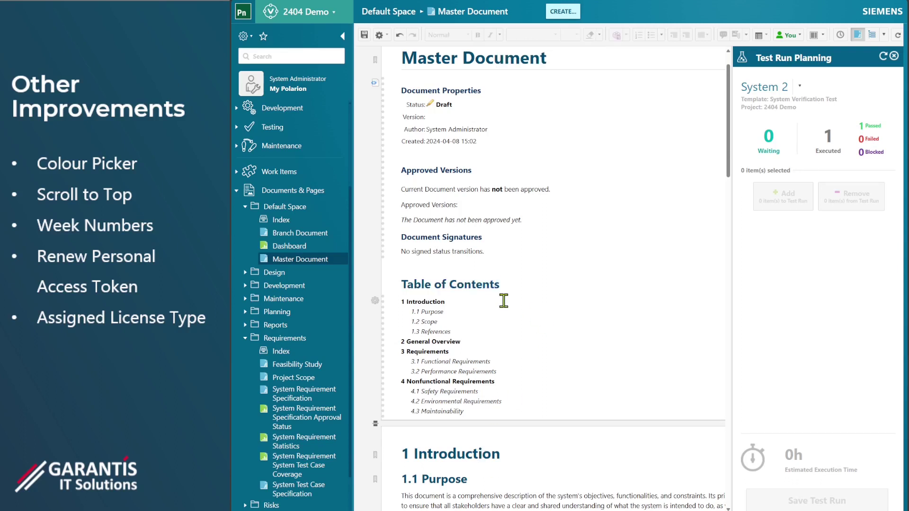
- Reselect the heading and review the font colour palette, then dismiss it without changes
left_click_drag(507, 284, 405, 283)
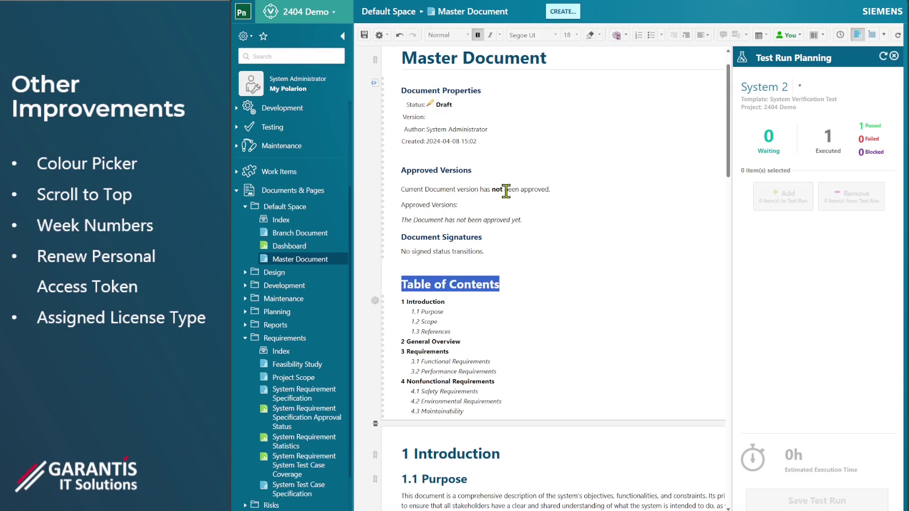
left_click(499, 35)
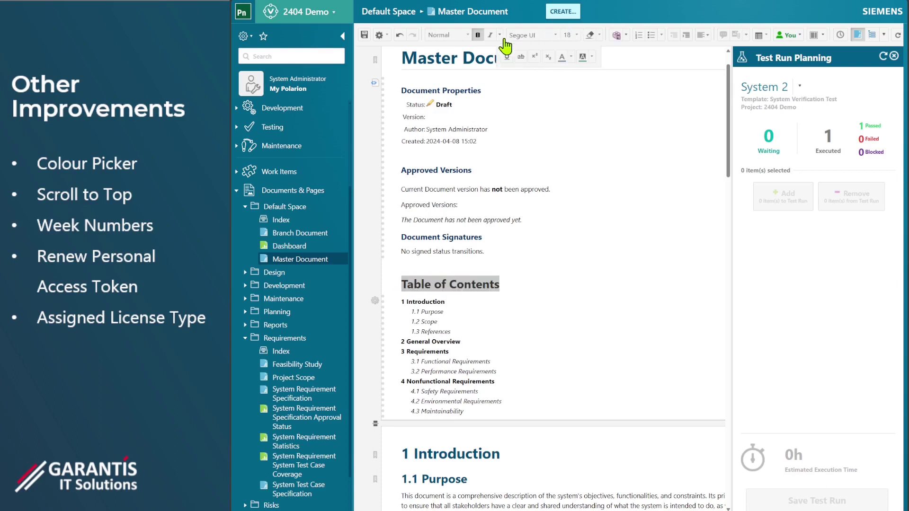
left_click(570, 58)
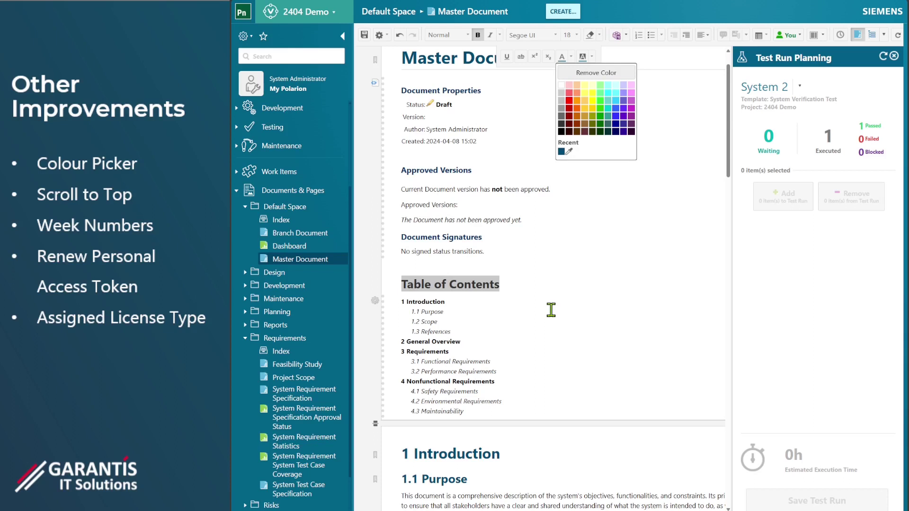
left_click(518, 334)
scroll(517, 335, "down", 15)
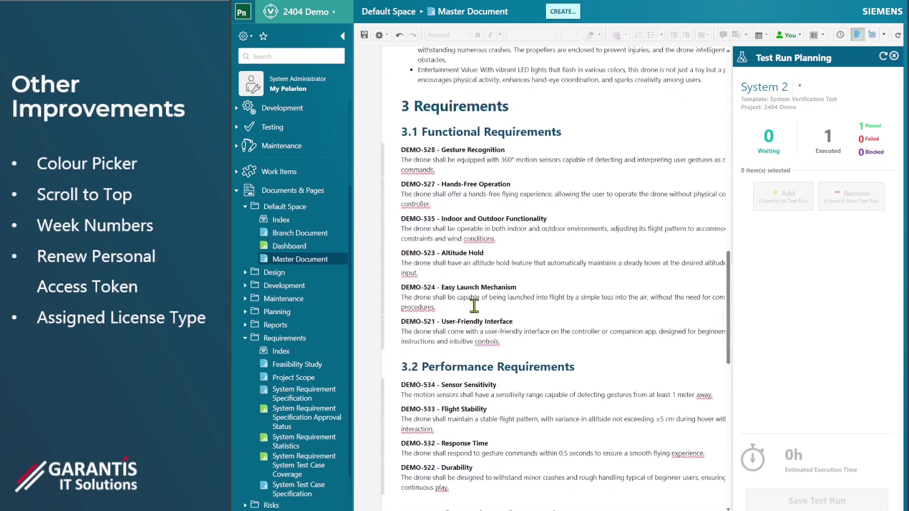
- Open DEMO-528 Gesture Recognition, then go to Work Items and show DEMO-624 Modularity's details
left_click(392, 172)
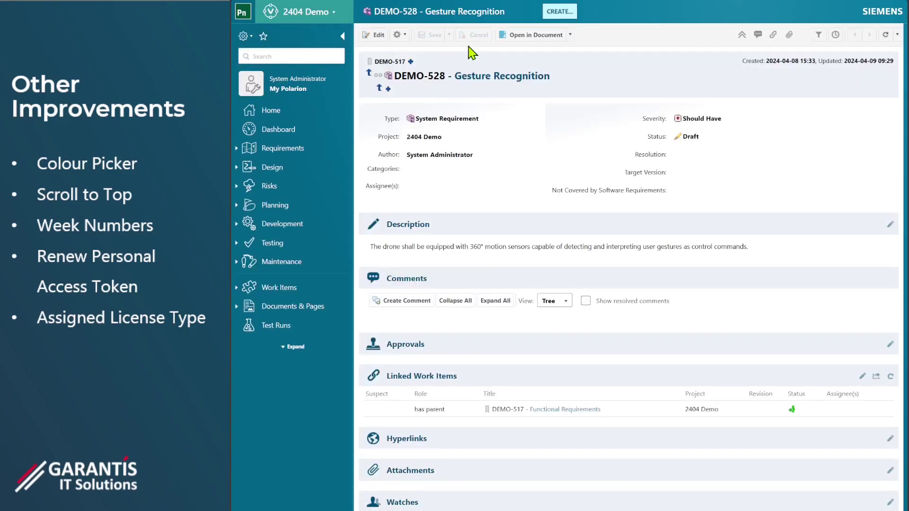
left_click(279, 289)
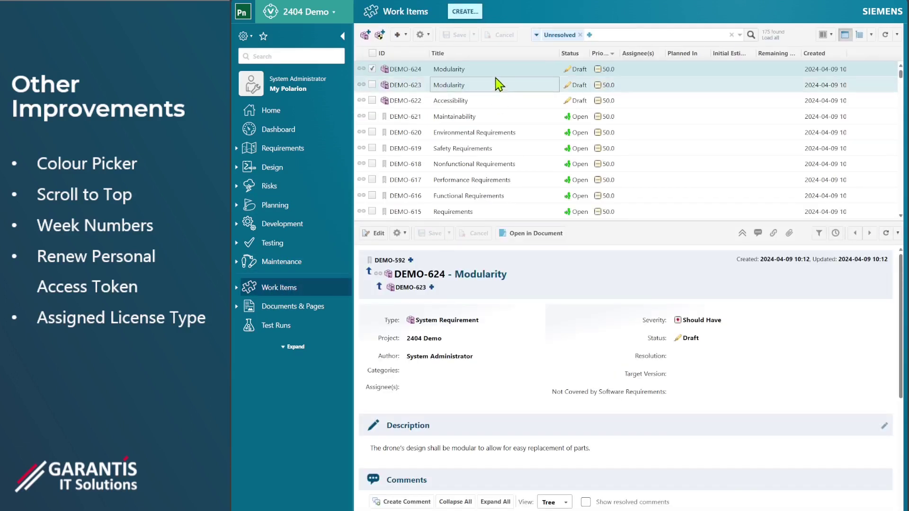
left_click(491, 75)
left_click(492, 75)
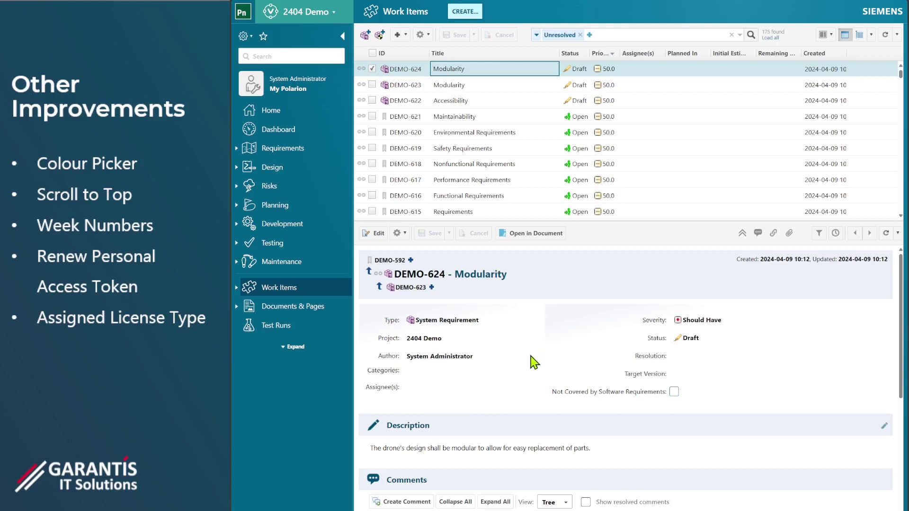
scroll(531, 360, "down", 4)
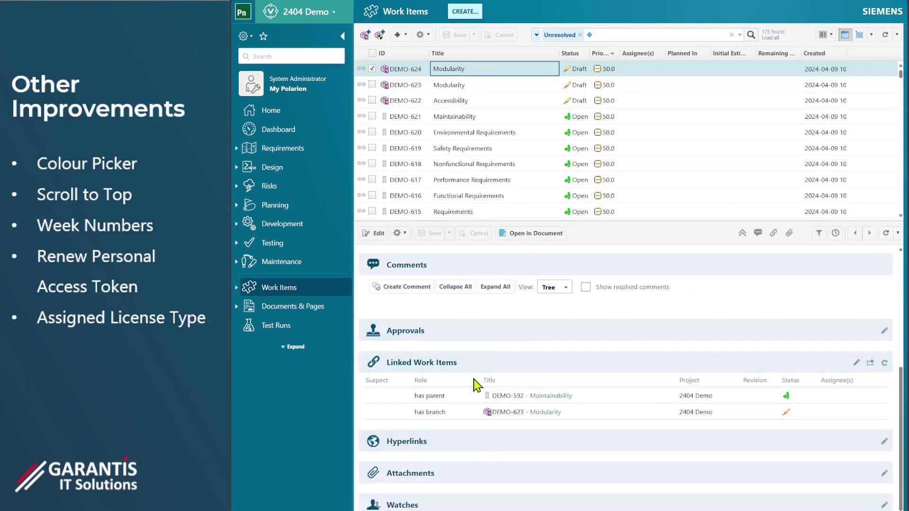
- Scroll through DEMO-624 Modularity's details and jump back to its header, showing Draft status and Should Have severity
left_click(742, 234)
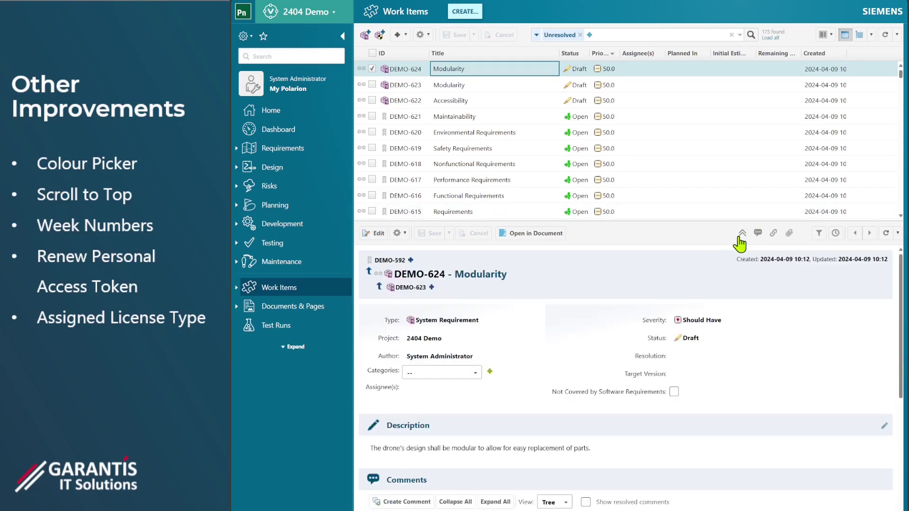
scroll(682, 416, "down", 5)
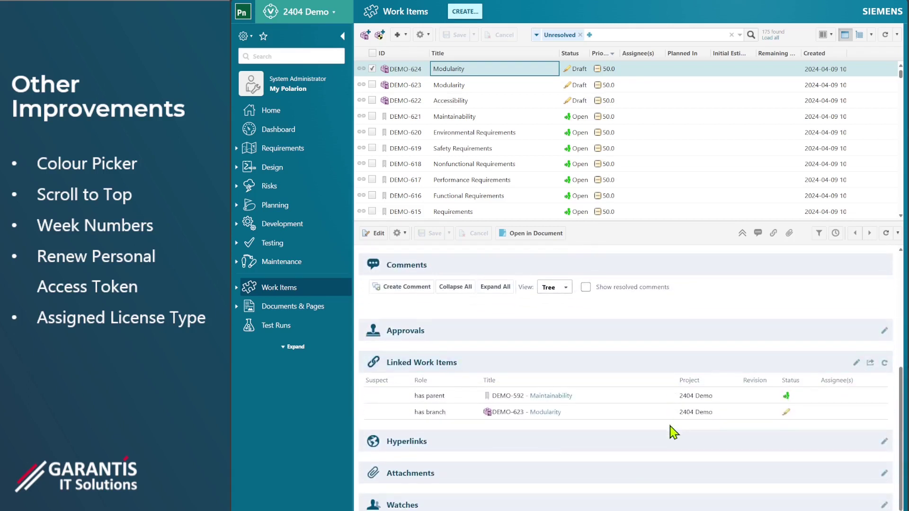
scroll(669, 430, "up", 5)
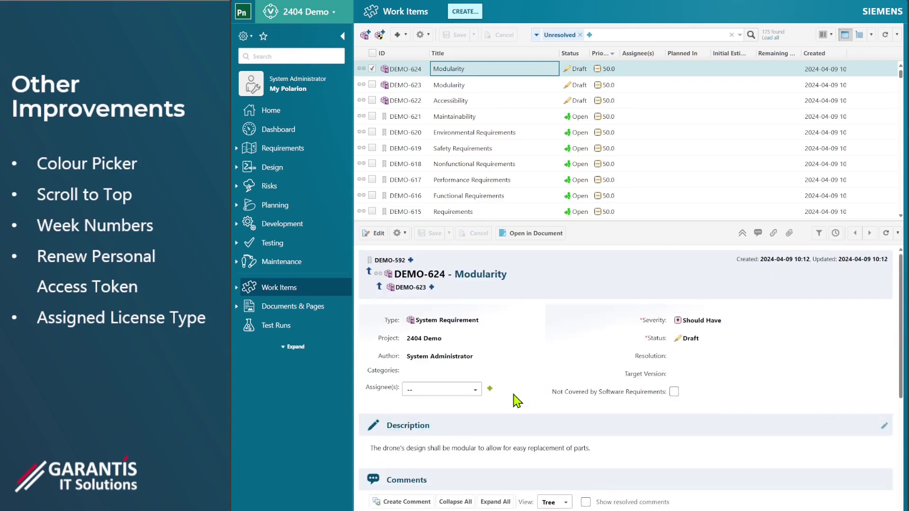
scroll(512, 400, "down", 3)
scroll(449, 464, "down", 2)
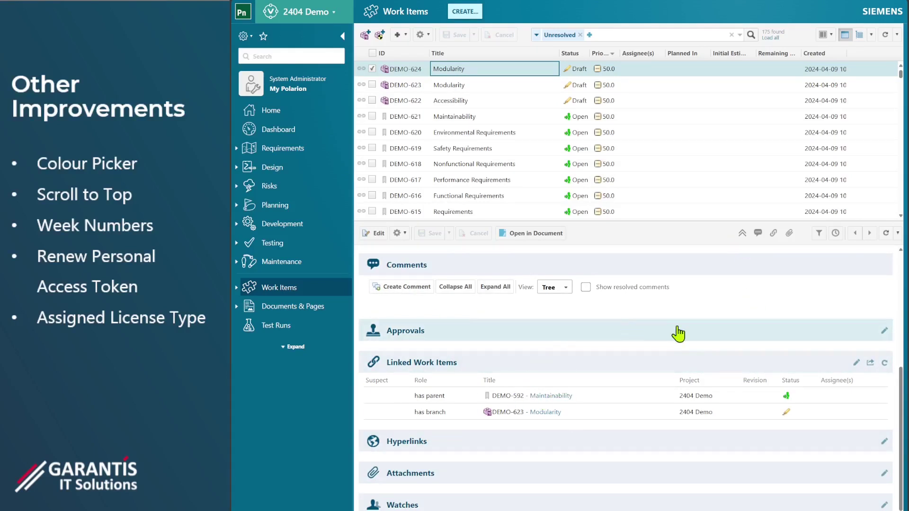
left_click(743, 233)
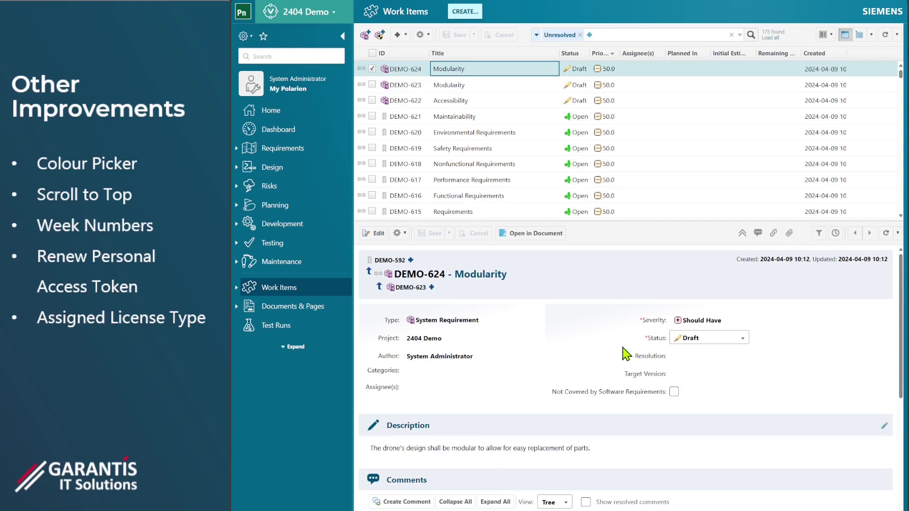
mouse_move(506, 283)
- Add a Created date criterion, found by searching 'cre', beside the Unresolved query chip
left_click(590, 35)
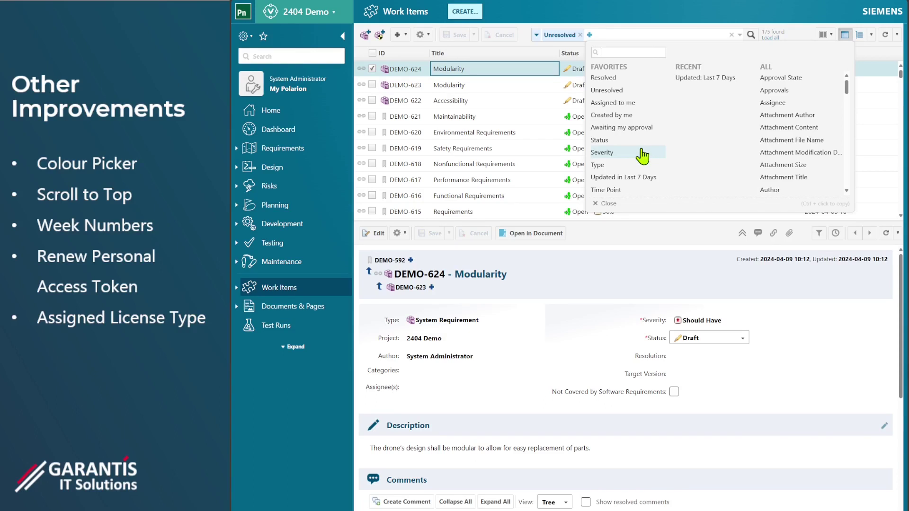
type("cre")
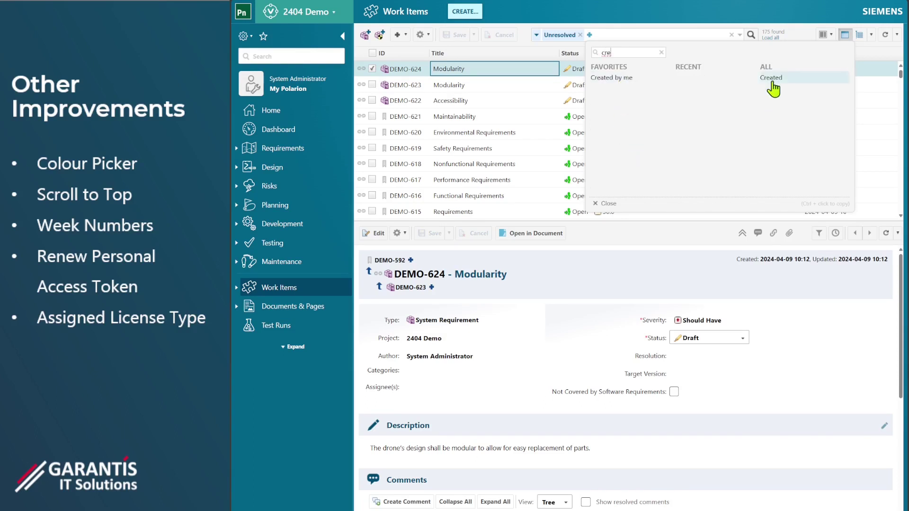
left_click(772, 81)
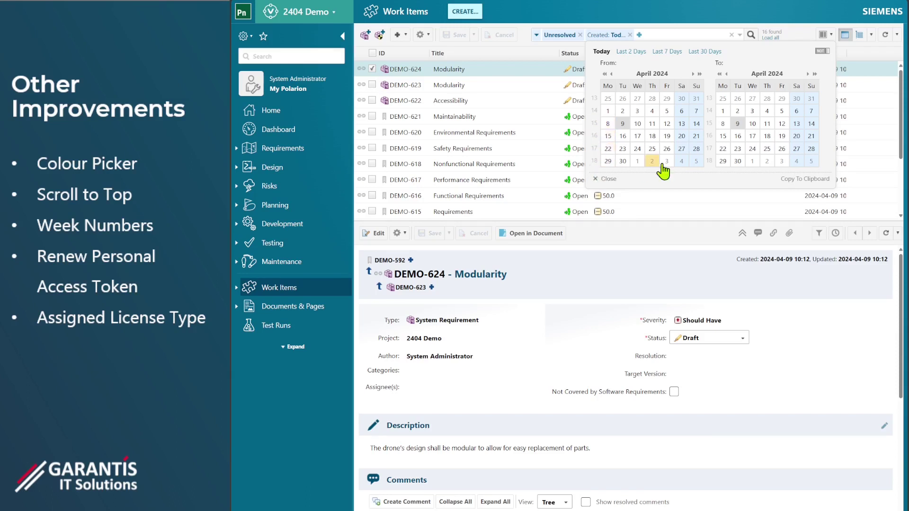
- Browse forward four months and then back in the Created filter's From calendar
left_click(693, 74)
left_click(693, 74)
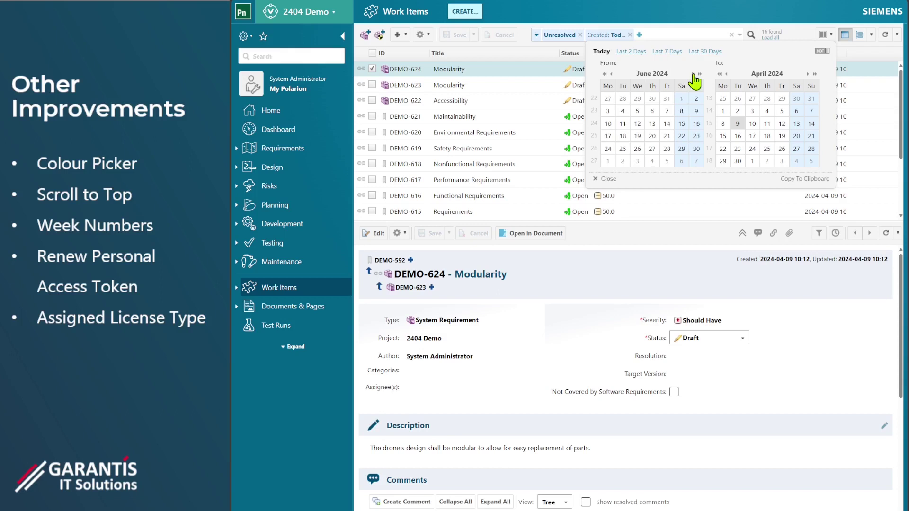
left_click(692, 74)
left_click(693, 74)
left_click(612, 74)
left_click(611, 74)
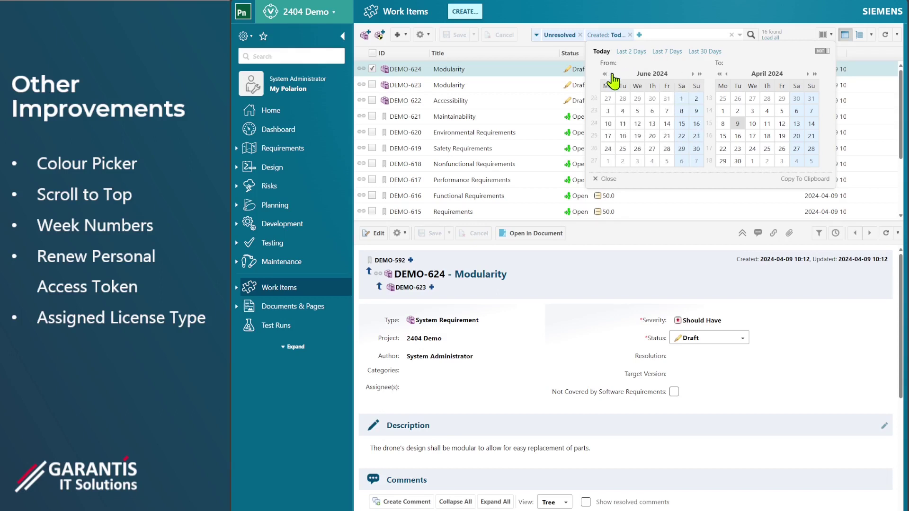
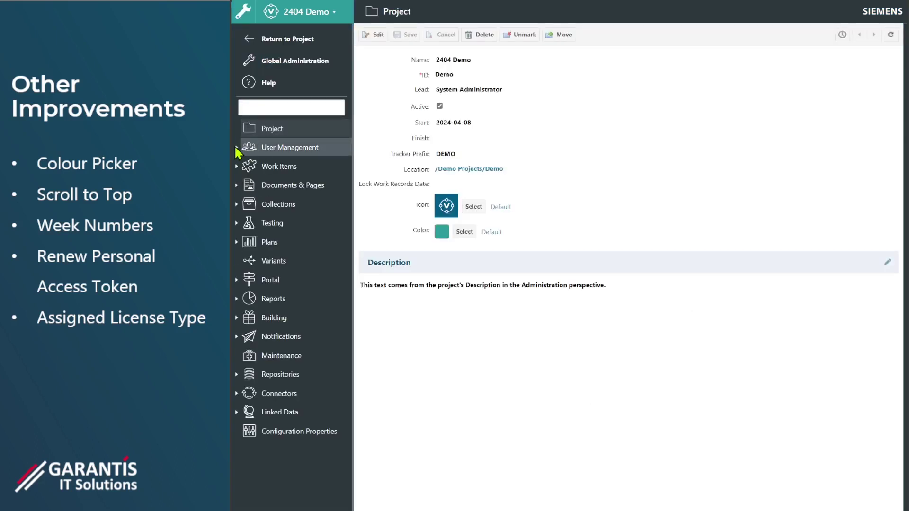
- Go to User Management > Users and open the admin's Personal Access Token page
left_click(237, 148)
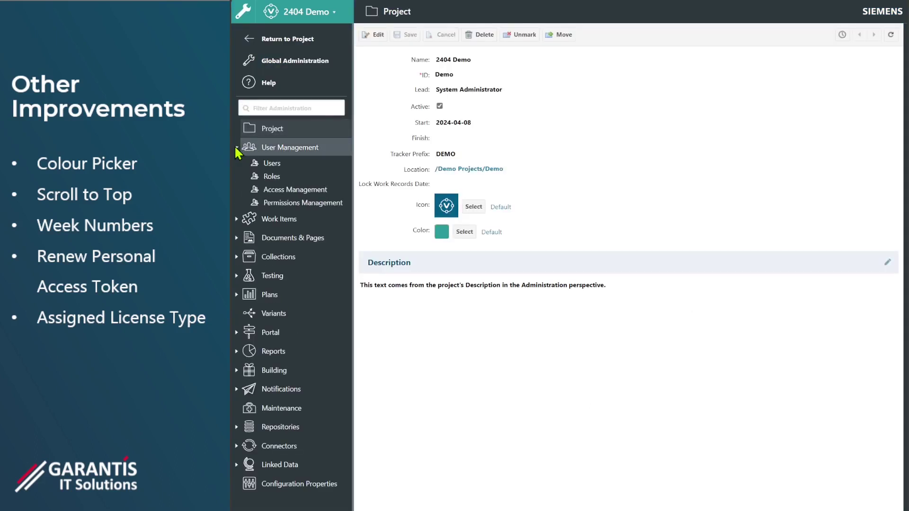
left_click(282, 171)
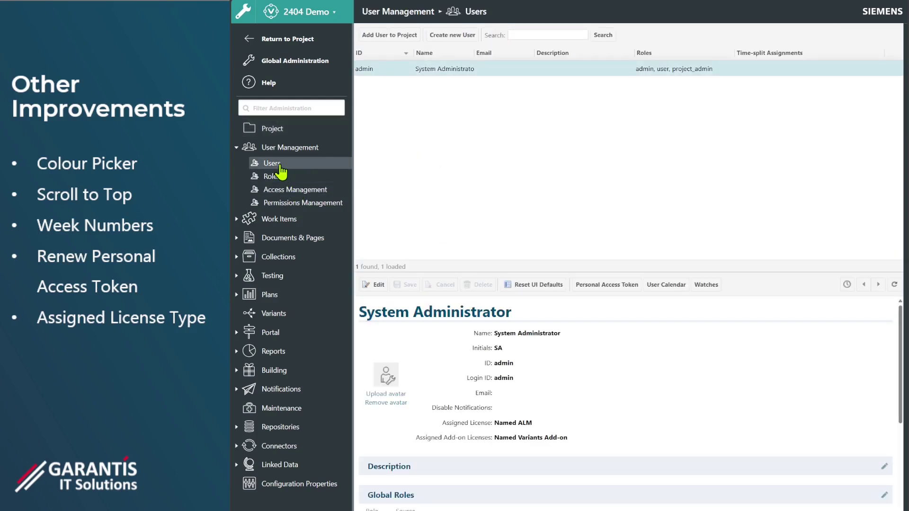
left_click(621, 291)
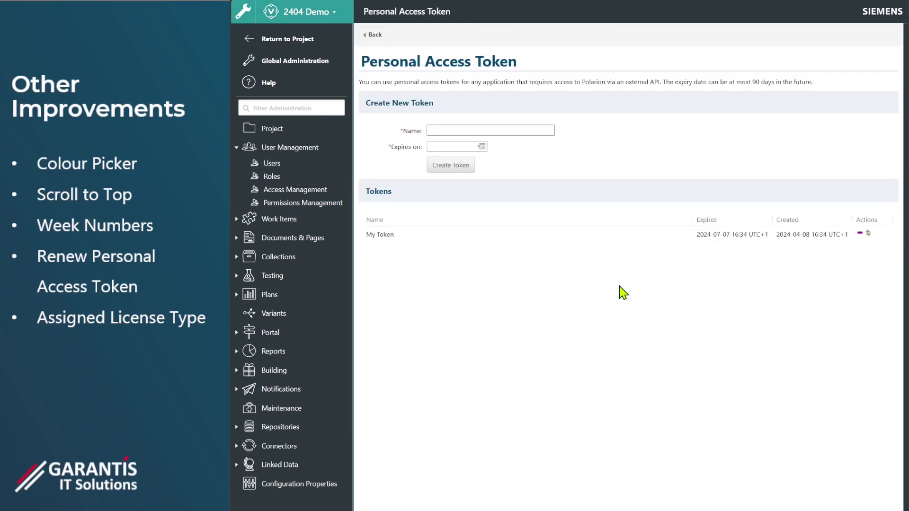
- Create a token named 'My Token' with expiry date 2024-04-10
left_click(519, 130)
type("My Token")
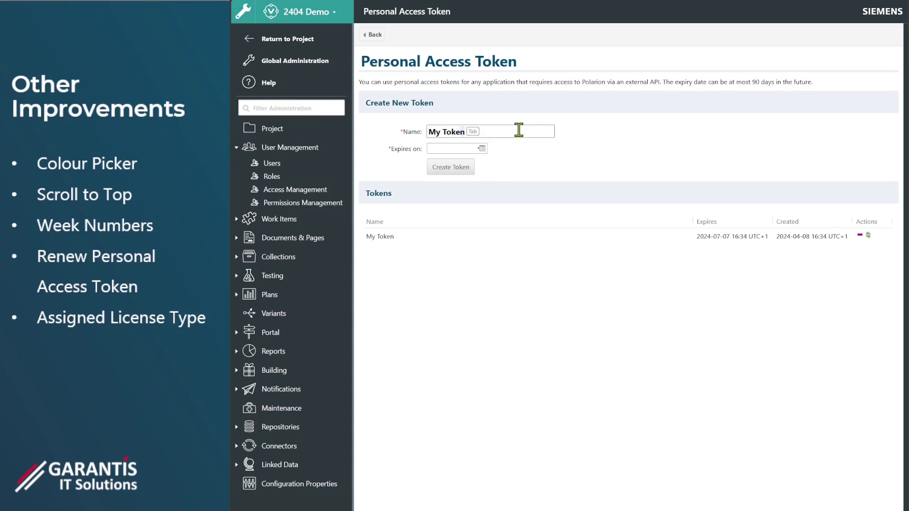
left_click(481, 148)
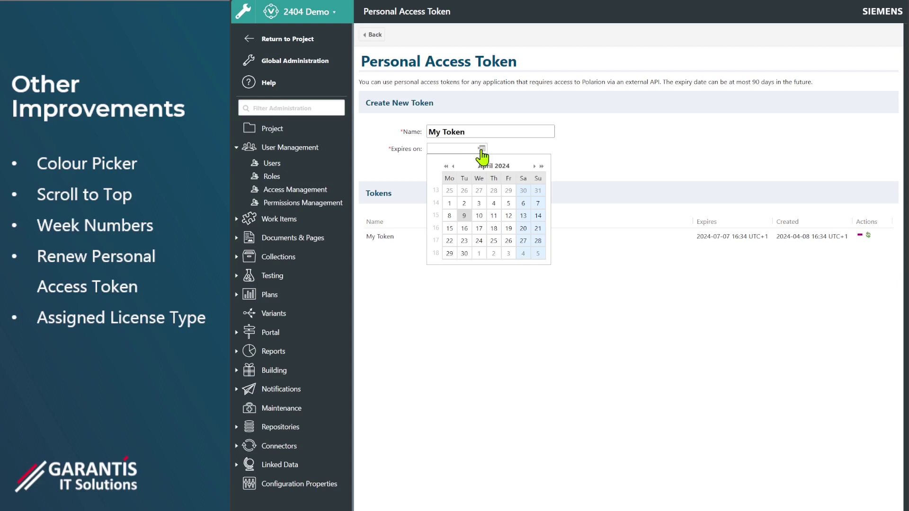
left_click(479, 218)
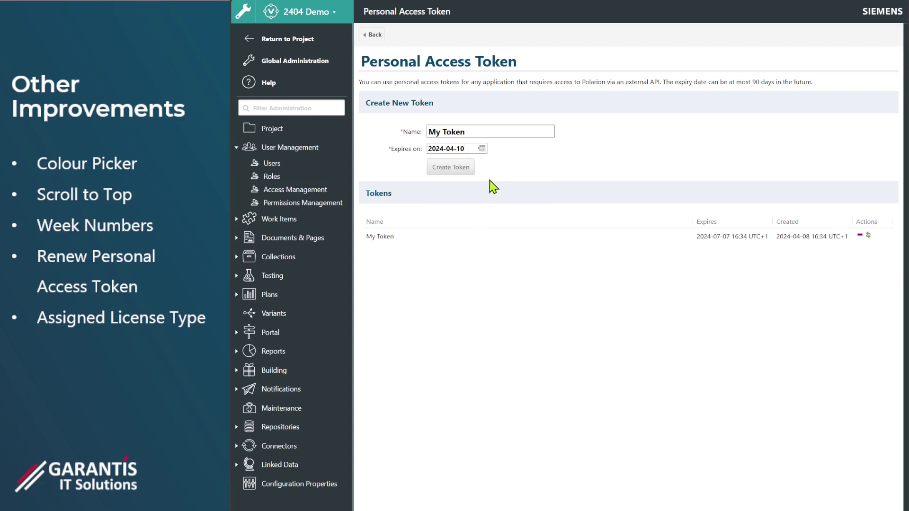
left_click(468, 171)
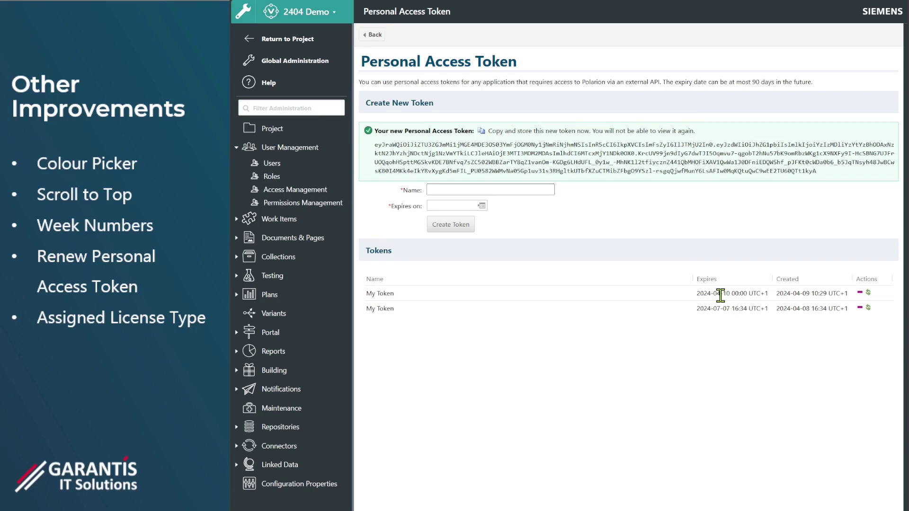
- Renew the new token, revoke the older one, and renew the remaining token to expire 2024-07-08
left_click(869, 294)
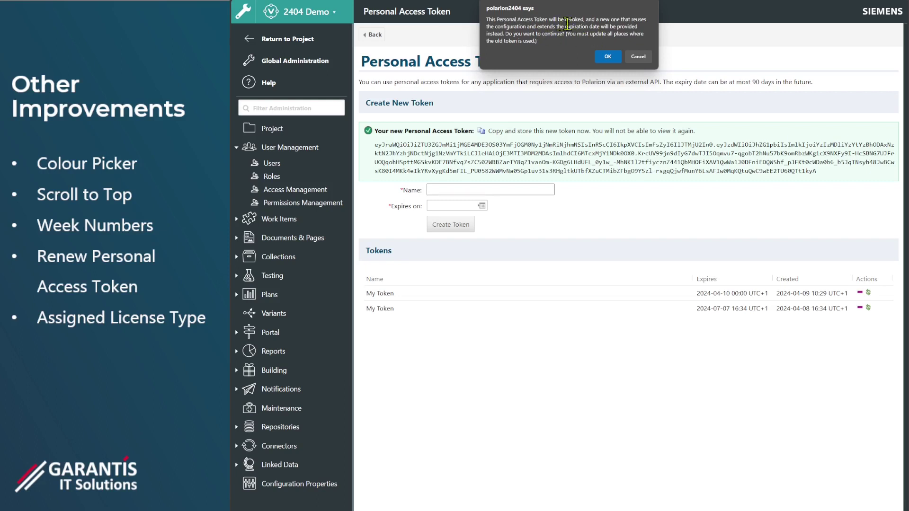
left_click(608, 57)
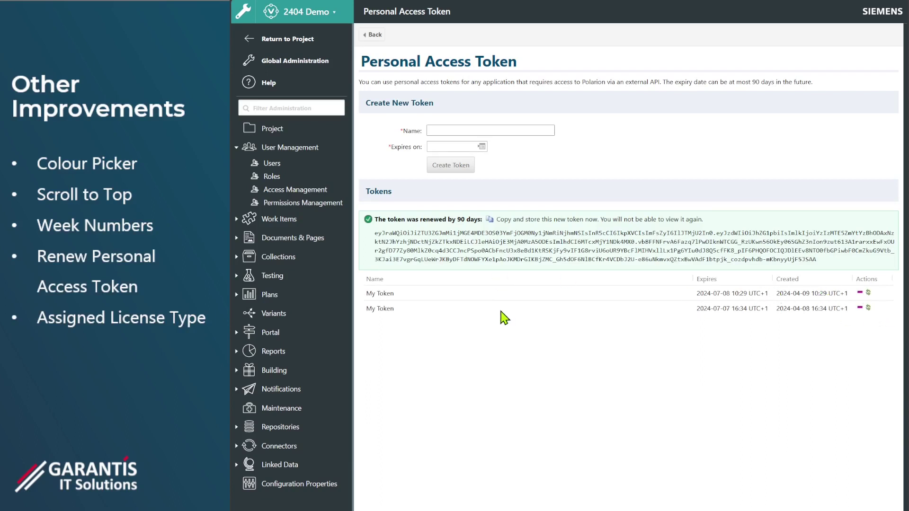
left_click(860, 307)
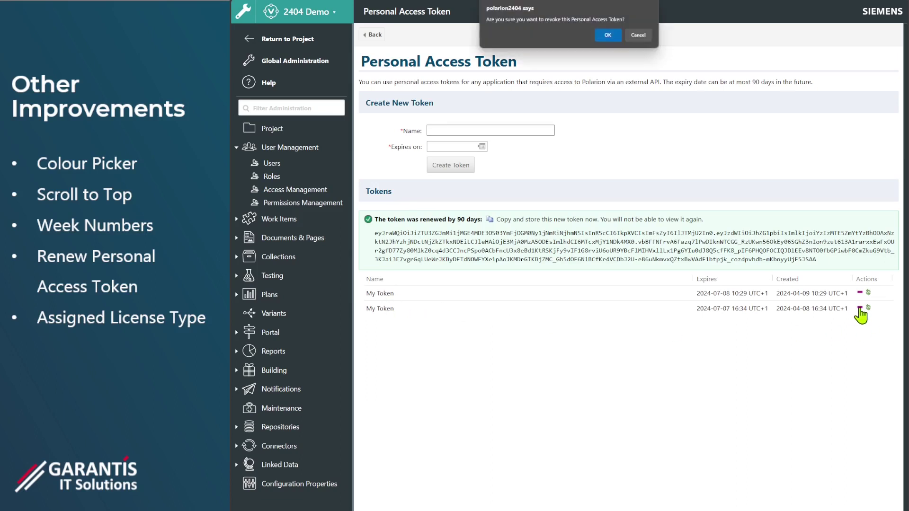
left_click(608, 32)
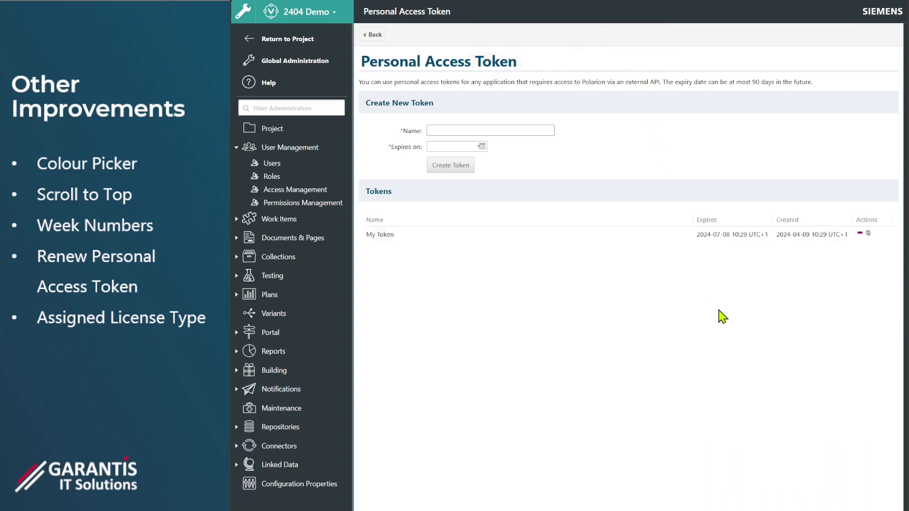
left_click(868, 233)
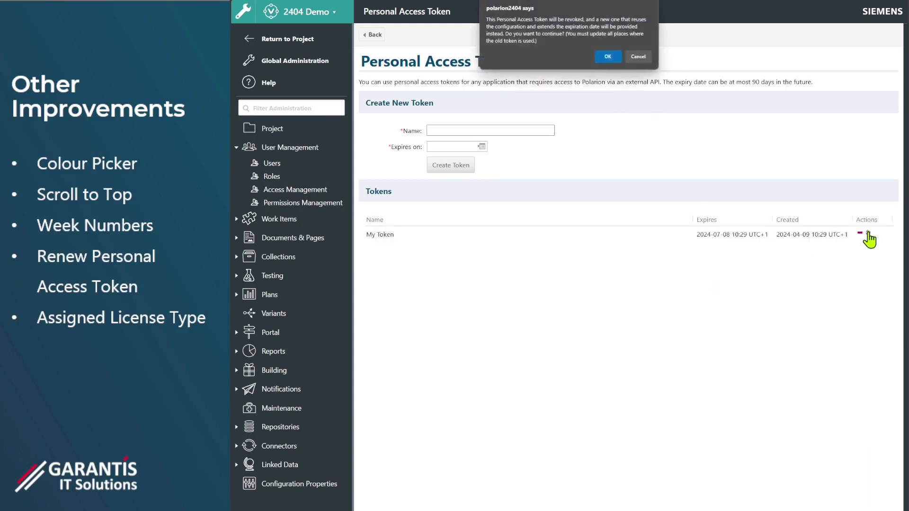
left_click(608, 60)
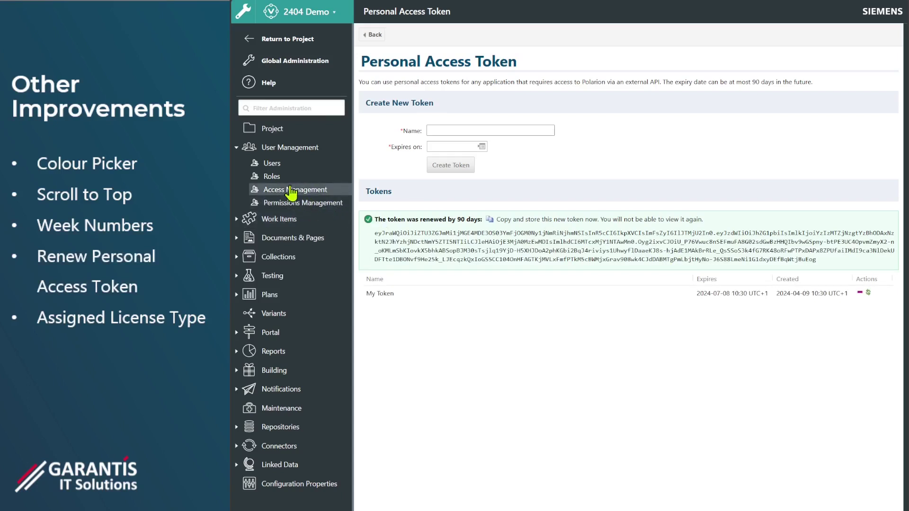
- Move from the project's Users and Roles lists to the Global Administration Users list of 8 users
left_click(275, 165)
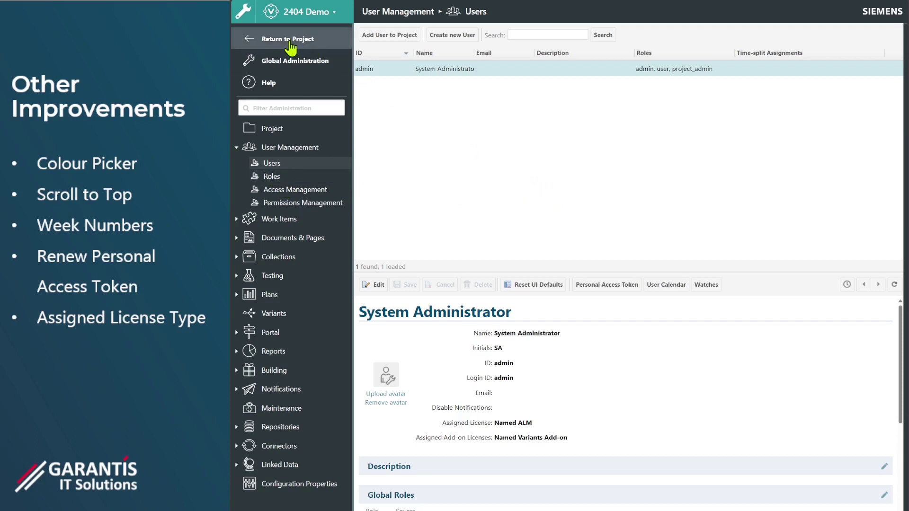
left_click(287, 179)
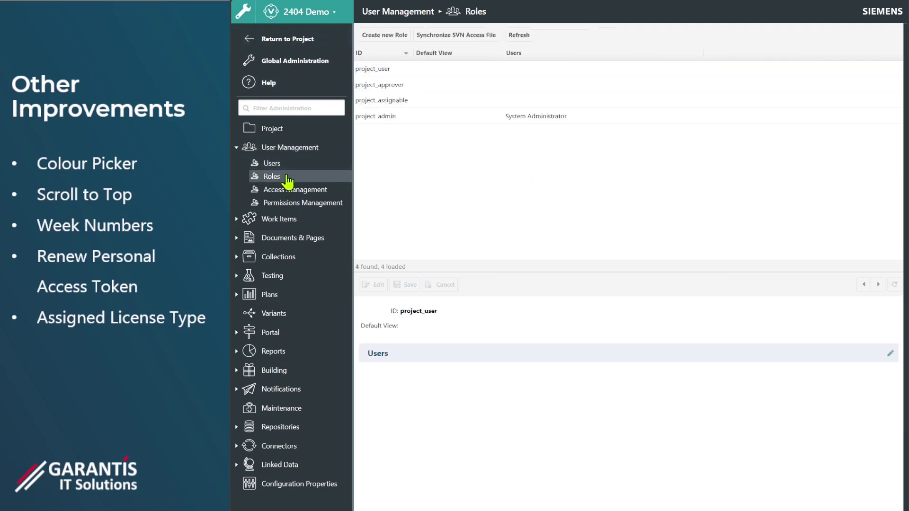
left_click(279, 166)
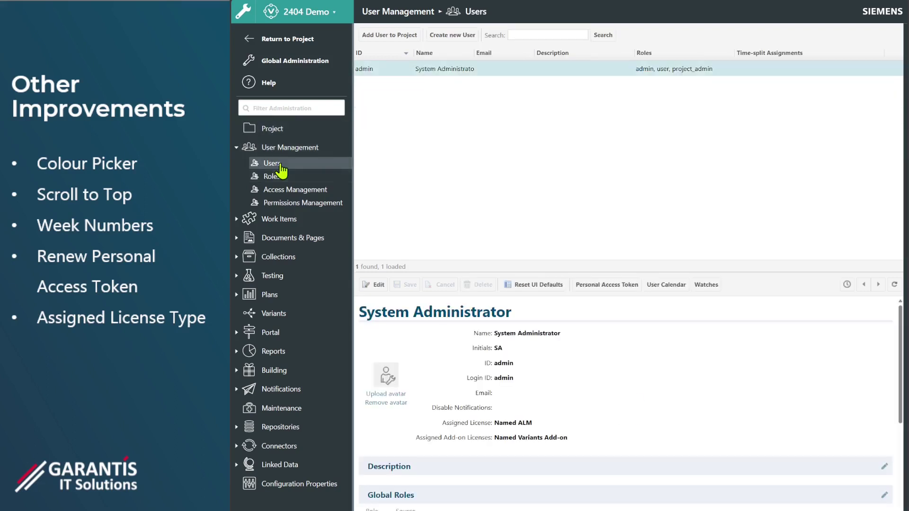
left_click(299, 64)
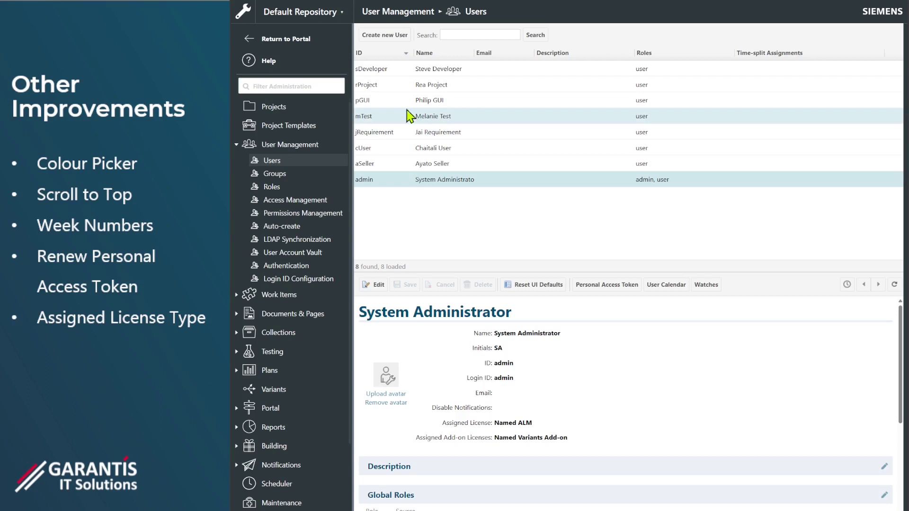
- Open a regular user's details, highlight the Named ALM assigned license, and compare with another user
left_click(460, 152)
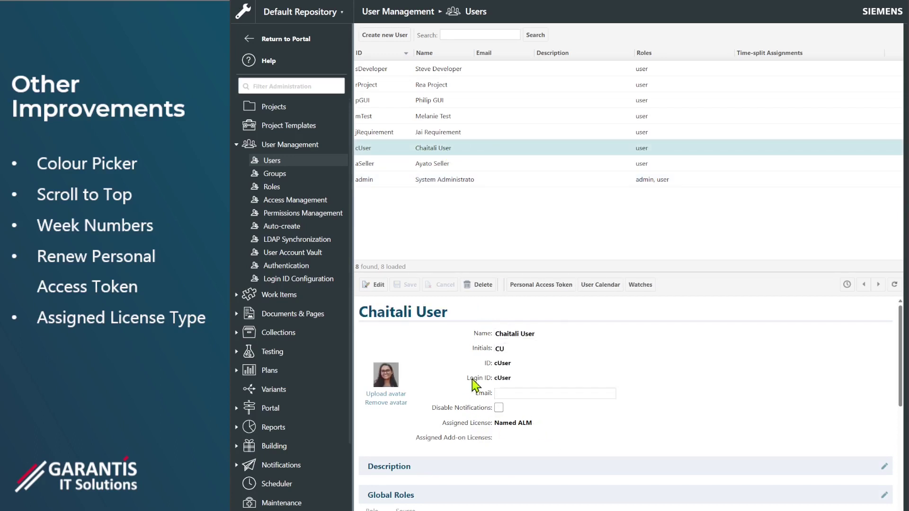
left_click_drag(440, 424, 557, 428)
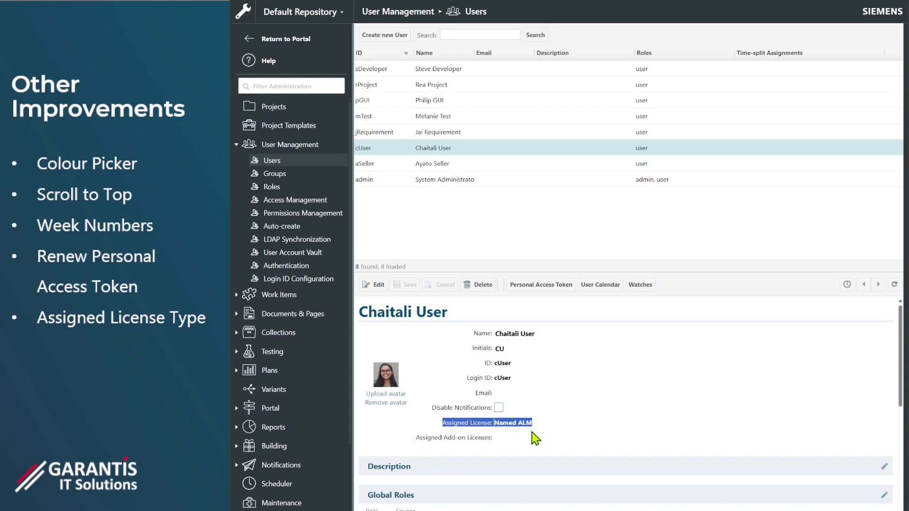
left_click(507, 437)
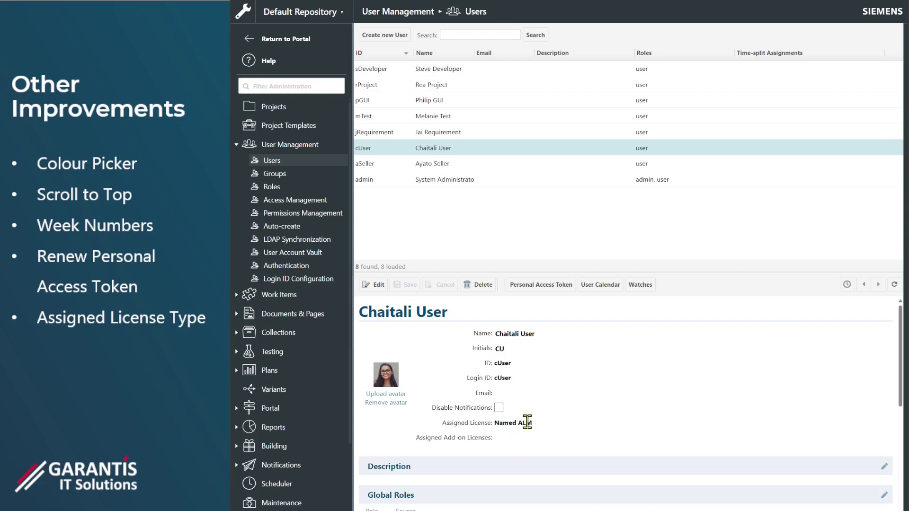
scroll(284, 426, "down", 1)
scroll(285, 426, "down", 1)
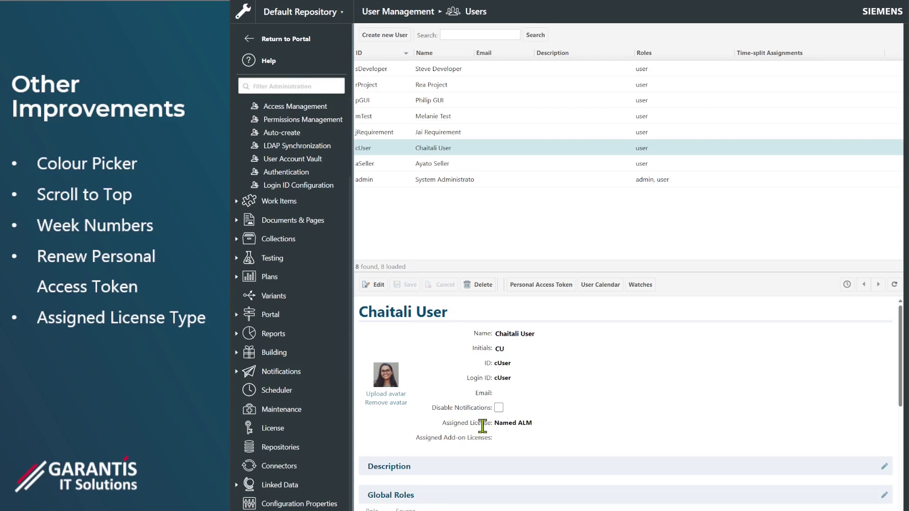
left_click(446, 136)
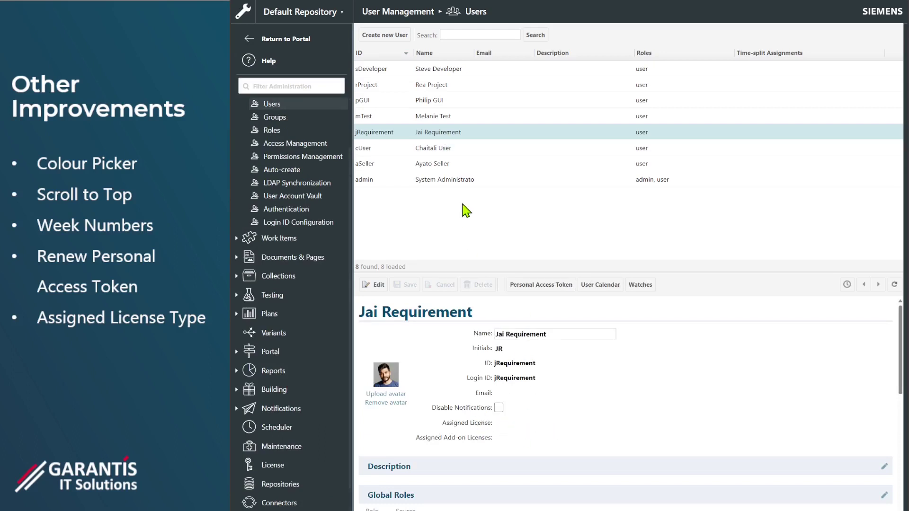
left_click(446, 149)
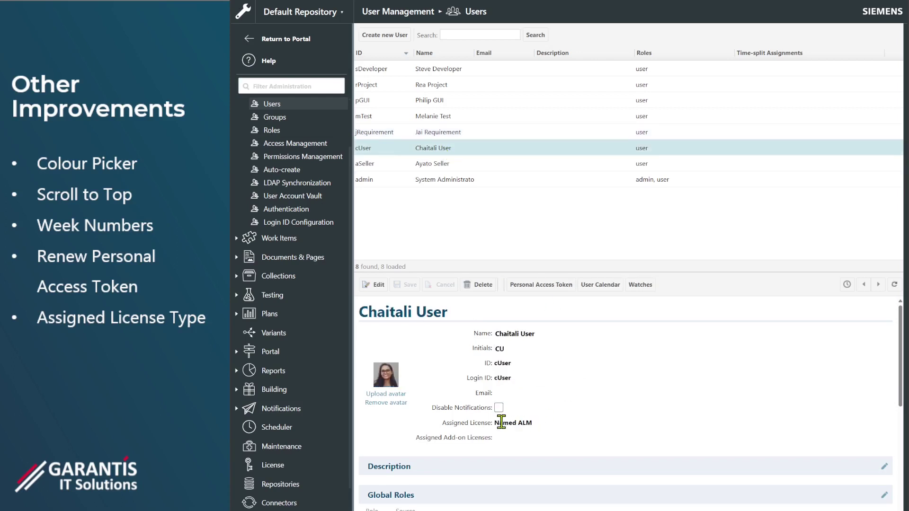